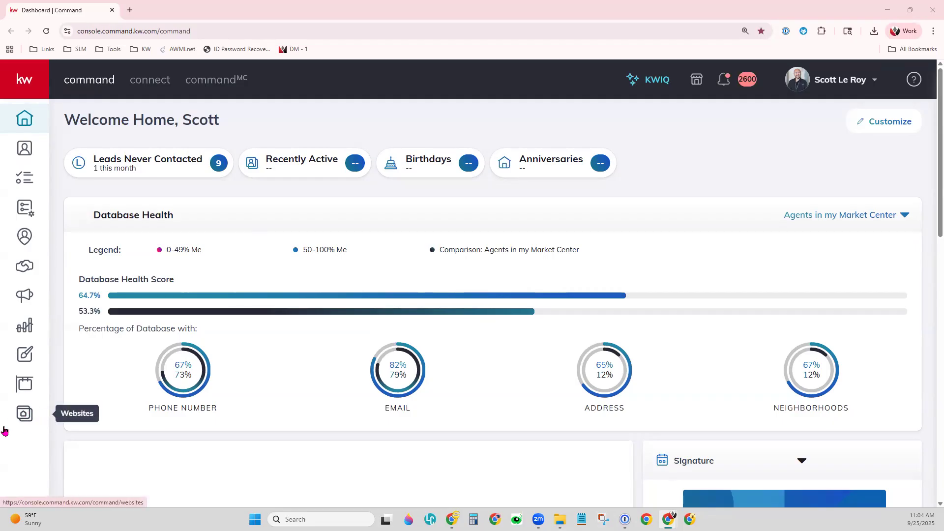
- Open the Websites section's Manage Settings to show the Contact Information form
{"action": "left_click", "coordinate": [26, 414]}
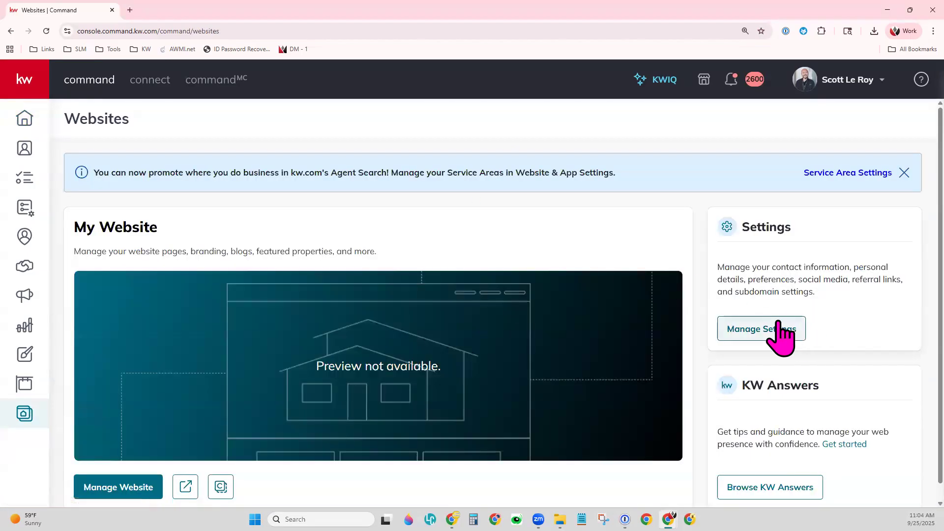
{"action": "key", "text": "ctrl+minus"}
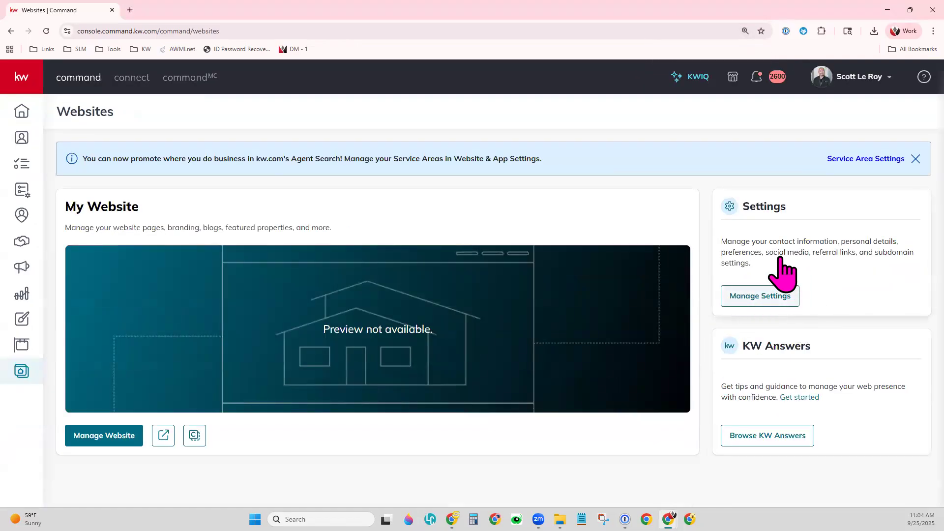
{"action": "left_click", "coordinate": [765, 296]}
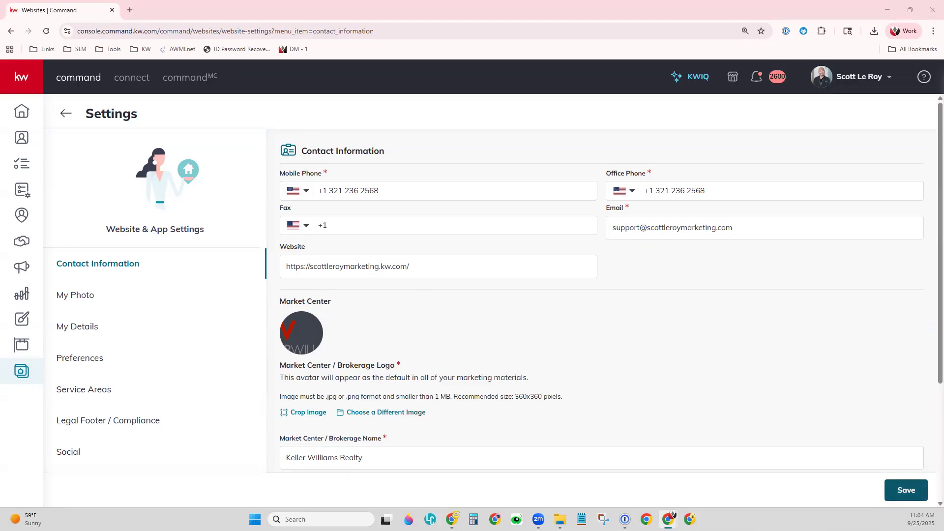
- Review My Photo, save the website settings, then view My Details down to the Bio field
{"action": "left_click", "coordinate": [101, 297]}
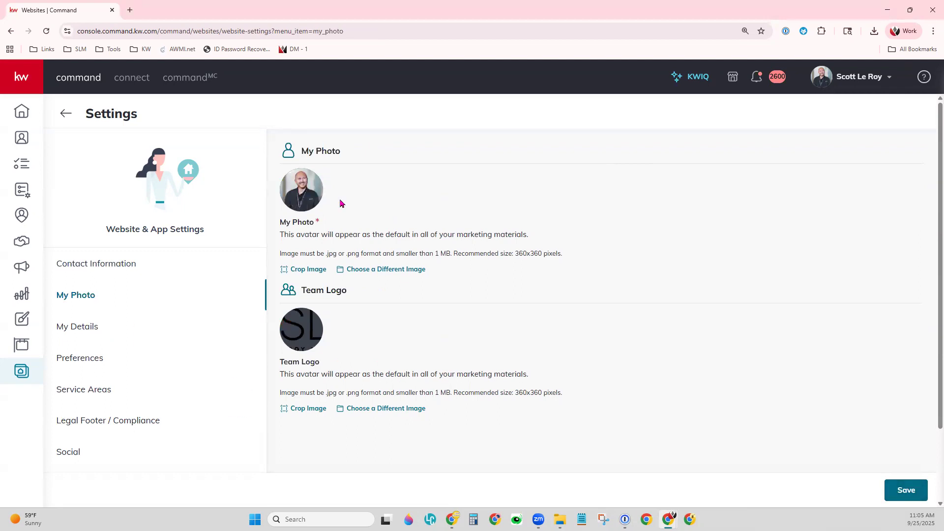
{"action": "left_click", "coordinate": [906, 490]}
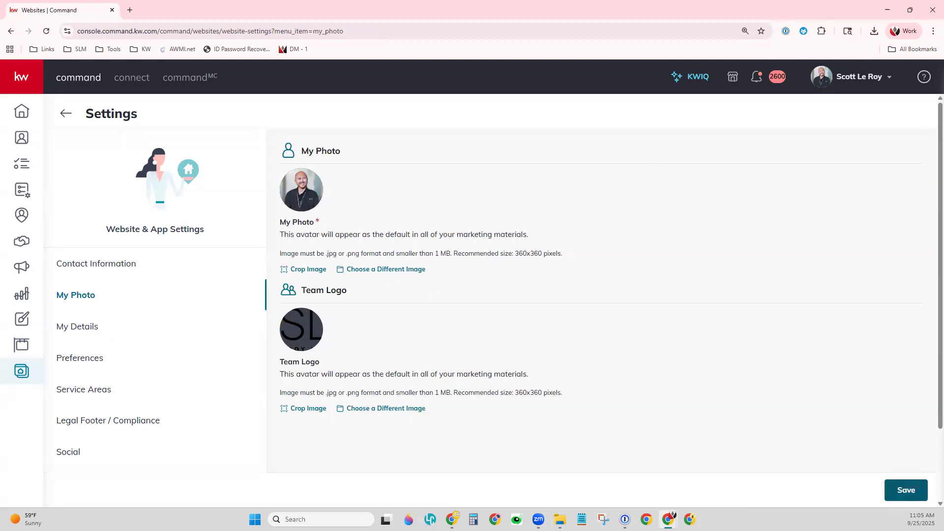
{"action": "left_click", "coordinate": [80, 323]}
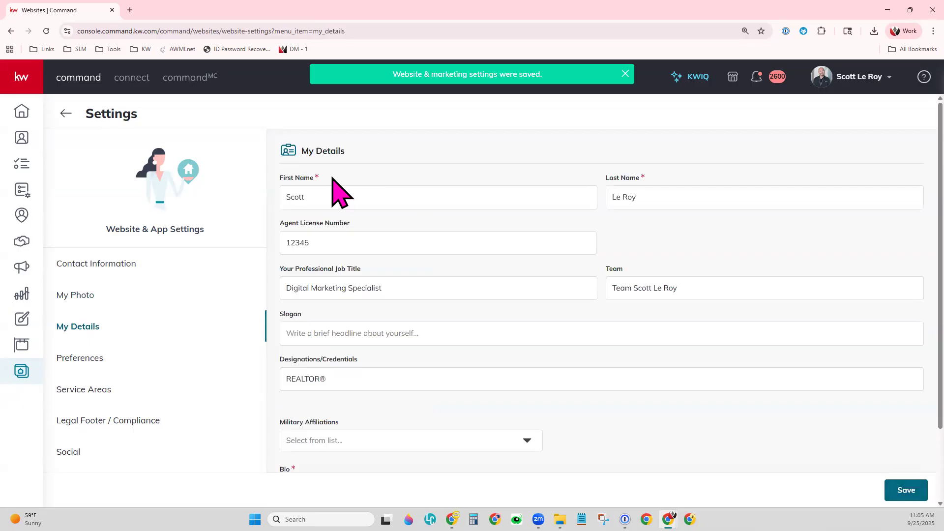
{"action": "scroll", "coordinate": [603, 400], "scroll_direction": "down", "scroll_amount": 2}
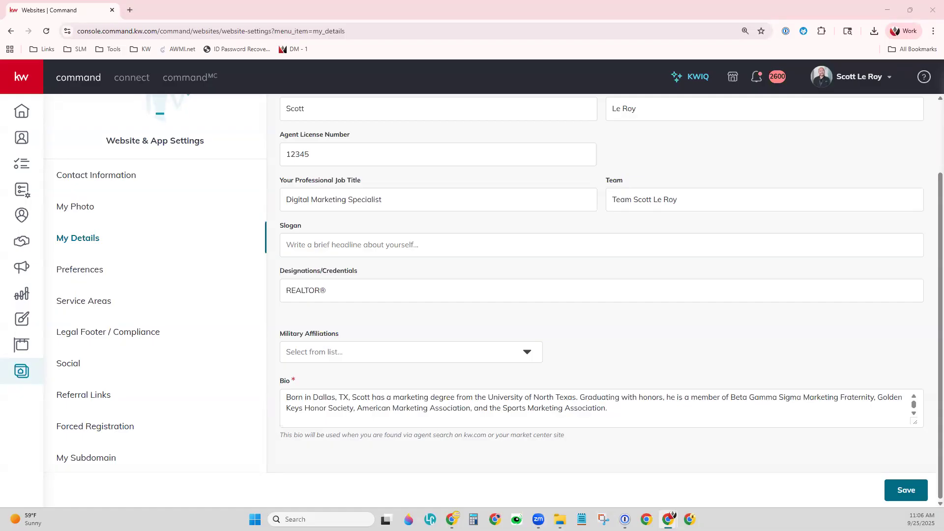
- Go to Campaigns and show the Direct Mail list with its draft postcards
{"action": "left_click", "coordinate": [21, 271]}
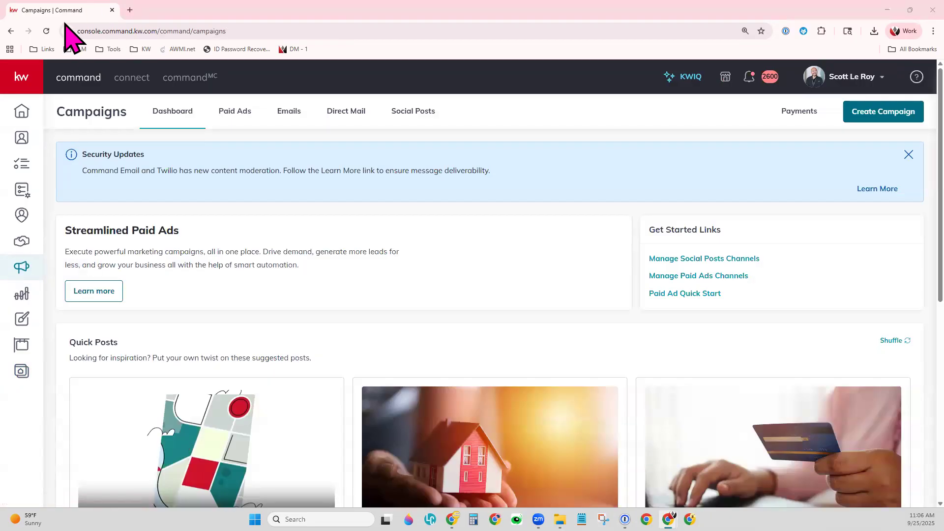
{"action": "left_click", "coordinate": [25, 75]}
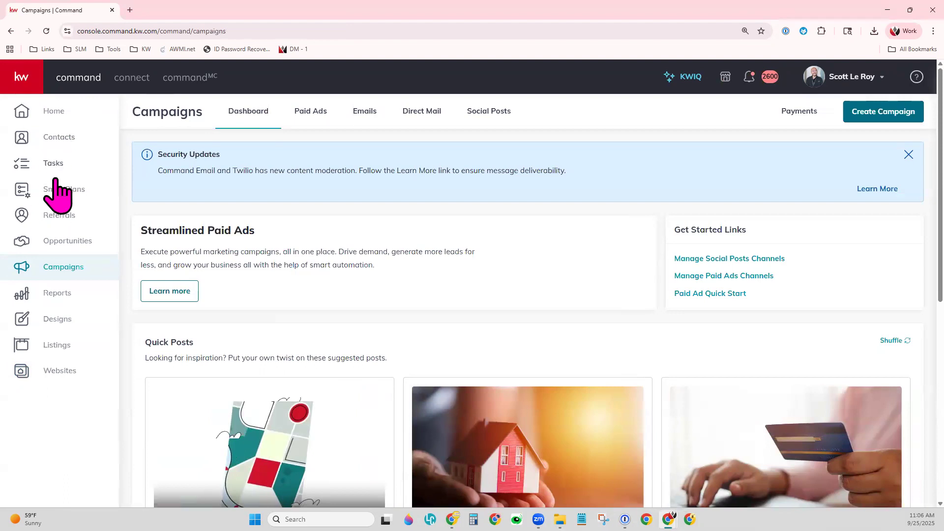
{"action": "left_click", "coordinate": [22, 79]}
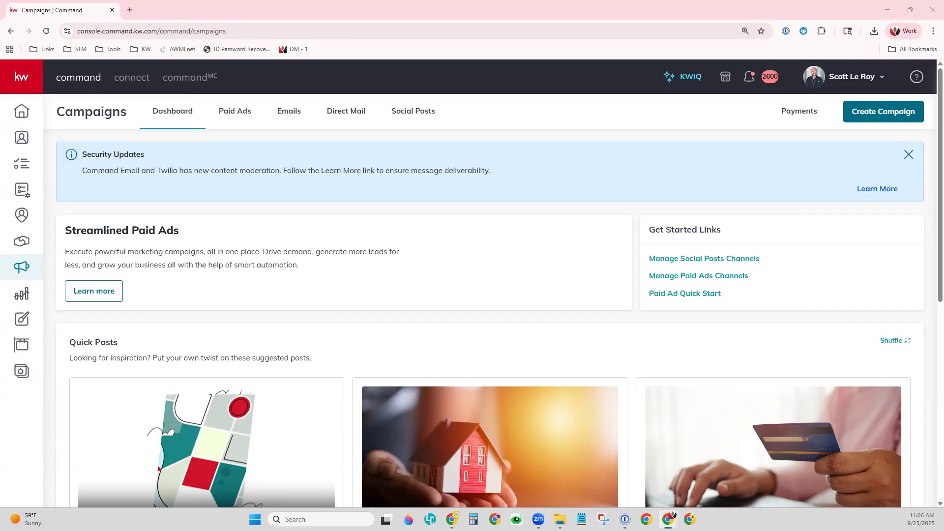
{"action": "left_click", "coordinate": [347, 114]}
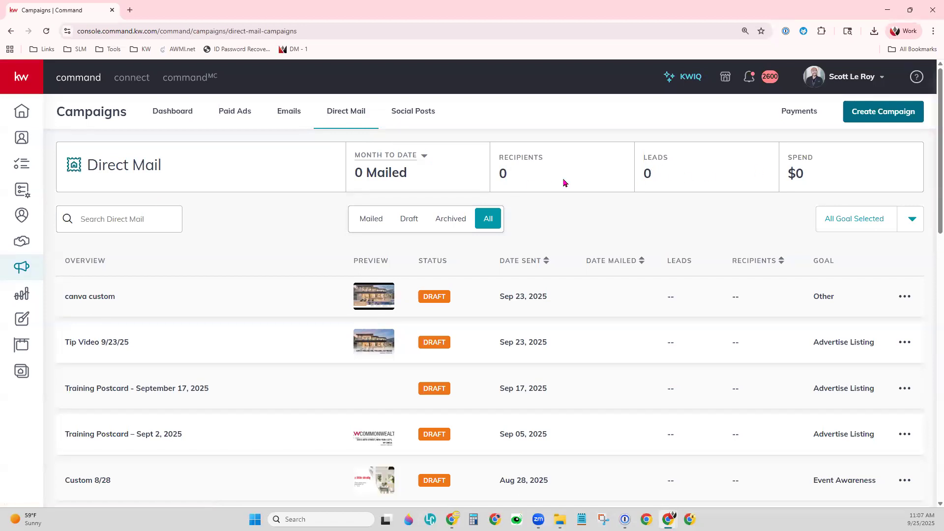
- Set statistics to Lifetime and cycle the Mailed, Draft, Archived and All status filters
{"action": "left_click", "coordinate": [423, 156]}
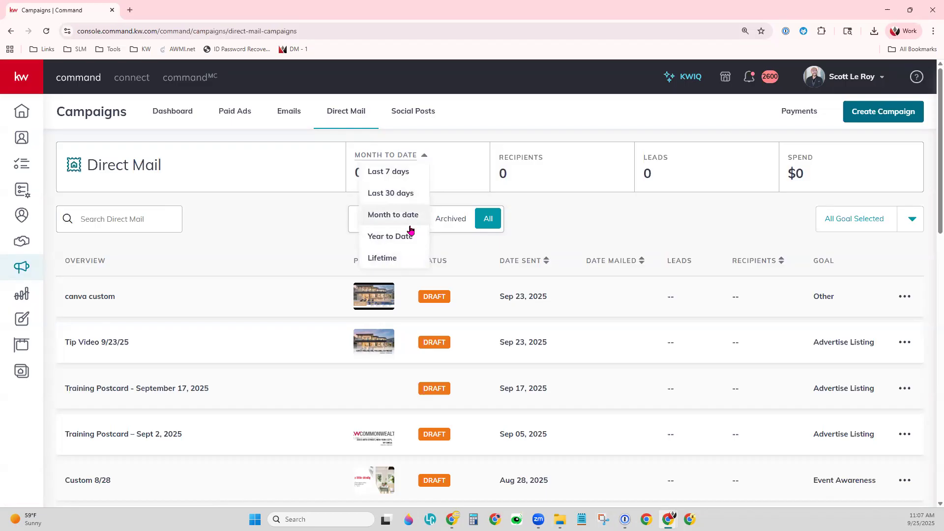
{"action": "left_click", "coordinate": [384, 261]}
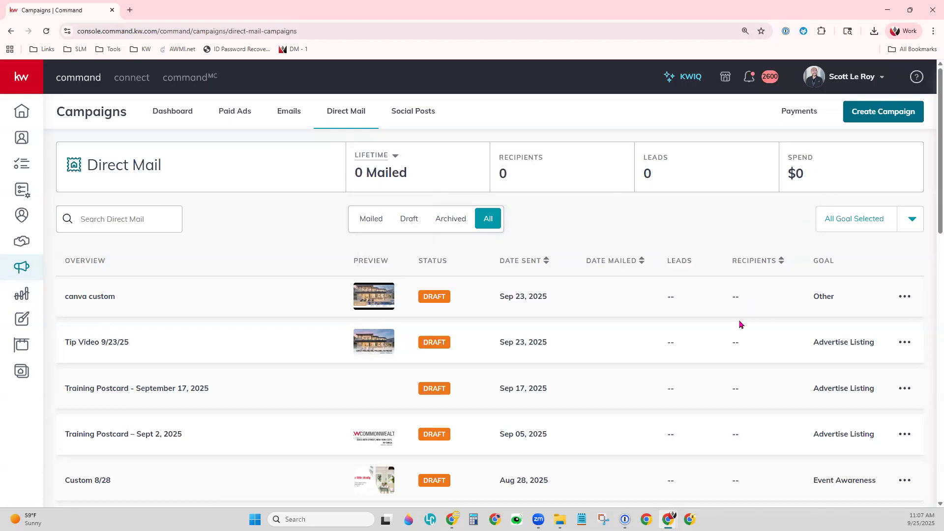
{"action": "left_click", "coordinate": [96, 225]}
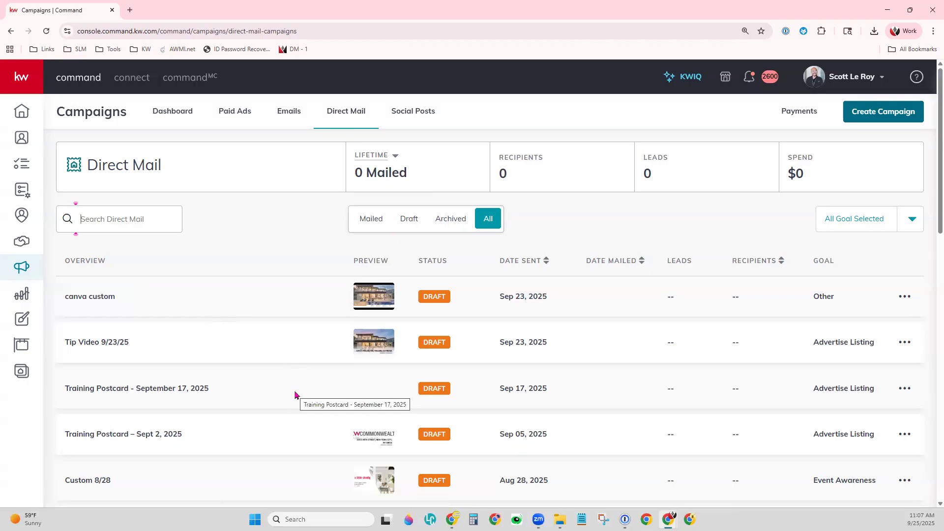
{"action": "left_click", "coordinate": [379, 226]}
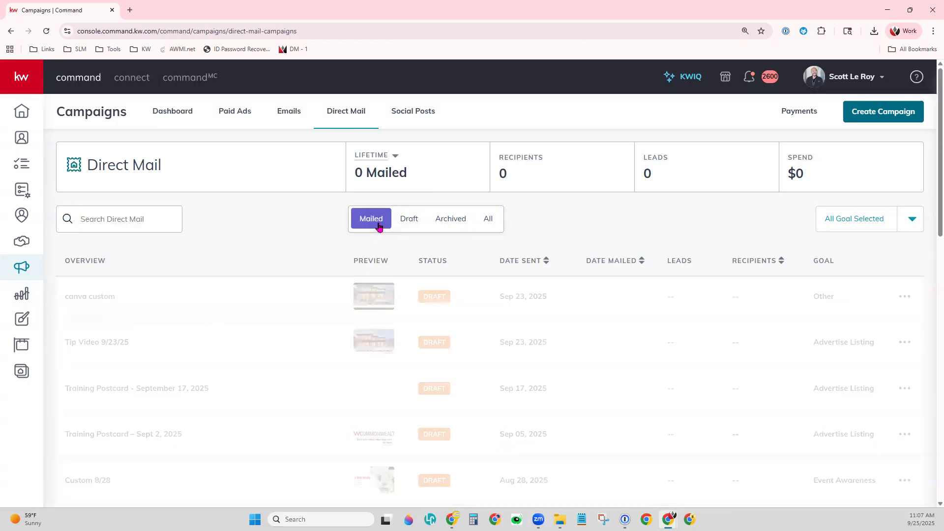
{"action": "left_click", "coordinate": [415, 224]}
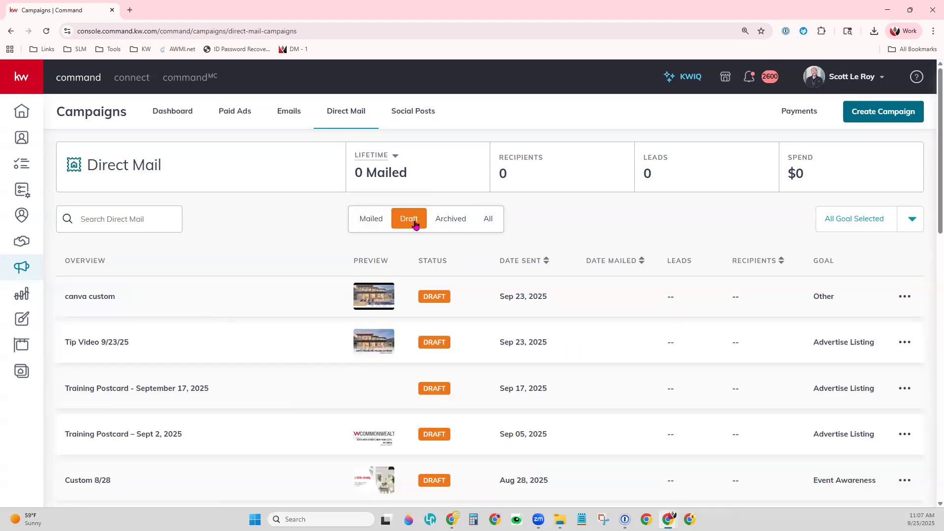
{"action": "left_click", "coordinate": [445, 224]}
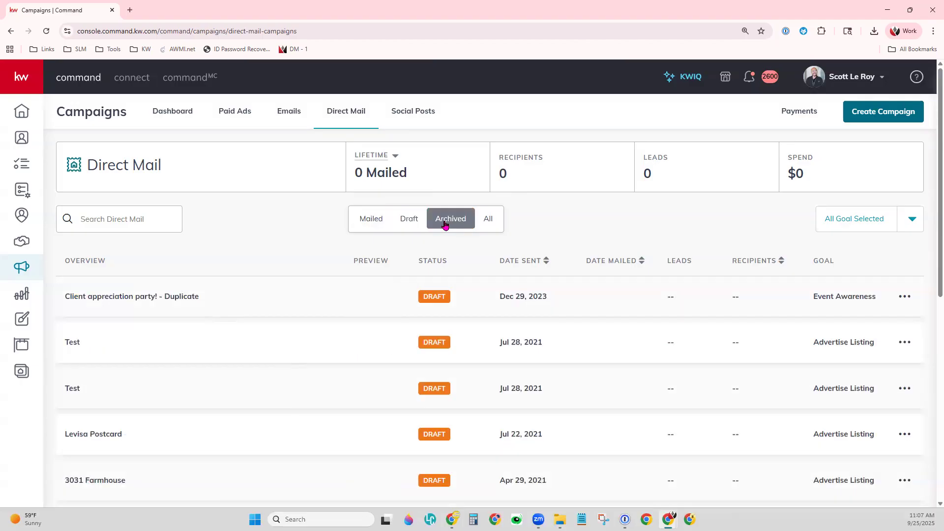
{"action": "left_click", "coordinate": [487, 222]}
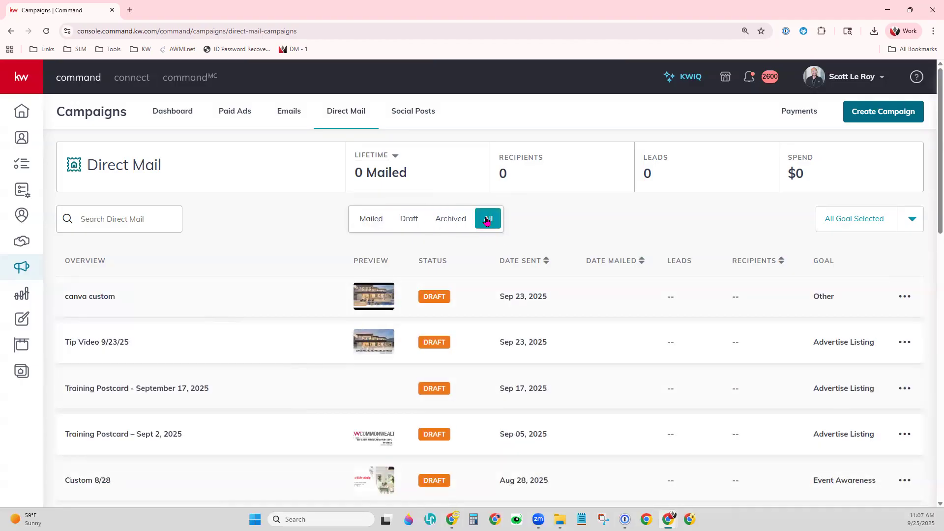
- Filter the campaign list to only the Event Awareness goal
{"action": "left_click", "coordinate": [906, 223]}
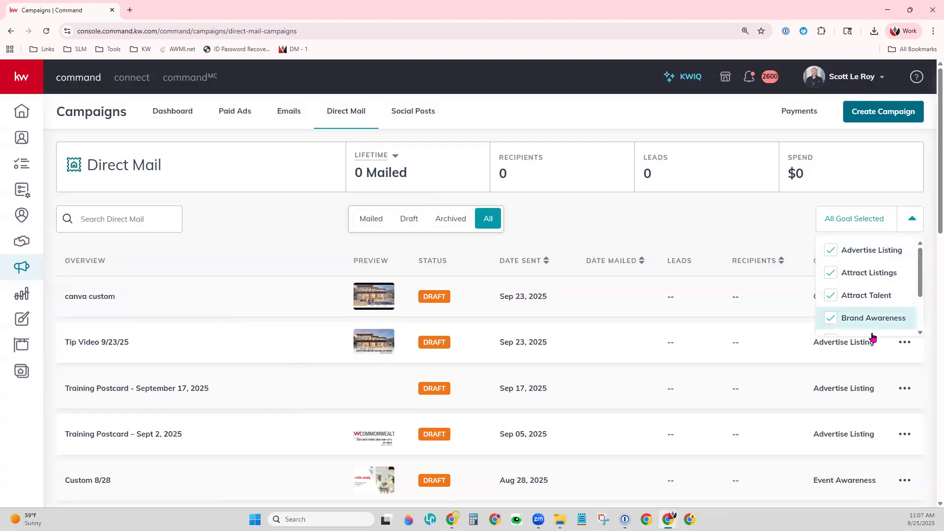
{"action": "scroll", "coordinate": [887, 294], "scroll_direction": "down", "scroll_amount": 2}
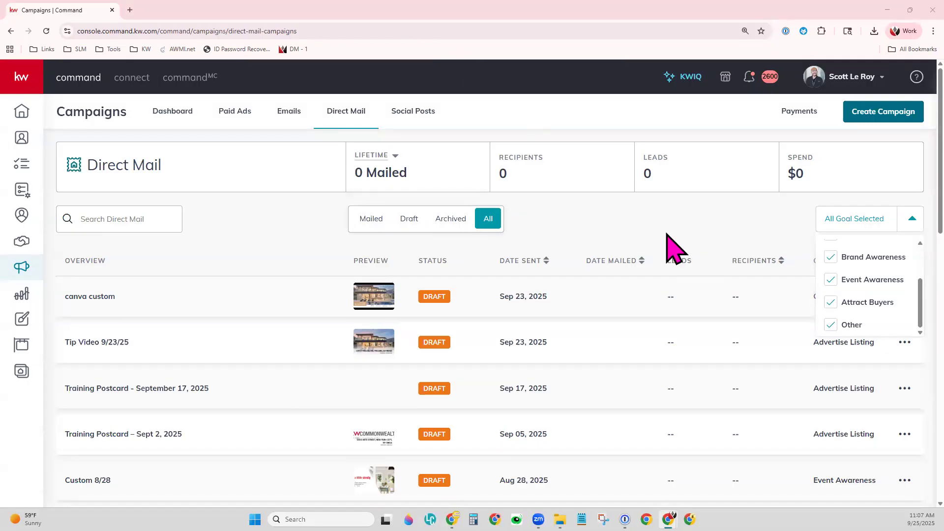
{"action": "left_click", "coordinate": [833, 304]}
{"action": "left_click", "coordinate": [828, 321]}
{"action": "scroll", "coordinate": [839, 319], "scroll_direction": "up", "scroll_amount": 2}
{"action": "left_click", "coordinate": [831, 251]}
{"action": "left_click", "coordinate": [831, 273]}
{"action": "left_click", "coordinate": [830, 295]}
{"action": "scroll", "coordinate": [835, 283], "scroll_direction": "down", "scroll_amount": 2}
{"action": "left_click", "coordinate": [831, 271]}
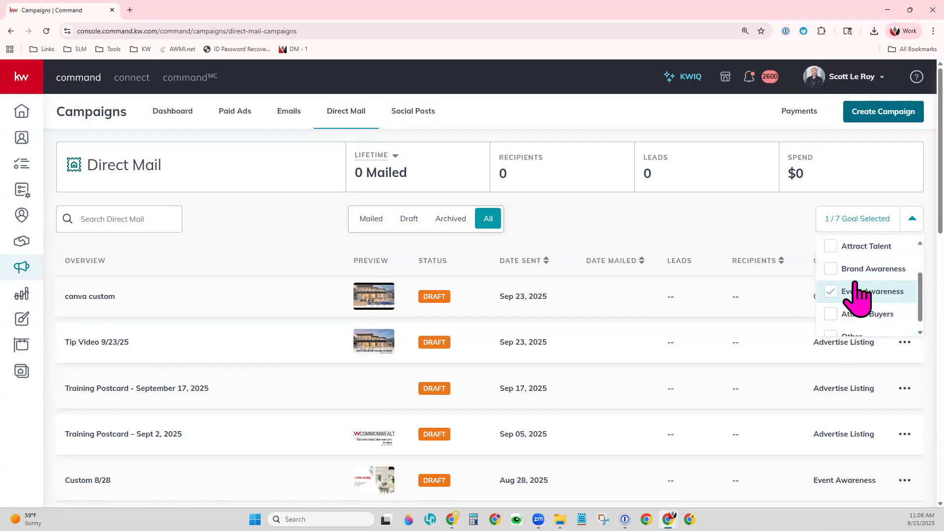
{"action": "left_click", "coordinate": [729, 219]}
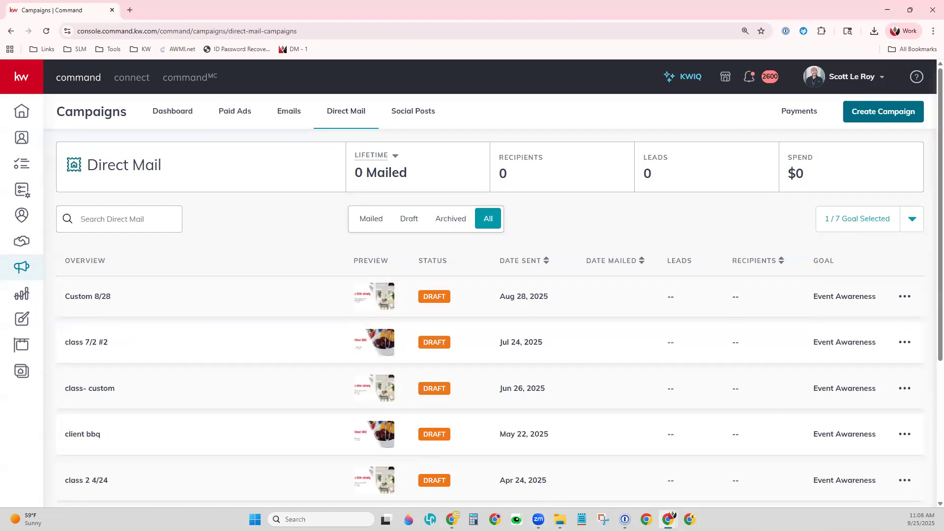
- Re-check all seven campaign goals and apply the filter
{"action": "left_click", "coordinate": [911, 219]}
{"action": "left_click", "coordinate": [832, 250]}
{"action": "left_click", "coordinate": [832, 272]}
{"action": "left_click", "coordinate": [833, 296]}
{"action": "left_click", "coordinate": [831, 319]}
{"action": "scroll", "coordinate": [899, 281], "scroll_direction": "down", "scroll_amount": 2}
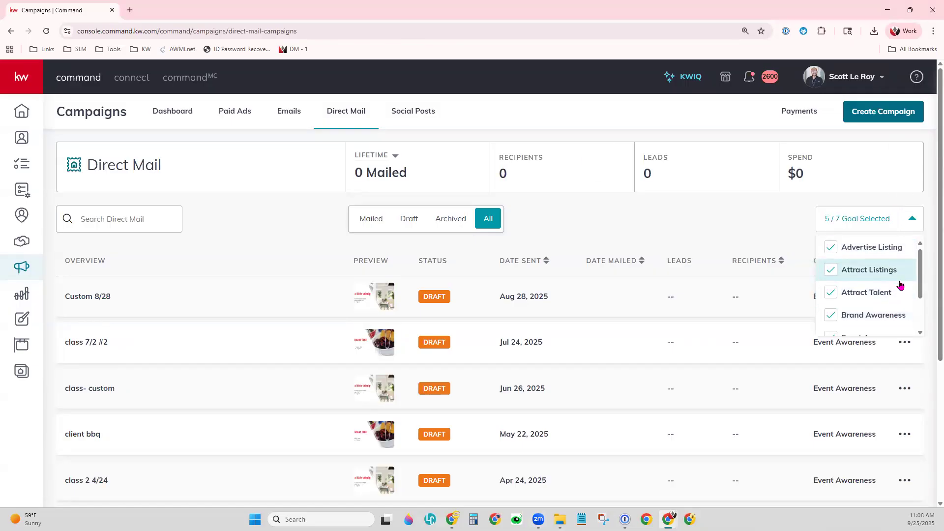
{"action": "left_click", "coordinate": [832, 303]}
{"action": "left_click", "coordinate": [830, 324]}
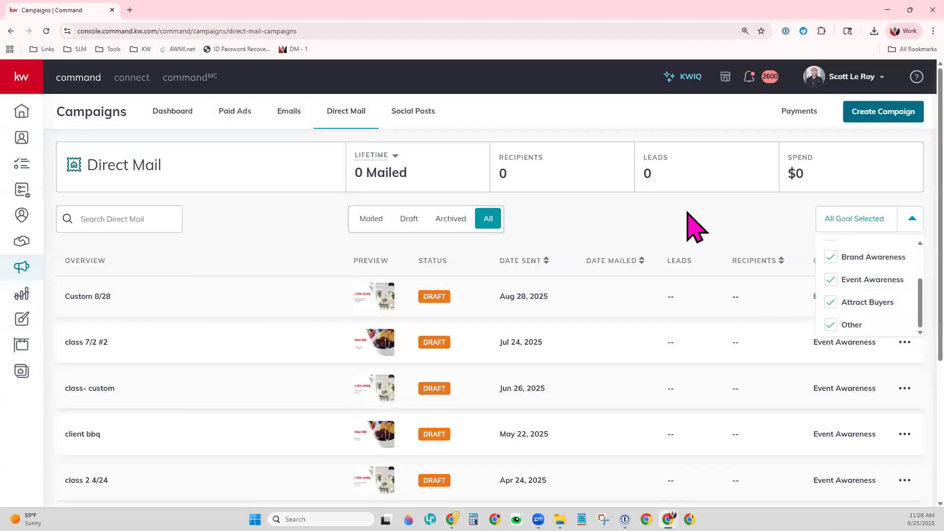
{"action": "left_click", "coordinate": [711, 339]}
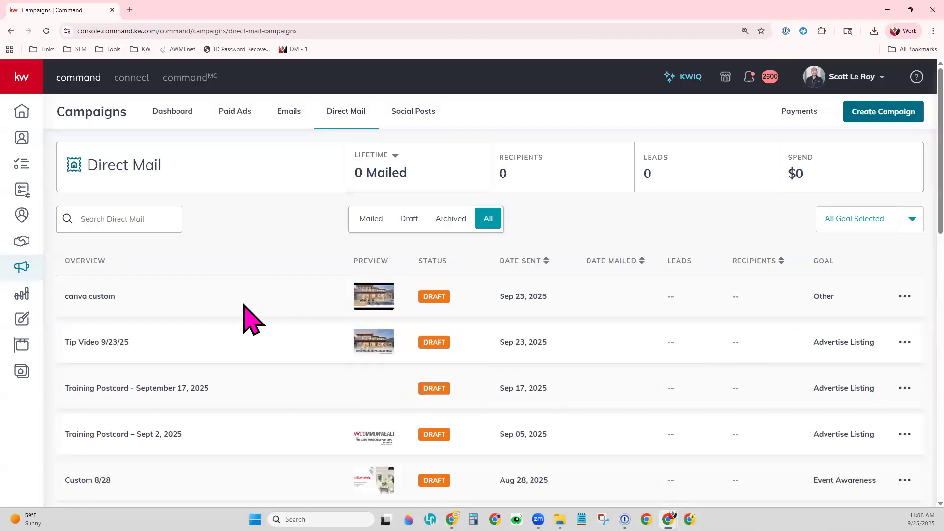
{"action": "scroll", "coordinate": [265, 339], "scroll_direction": "down", "scroll_amount": 1}
{"action": "scroll", "coordinate": [268, 340], "scroll_direction": "down", "scroll_amount": 1}
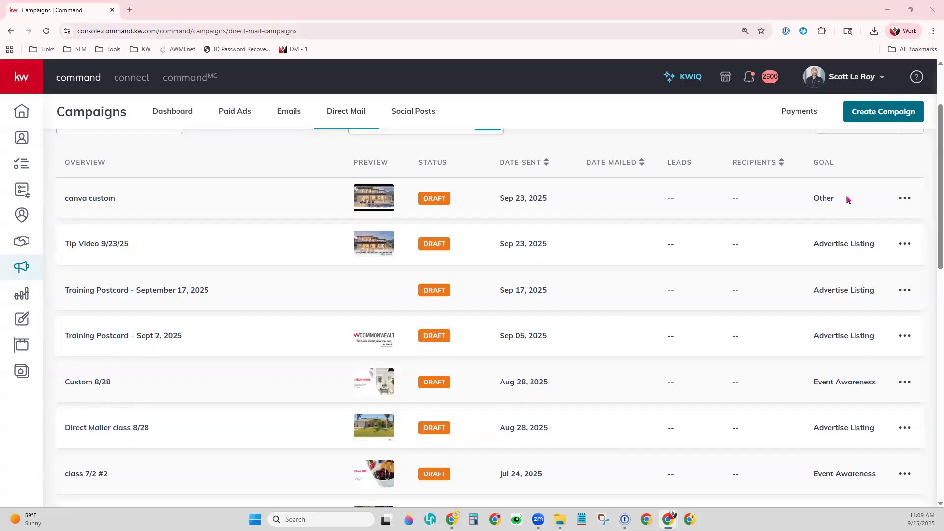
{"action": "left_click", "coordinate": [913, 198]}
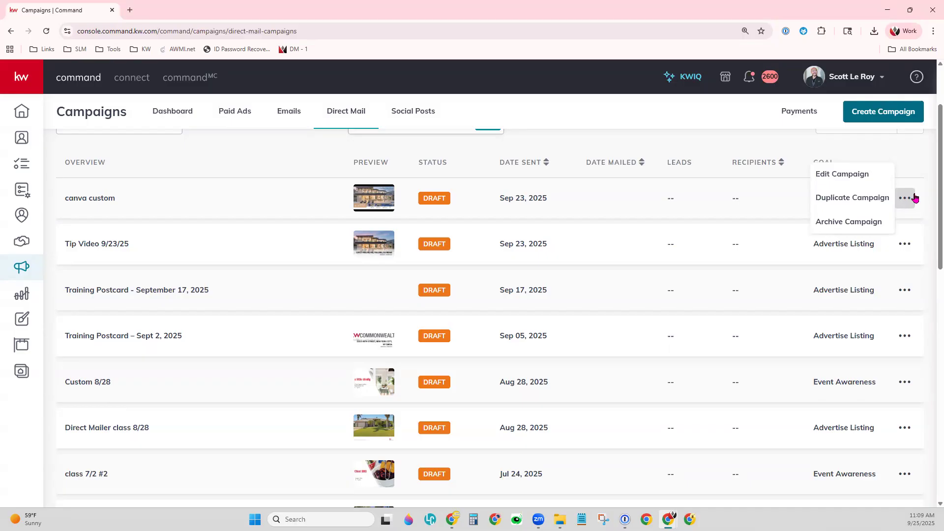
{"action": "left_click", "coordinate": [640, 158]}
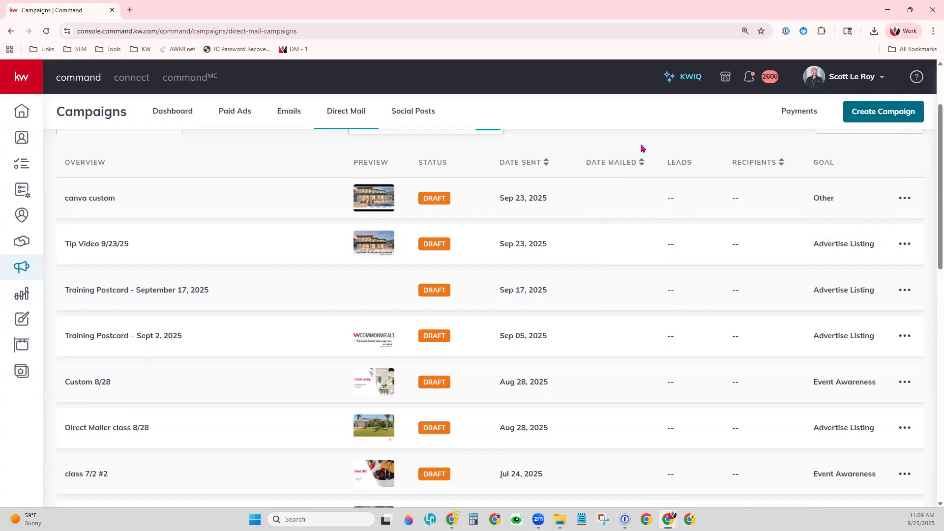
- Start a new Direct Mail campaign named 'Direct Mailer Demo 09/25/25' with goal Advertise Listing
{"action": "left_click", "coordinate": [885, 116]}
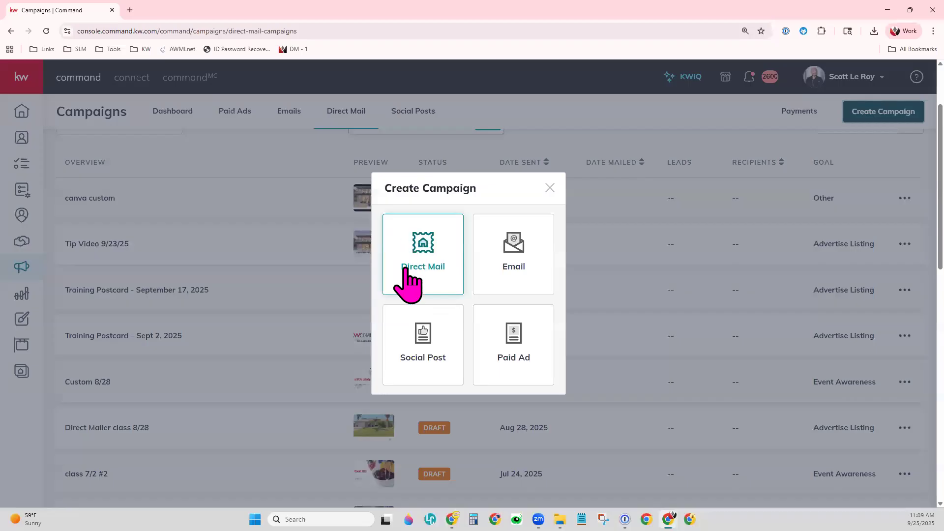
{"action": "left_click", "coordinate": [432, 261]}
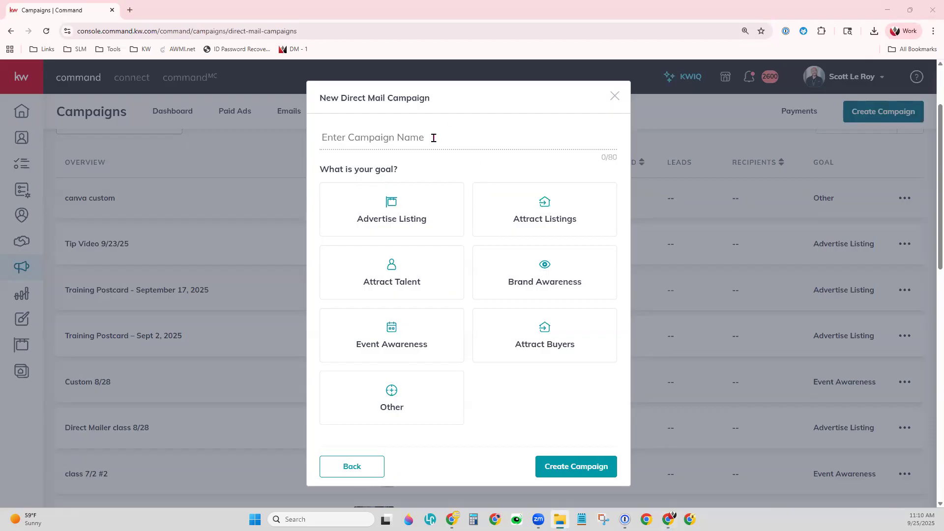
{"action": "type", "text": "D"}
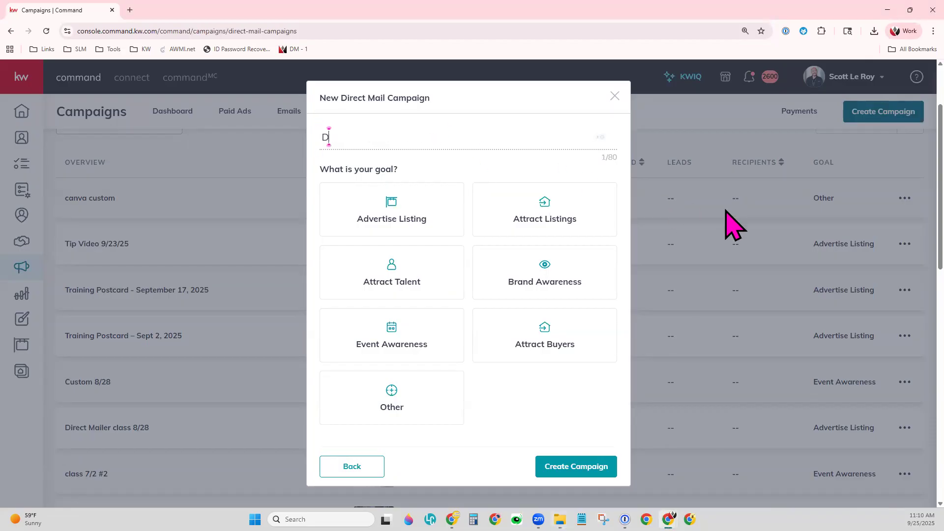
{"action": "type", "text": "irect M"}
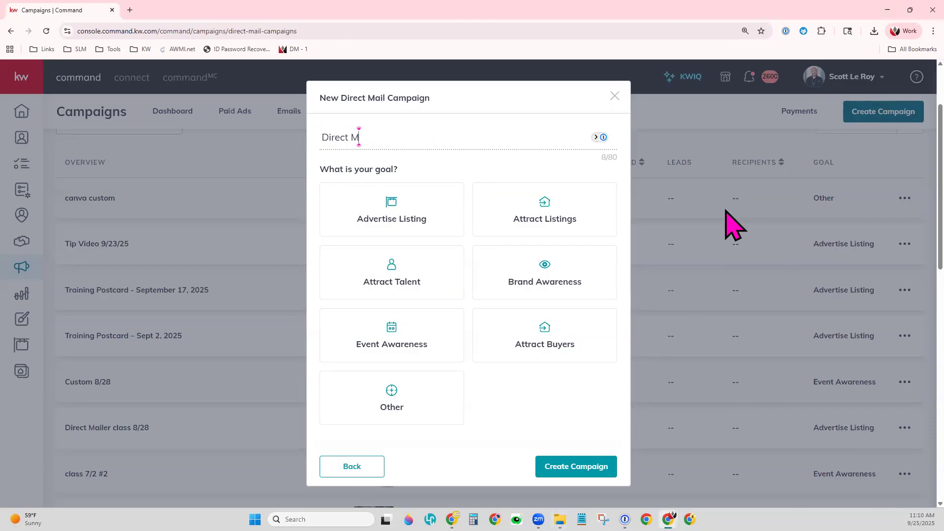
{"action": "type", "text": "ailer Demo 09/25/25"}
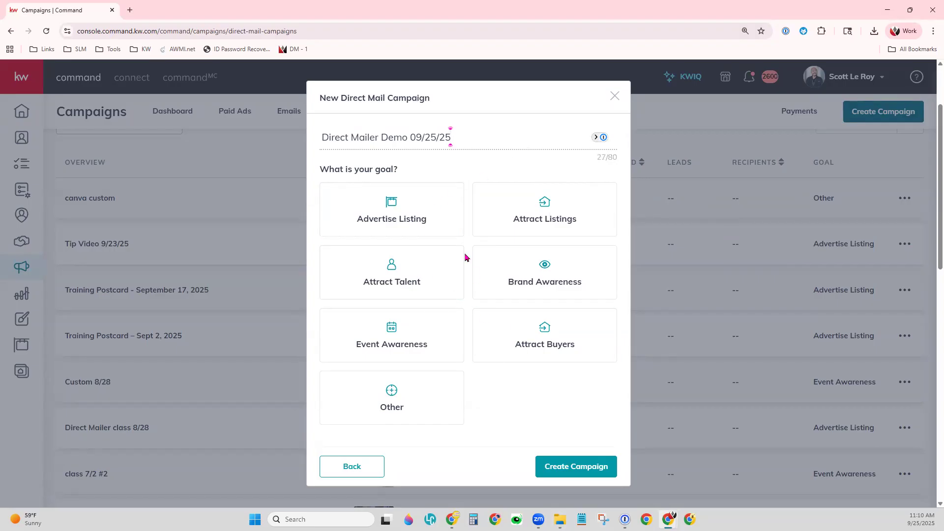
{"action": "left_click", "coordinate": [411, 215]}
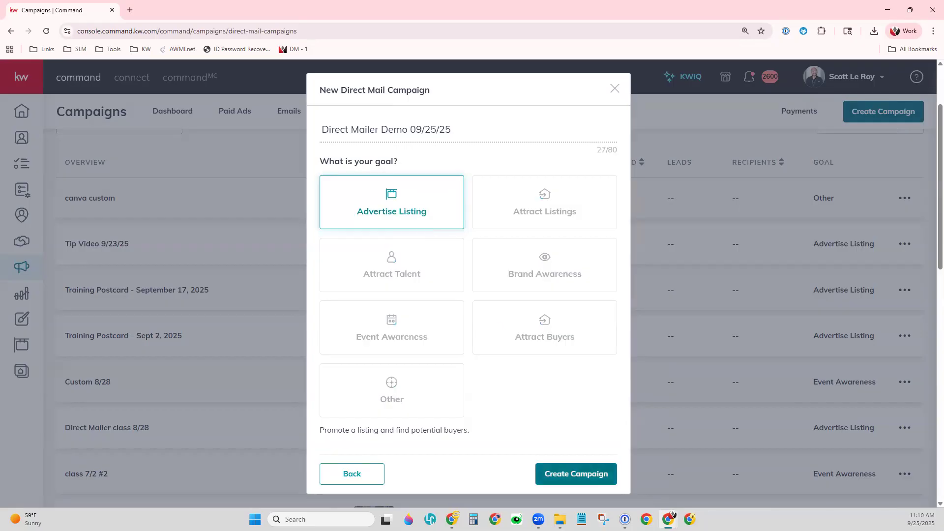
- Create the campaign, opening the listing search panel
{"action": "left_click", "coordinate": [590, 477]}
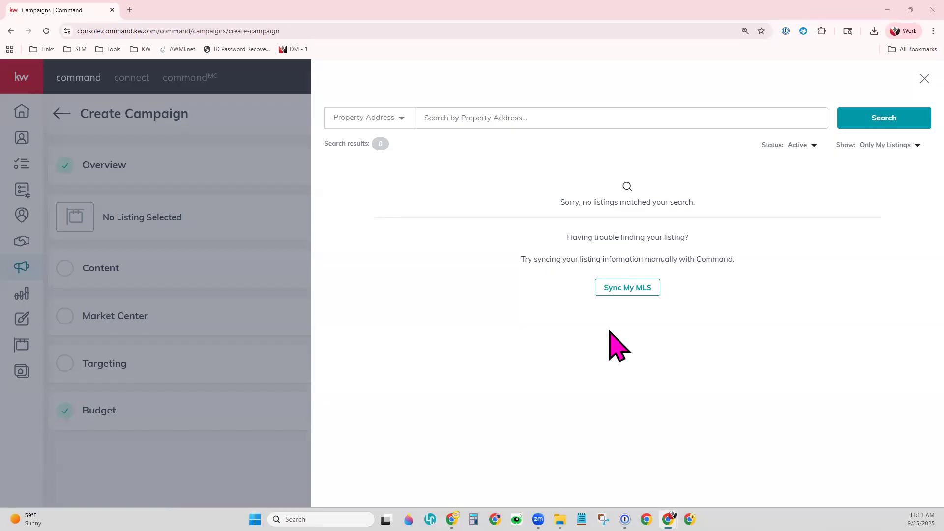
- Review the search field and status options, then set Show to All Listings
{"action": "left_click", "coordinate": [395, 121]}
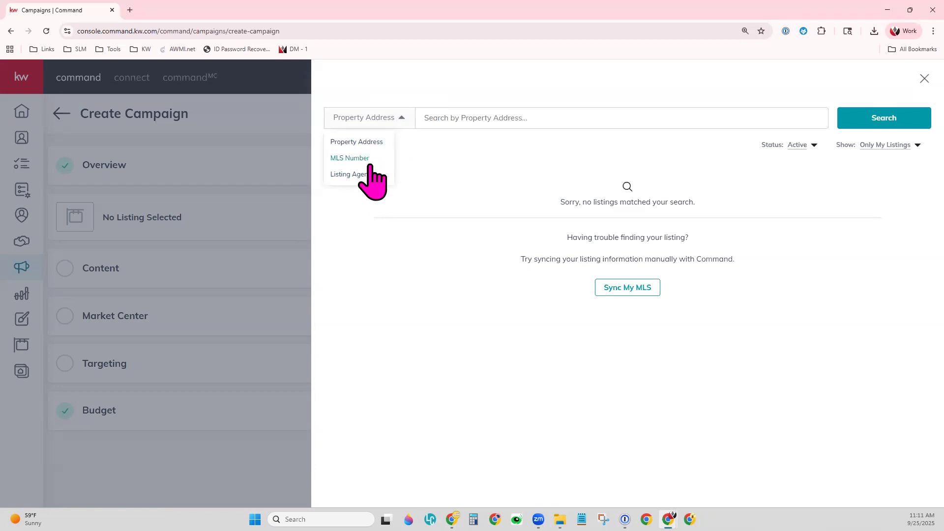
{"action": "left_click", "coordinate": [811, 148]}
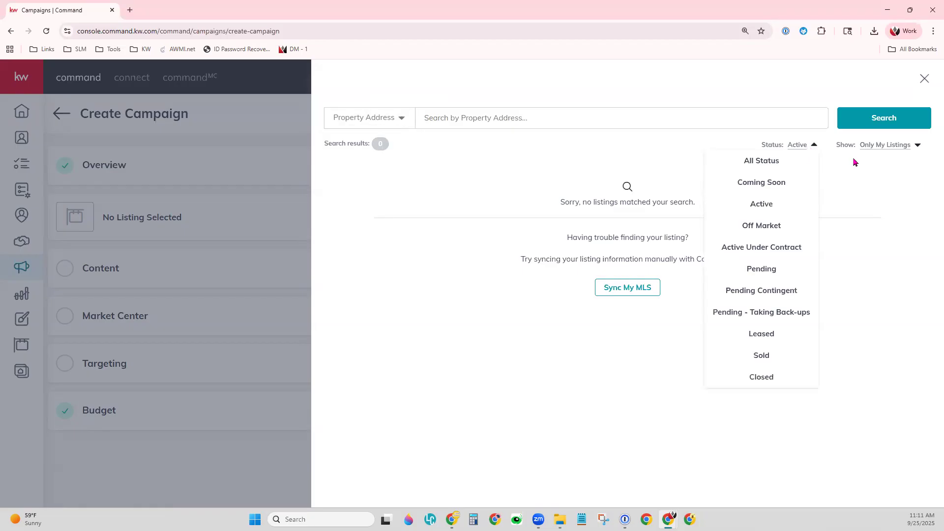
{"action": "left_click", "coordinate": [917, 145]}
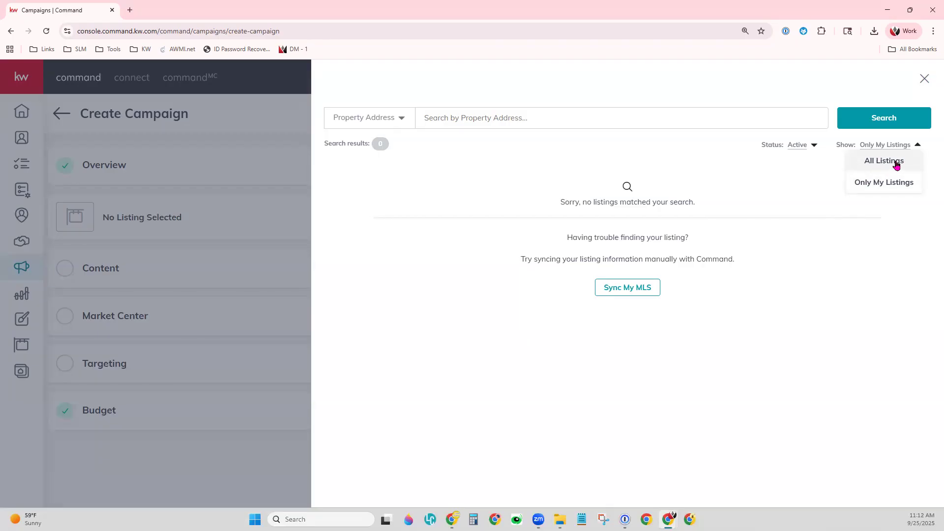
{"action": "left_click", "coordinate": [896, 165]}
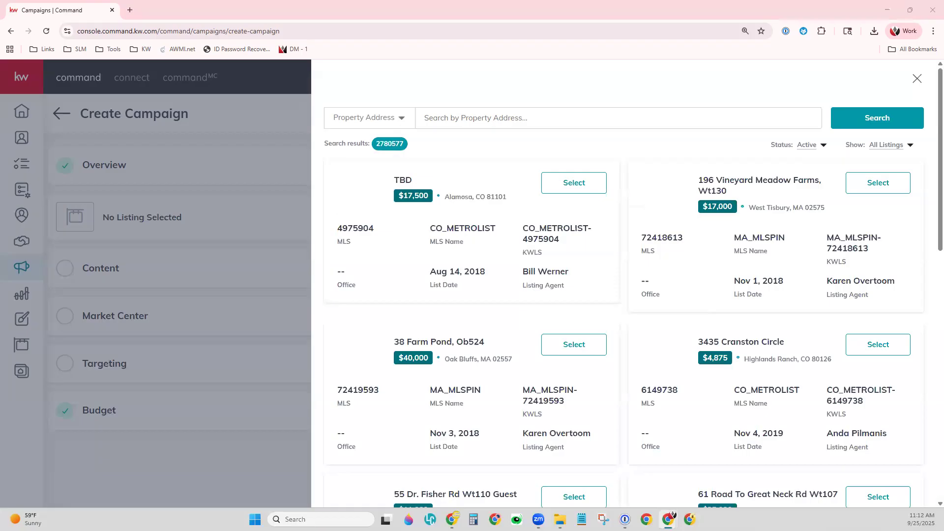
{"action": "left_click", "coordinate": [444, 119]}
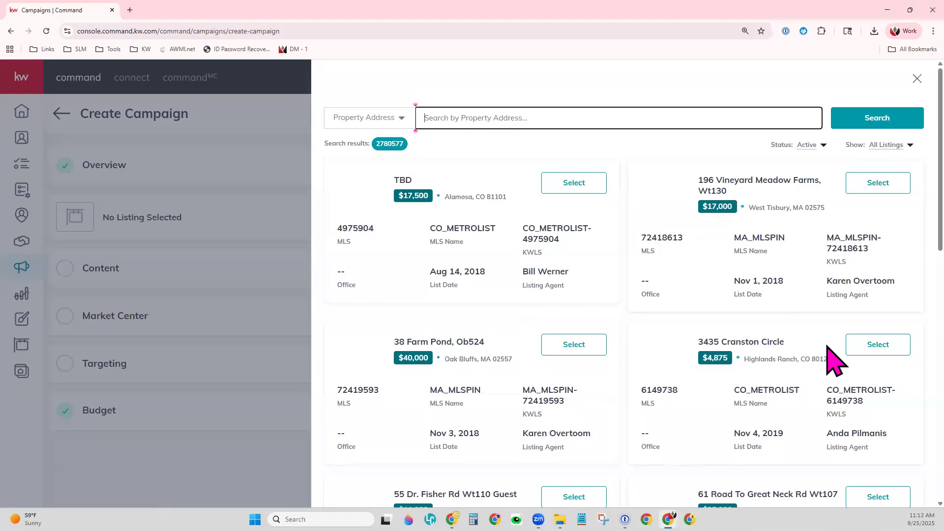
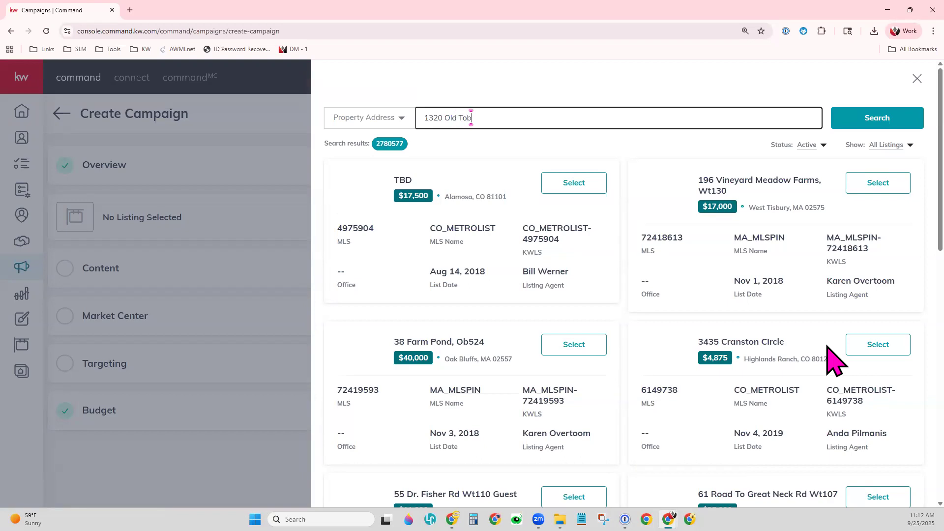
{"action": "key", "text": "Return"}
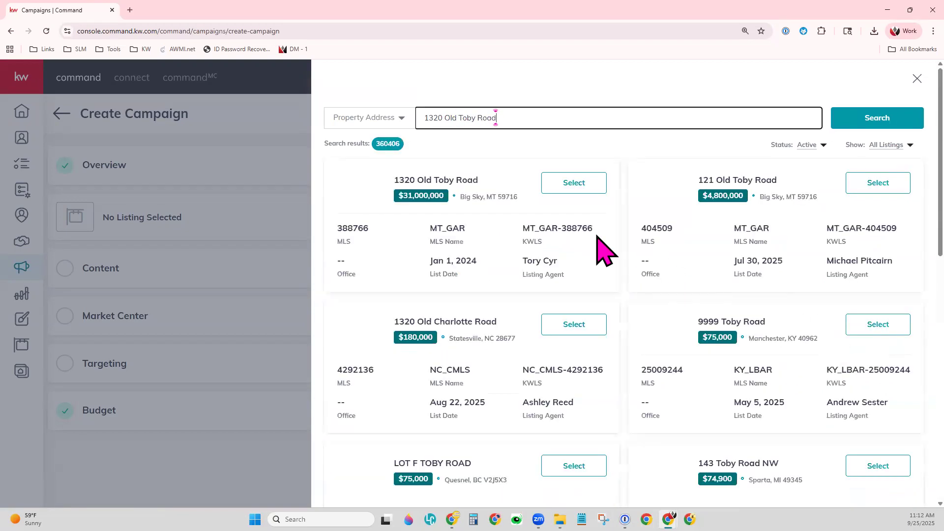
{"action": "scroll", "coordinate": [618, 275], "scroll_direction": "down", "scroll_amount": 10}
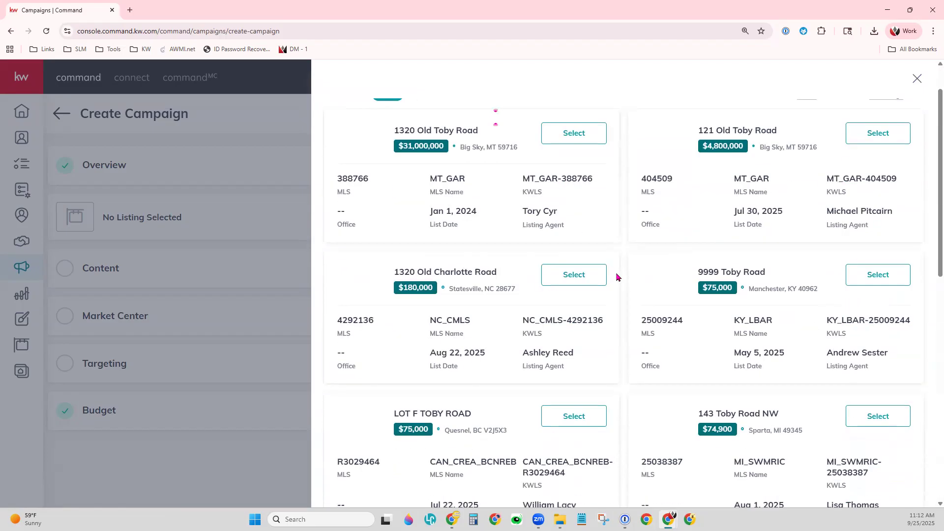
{"action": "scroll", "coordinate": [617, 277], "scroll_direction": "up", "scroll_amount": 10}
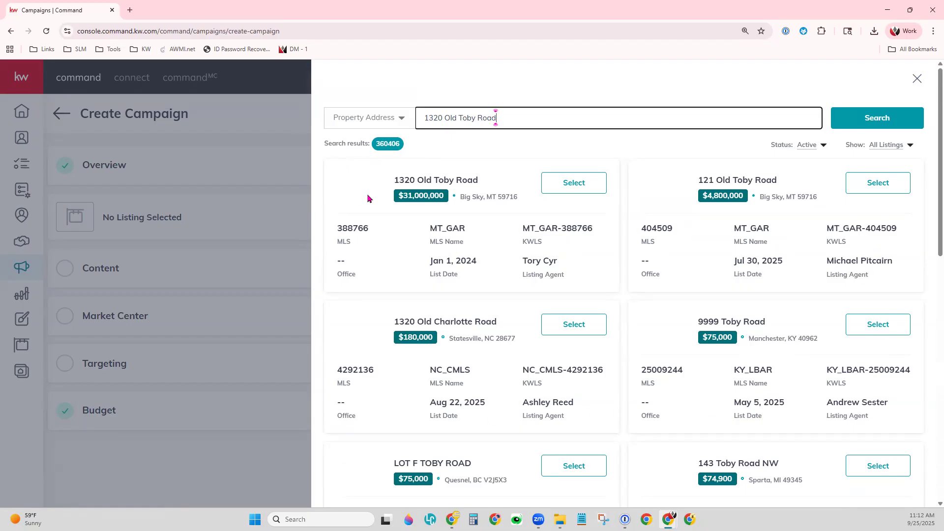
{"action": "double_click", "coordinate": [360, 227]}
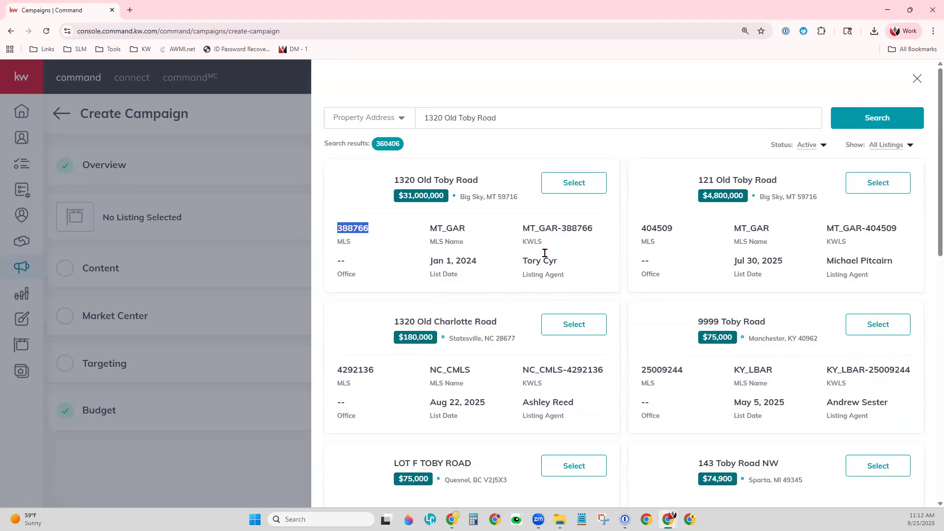
{"action": "left_click", "coordinate": [584, 195]}
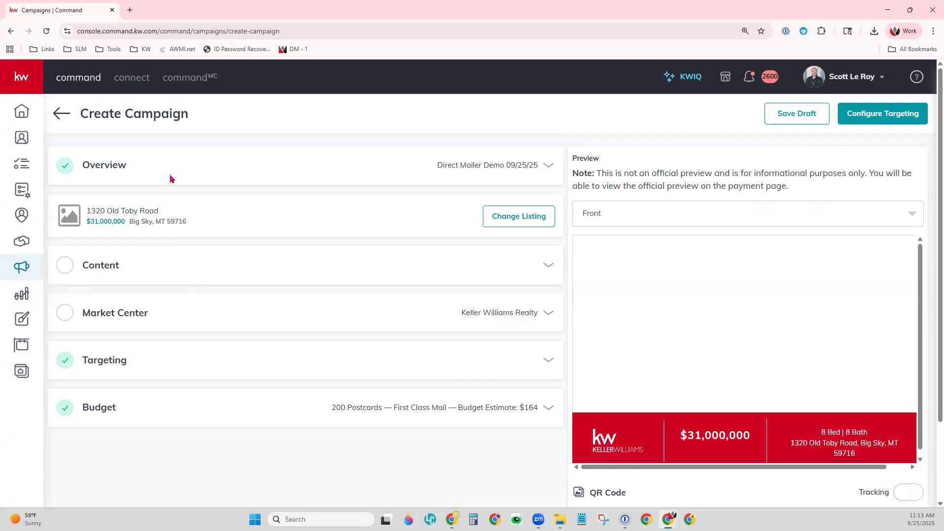
{"action": "left_click", "coordinate": [550, 167]}
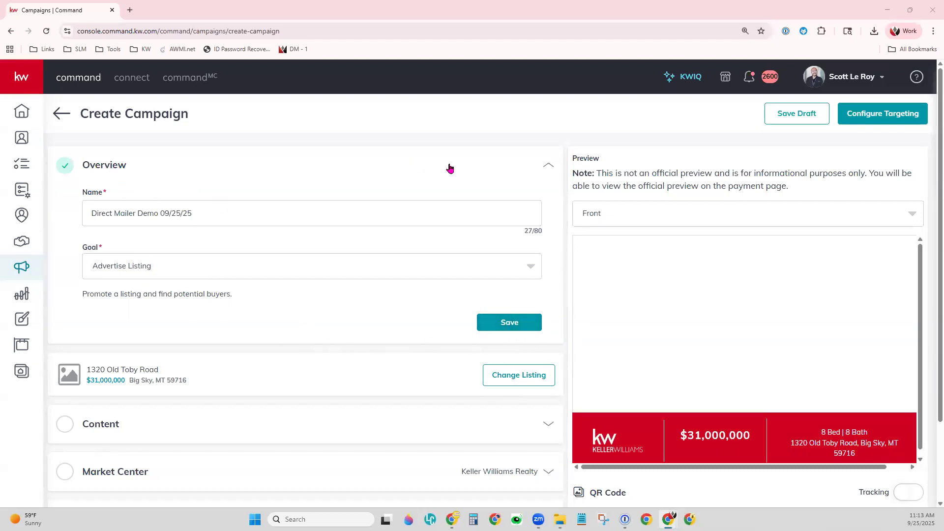
{"action": "left_click", "coordinate": [549, 167]}
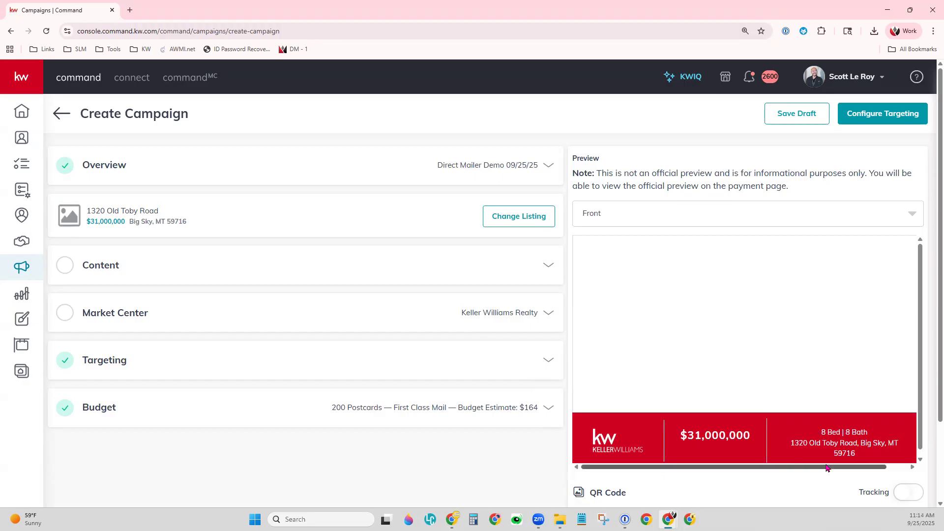
{"action": "left_click", "coordinate": [662, 222]}
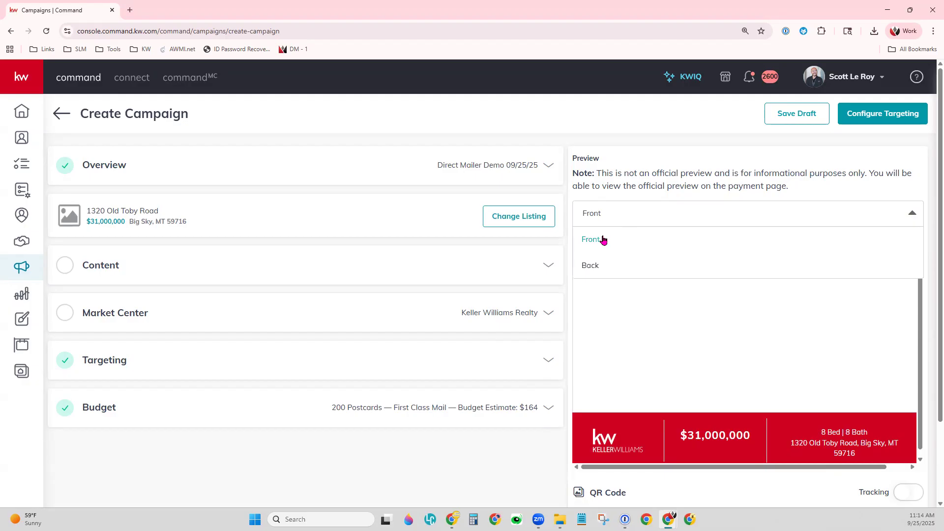
{"action": "left_click", "coordinate": [587, 266]}
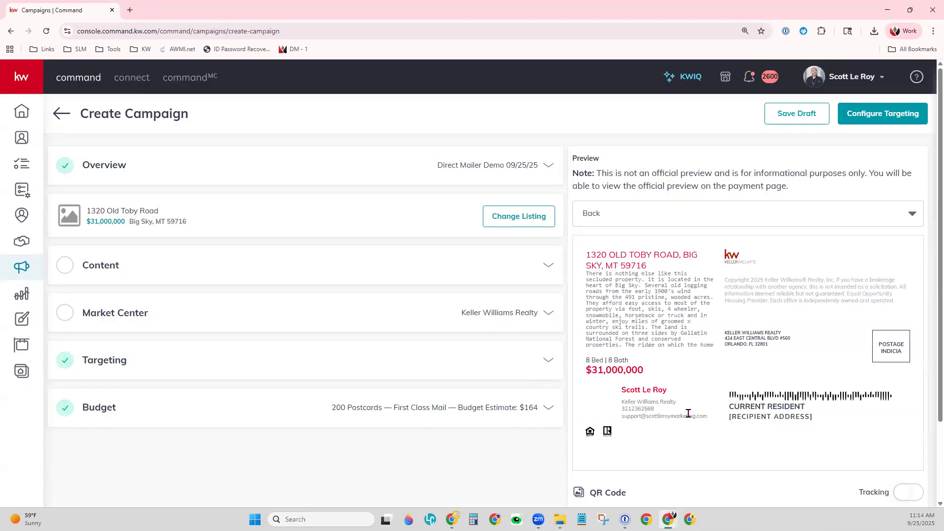
{"action": "left_click", "coordinate": [714, 212]}
{"action": "left_click", "coordinate": [694, 239]}
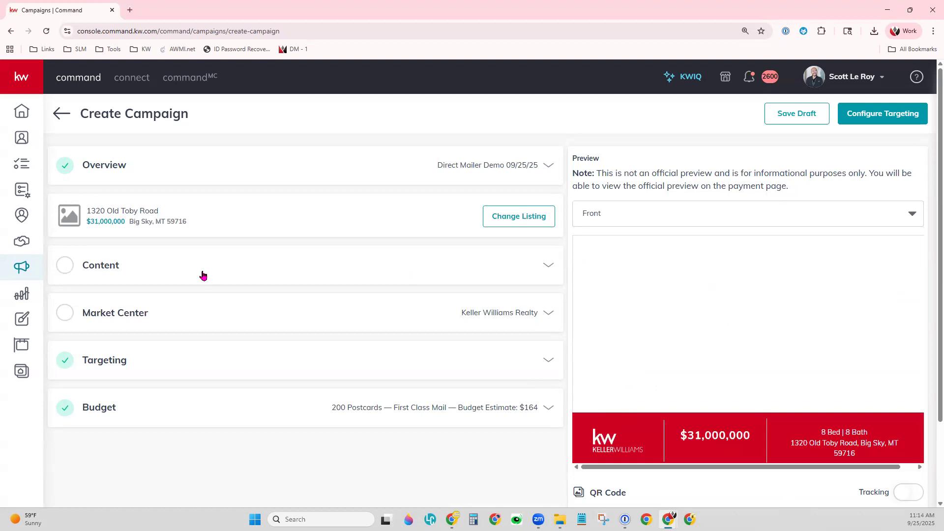
- Expand the Content settings and browse the templates, currently Compact Template 4 x 6 inches
{"action": "left_click", "coordinate": [91, 266]}
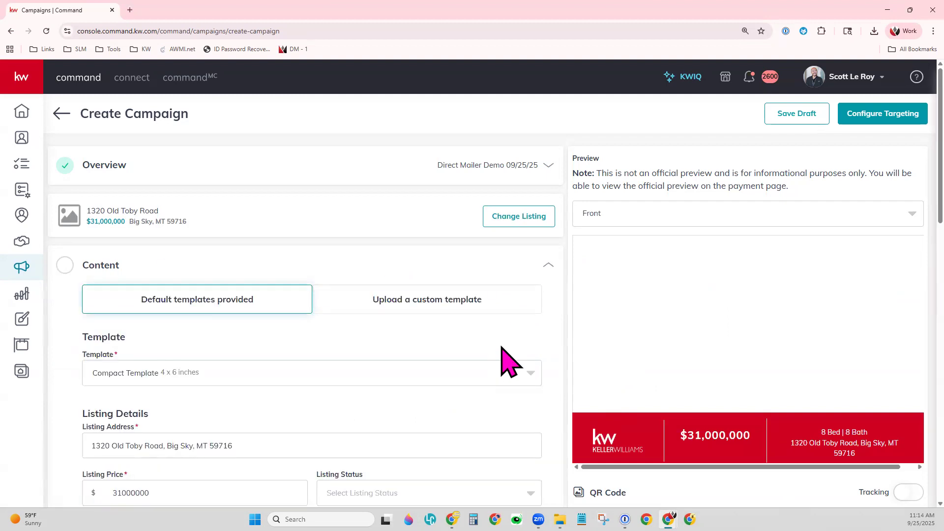
{"action": "scroll", "coordinate": [501, 347], "scroll_direction": "down", "scroll_amount": 1}
{"action": "scroll", "coordinate": [501, 347], "scroll_direction": "down", "scroll_amount": 2}
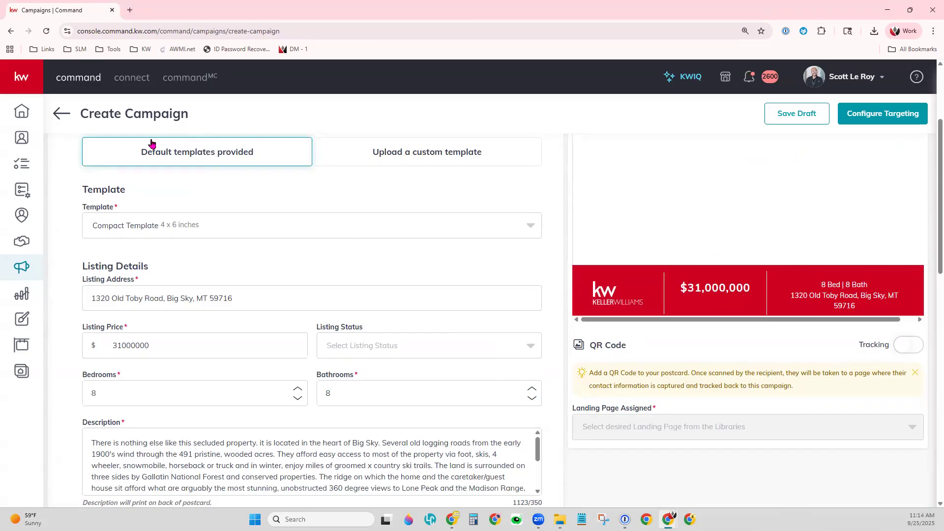
{"action": "left_click", "coordinate": [235, 232]}
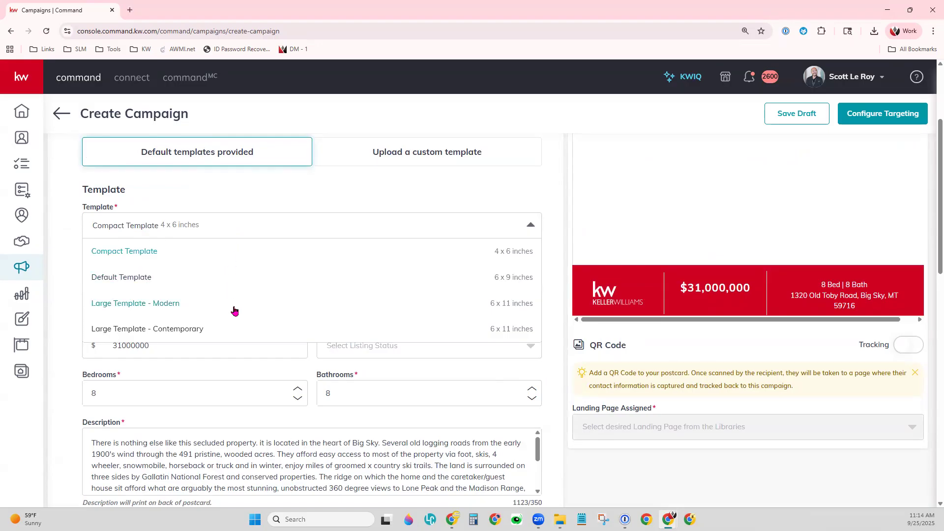
{"action": "scroll", "coordinate": [233, 305], "scroll_direction": "down", "scroll_amount": 1}
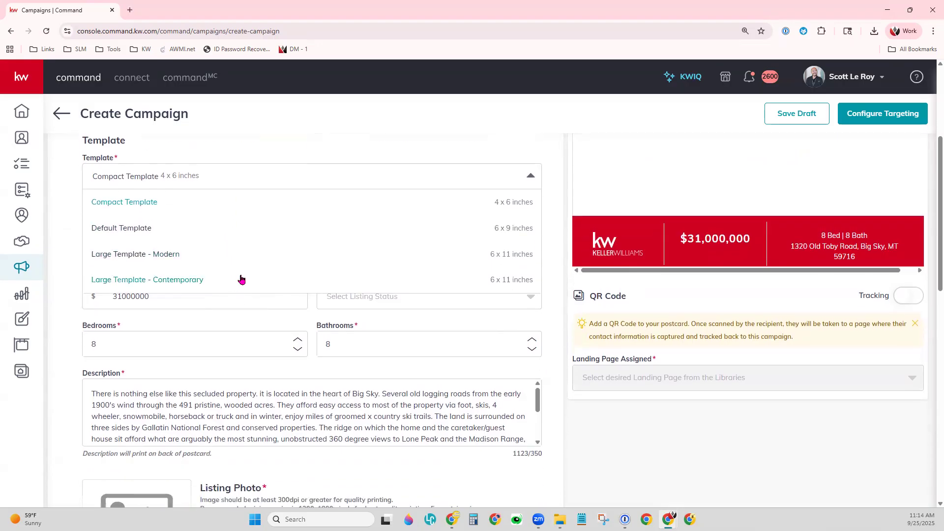
{"action": "scroll", "coordinate": [226, 255], "scroll_direction": "down", "scroll_amount": 1}
{"action": "scroll", "coordinate": [378, 344], "scroll_direction": "up", "scroll_amount": 3}
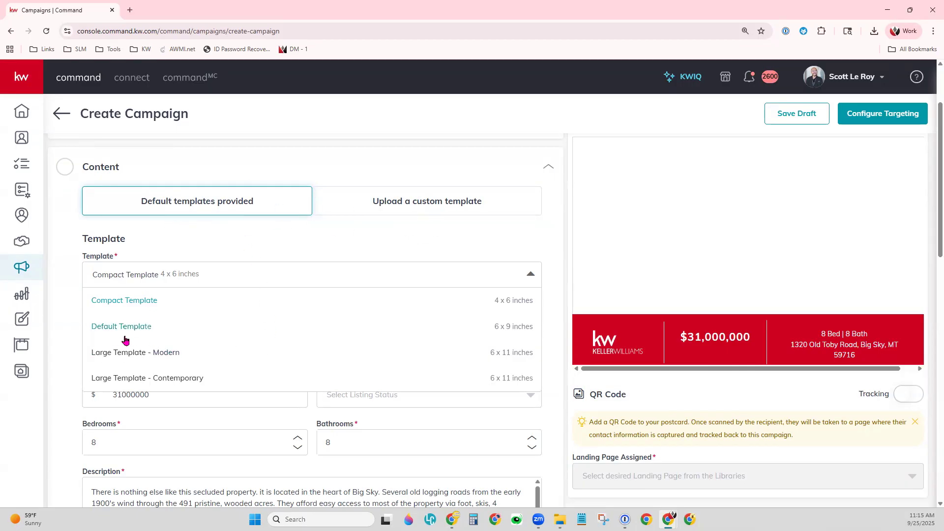
- Try the Modern and Contemporary large templates, settling on Default Template 6 x 9 inches
{"action": "scroll", "coordinate": [772, 322], "scroll_direction": "up", "scroll_amount": 2}
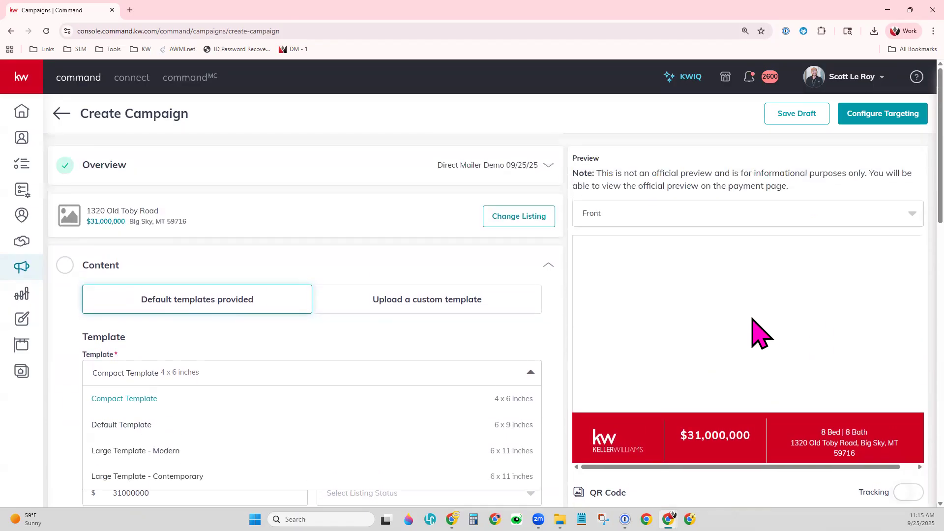
{"action": "scroll", "coordinate": [565, 349], "scroll_direction": "down", "scroll_amount": 1}
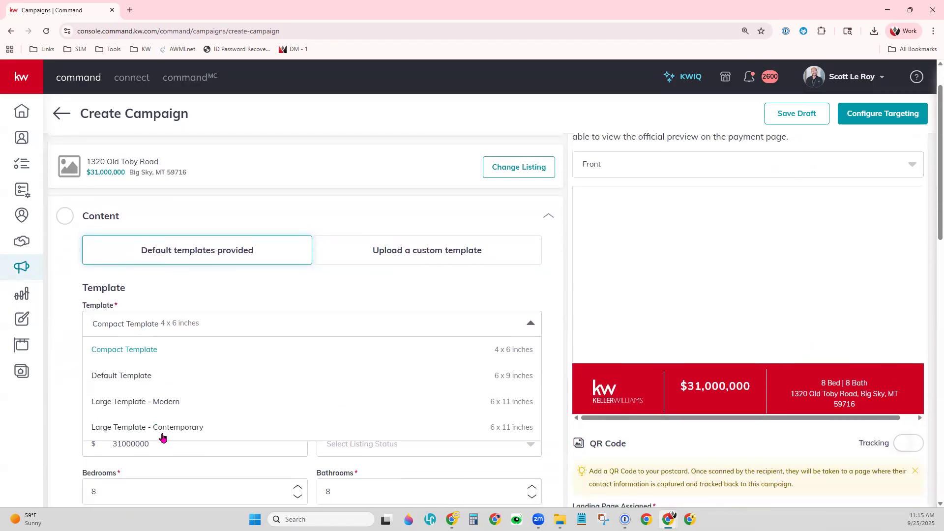
{"action": "left_click", "coordinate": [121, 377]}
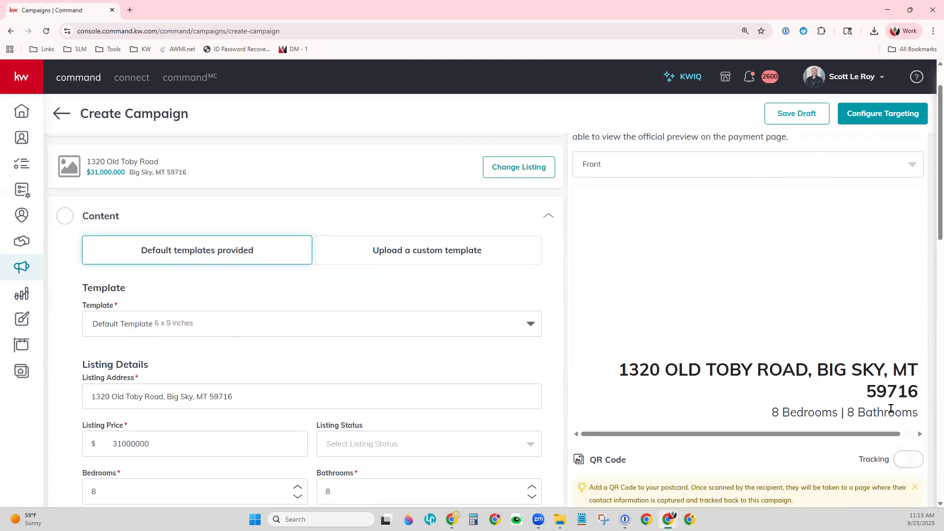
{"action": "left_click", "coordinate": [143, 325]}
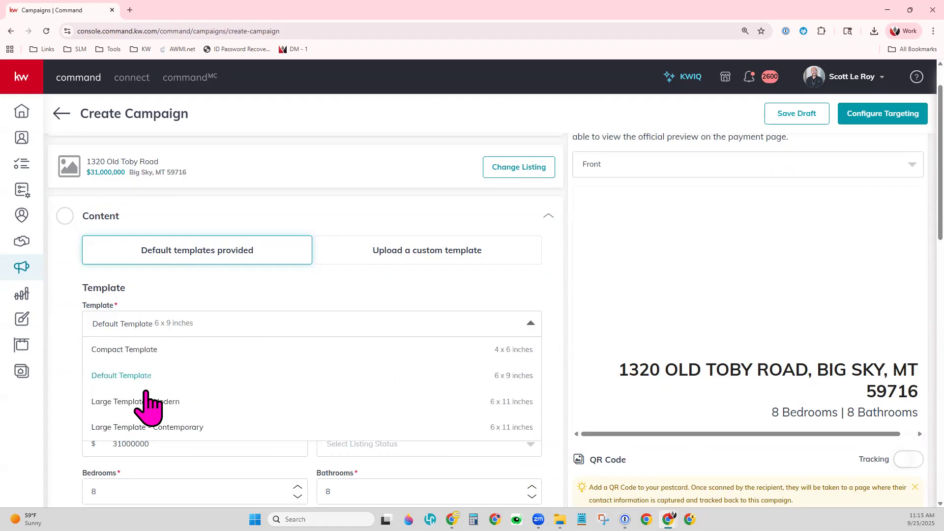
{"action": "left_click", "coordinate": [131, 402]}
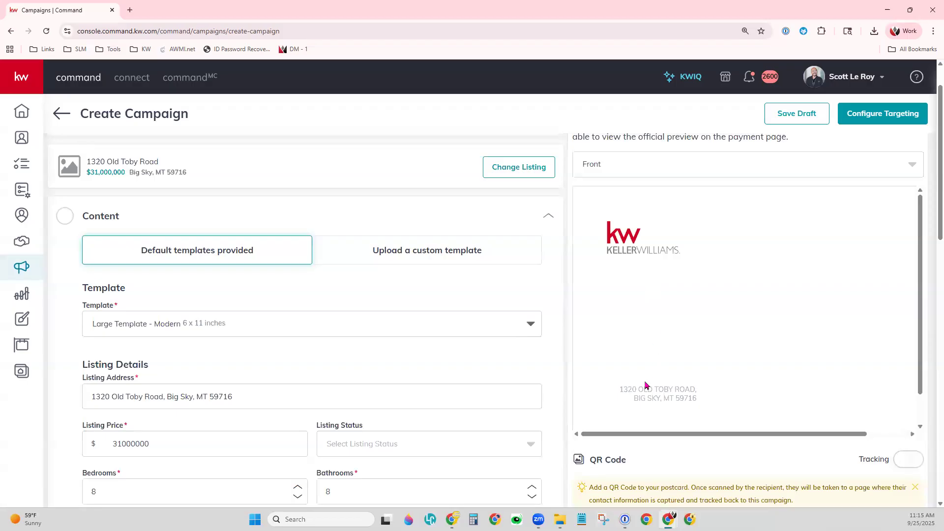
{"action": "left_click", "coordinate": [191, 325]}
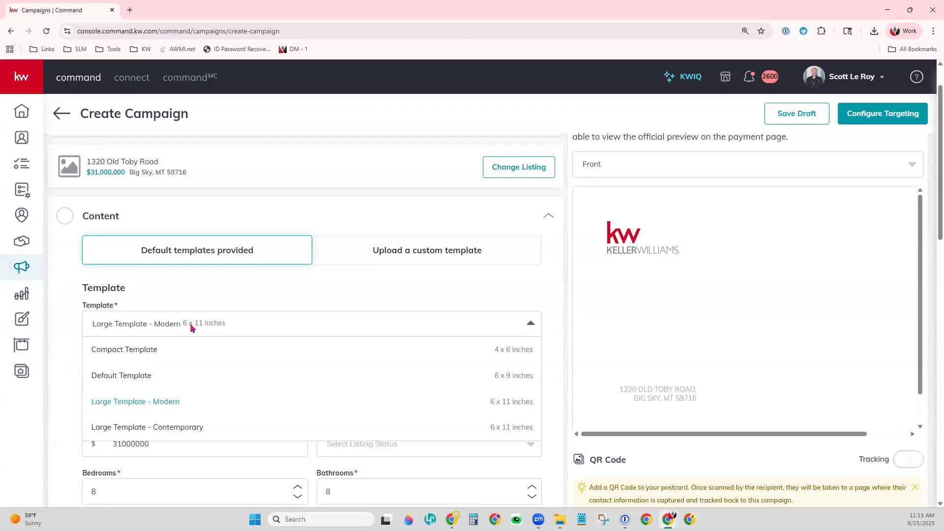
{"action": "left_click", "coordinate": [171, 435]}
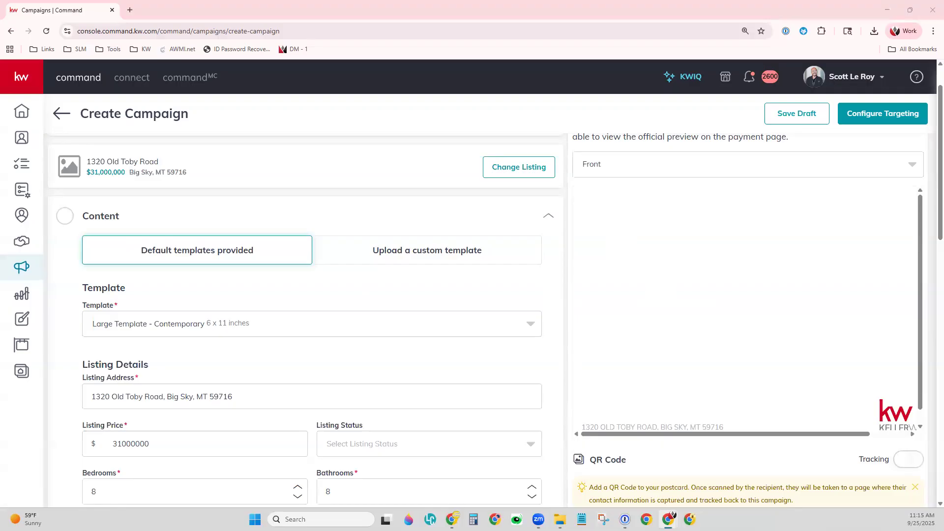
{"action": "left_click", "coordinate": [195, 323]}
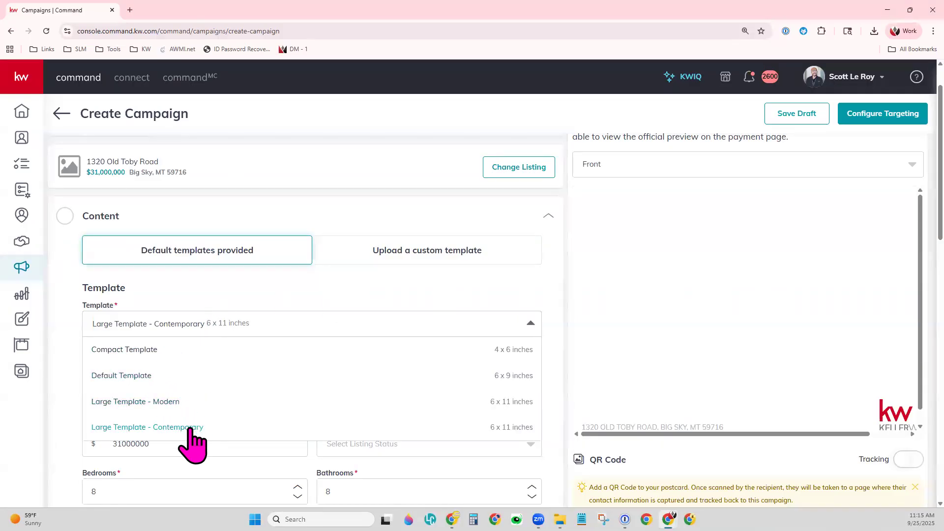
{"action": "left_click", "coordinate": [176, 384]}
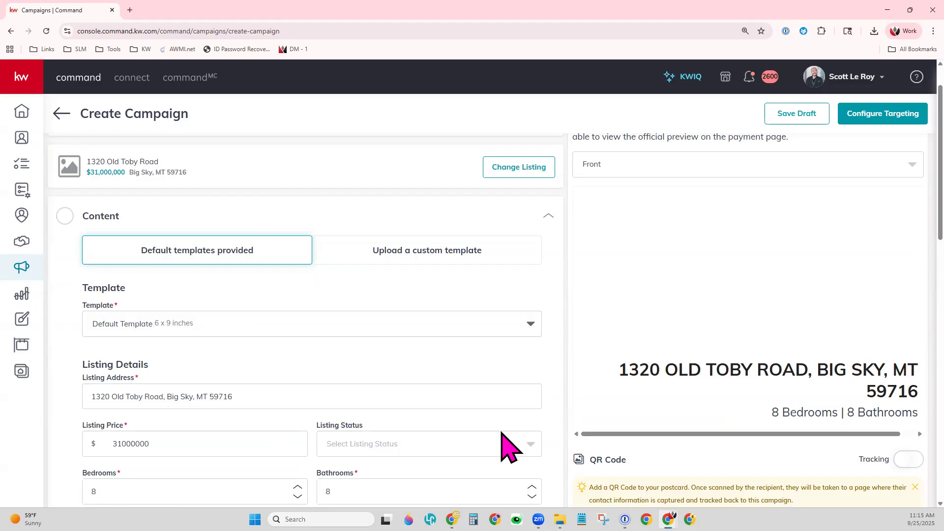
{"action": "scroll", "coordinate": [550, 374], "scroll_direction": "down", "scroll_amount": 2}
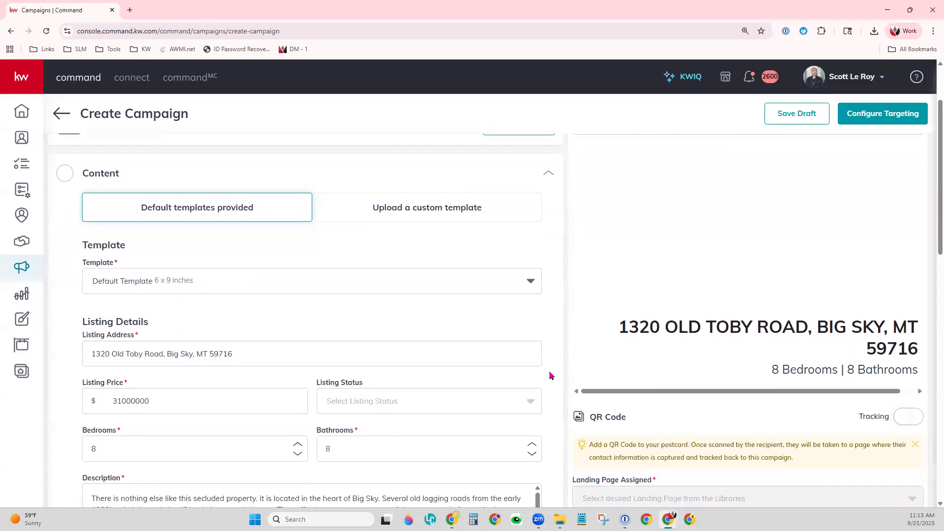
{"action": "scroll", "coordinate": [549, 375], "scroll_direction": "down", "scroll_amount": 2}
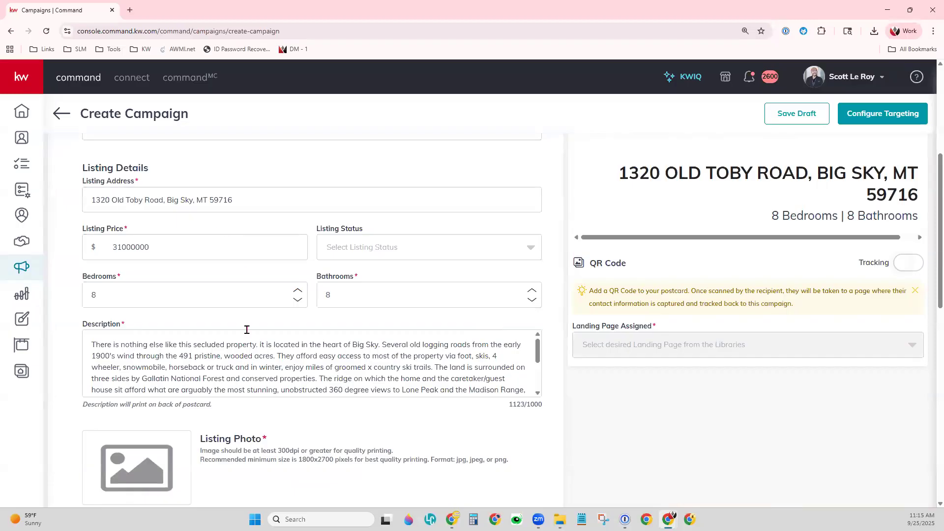
{"action": "left_click", "coordinate": [346, 244]}
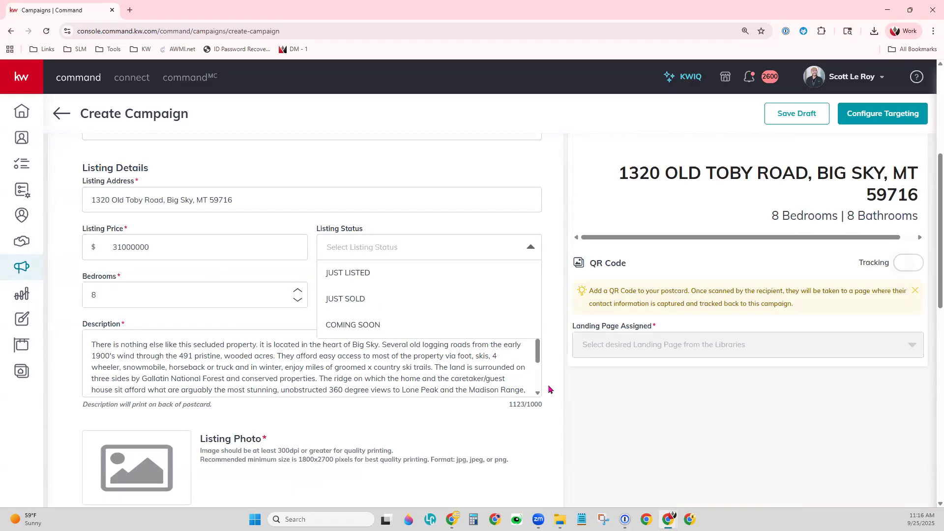
{"action": "scroll", "coordinate": [549, 390], "scroll_direction": "up", "scroll_amount": 1}
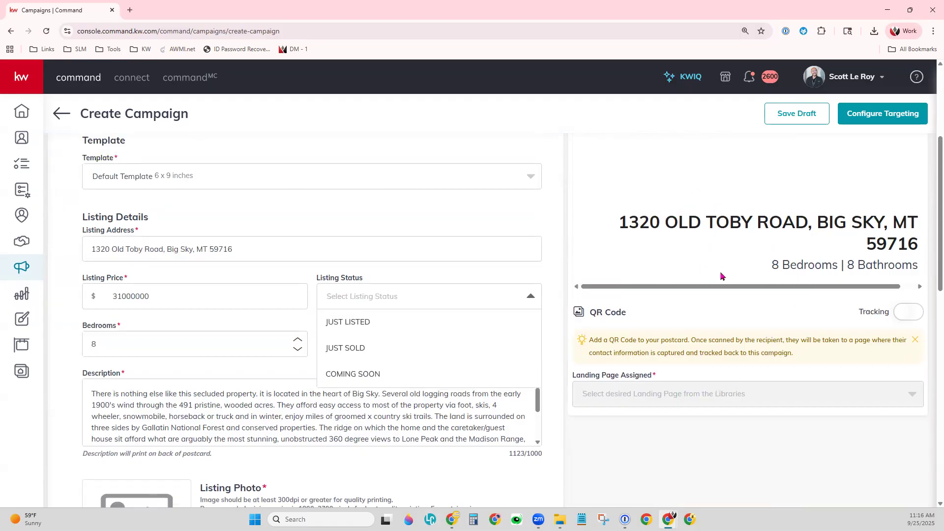
{"action": "scroll", "coordinate": [793, 338], "scroll_direction": "up", "scroll_amount": 1}
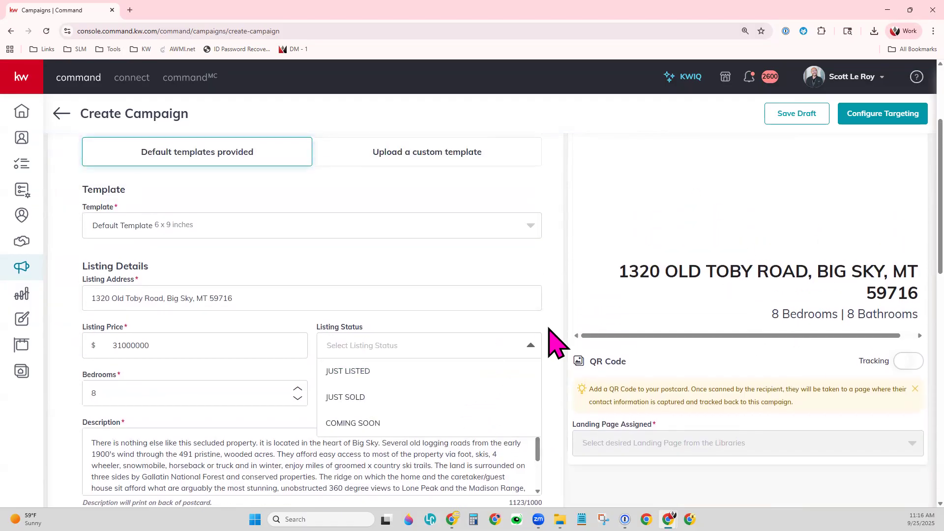
{"action": "left_click", "coordinate": [548, 324]}
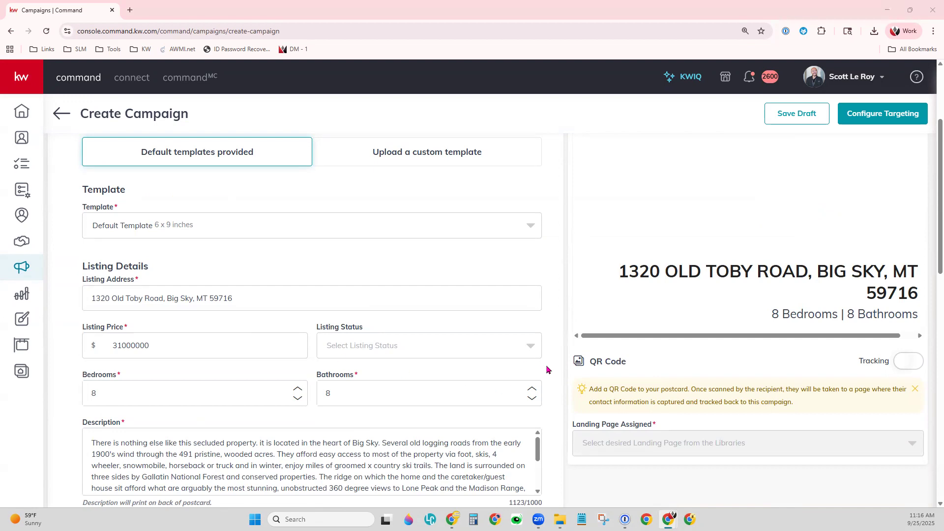
{"action": "scroll", "coordinate": [548, 369], "scroll_direction": "down", "scroll_amount": 1}
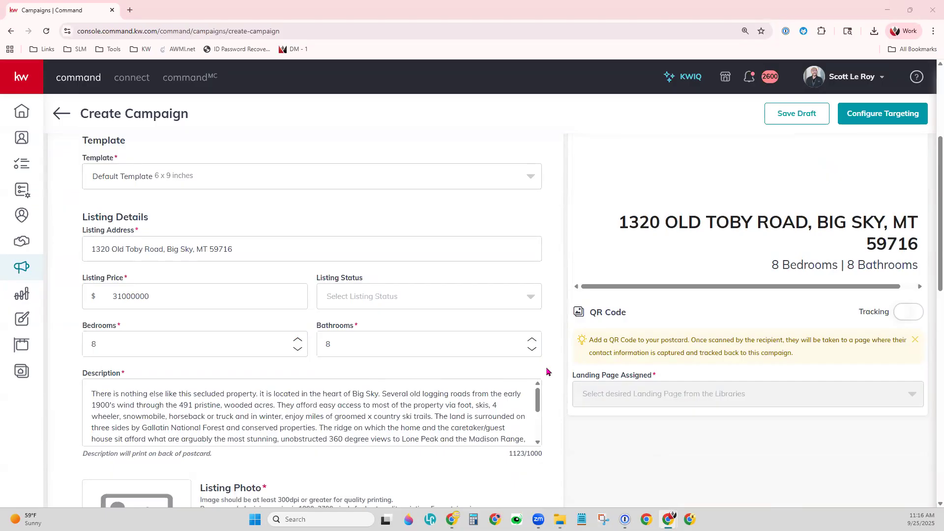
{"action": "scroll", "coordinate": [548, 371], "scroll_direction": "down", "scroll_amount": 2}
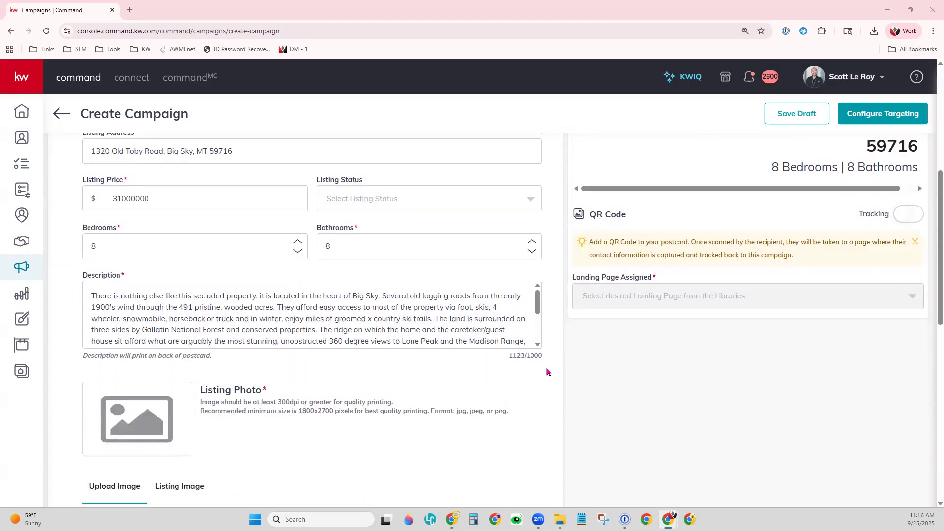
{"action": "scroll", "coordinate": [224, 317], "scroll_direction": "down", "scroll_amount": 3}
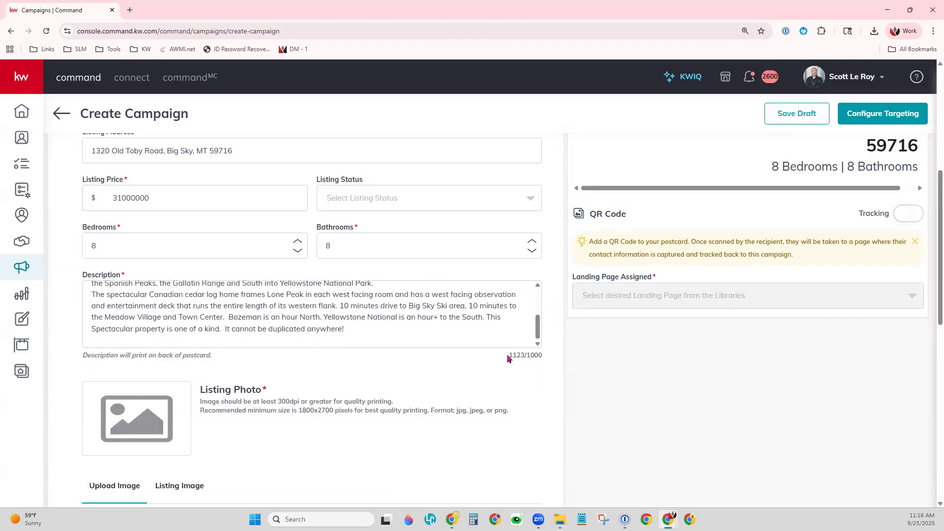
{"action": "double_click", "coordinate": [536, 357]}
{"action": "left_click", "coordinate": [540, 358]}
{"action": "right_click", "coordinate": [540, 358]}
{"action": "left_click", "coordinate": [540, 357]}
{"action": "left_click_drag", "start_coordinate": [540, 358], "coordinate": [509, 358]}
{"action": "scroll", "coordinate": [388, 429], "scroll_direction": "down", "scroll_amount": 2}
{"action": "scroll", "coordinate": [386, 429], "scroll_direction": "down", "scroll_amount": 2}
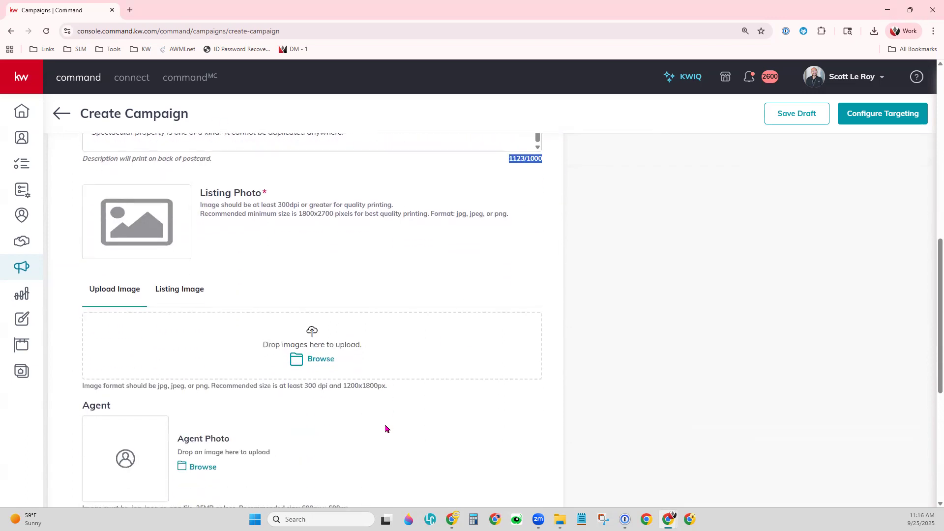
{"action": "scroll", "coordinate": [386, 429], "scroll_direction": "down", "scroll_amount": 1}
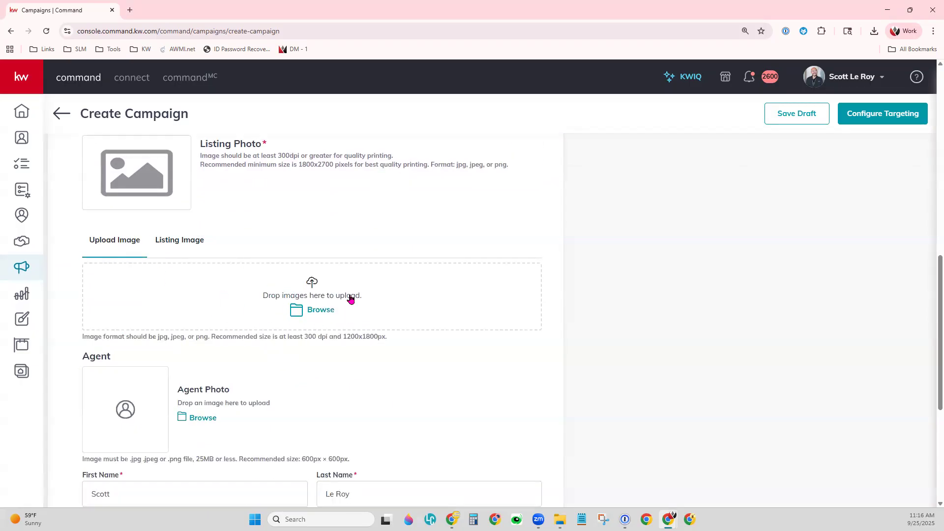
{"action": "right_click", "coordinate": [192, 247]}
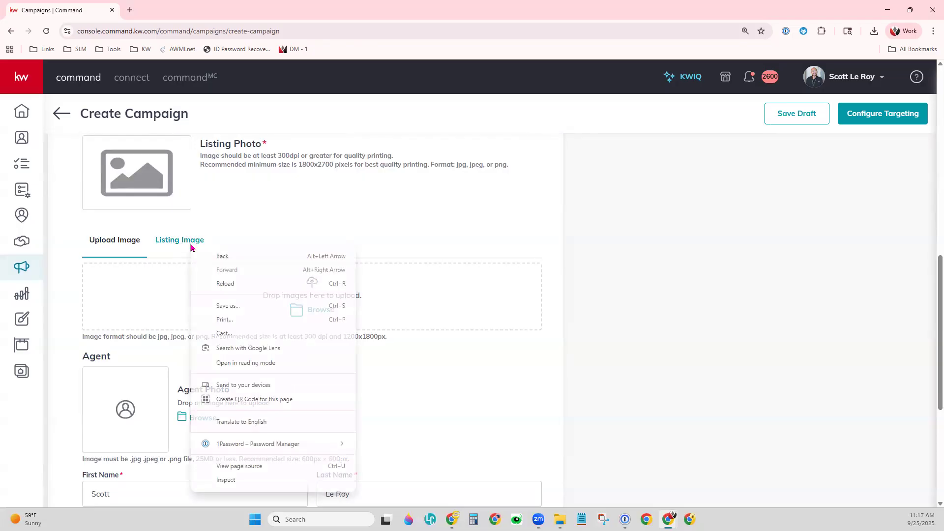
{"action": "left_click", "coordinate": [191, 247]}
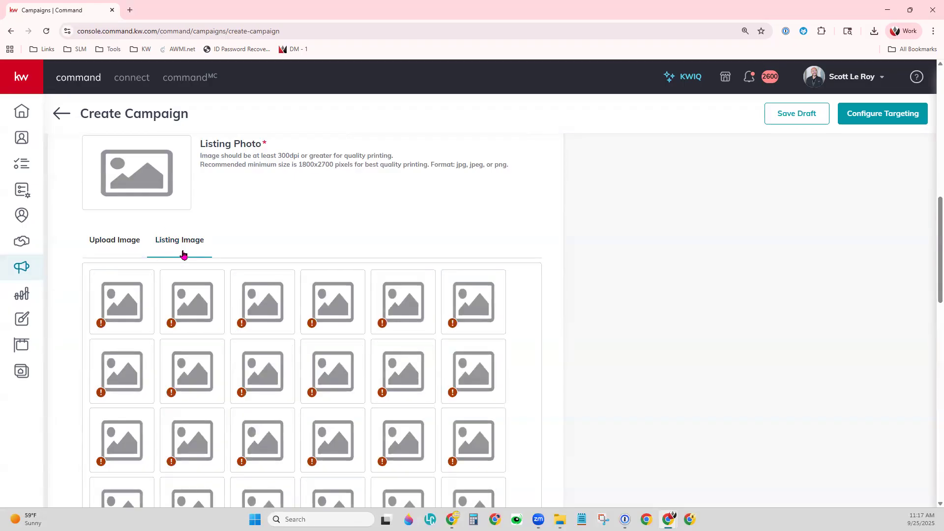
{"action": "mouse_move", "coordinate": [310, 333]}
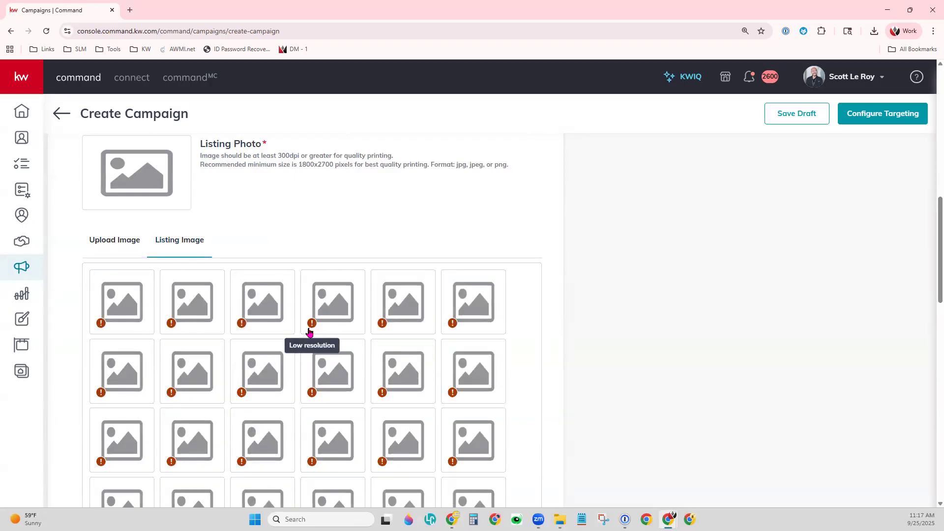
{"action": "mouse_move", "coordinate": [385, 326]}
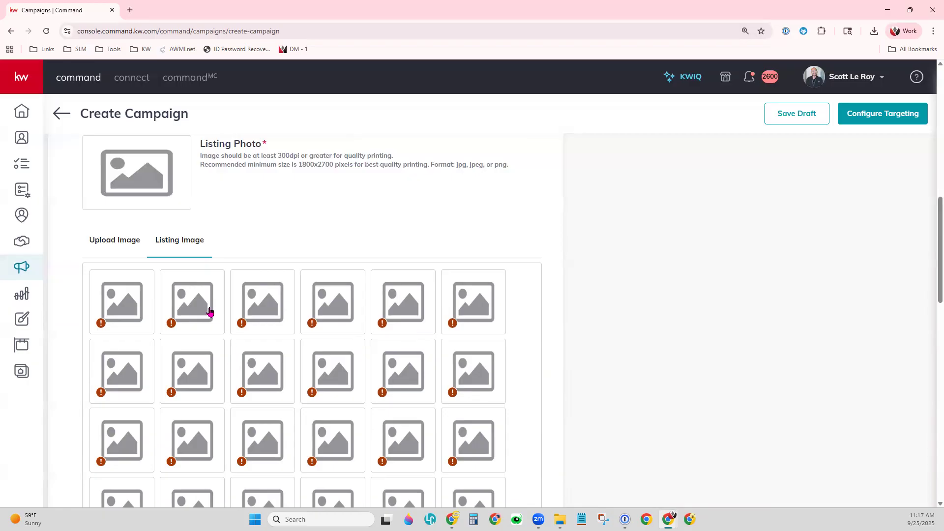
{"action": "left_click", "coordinate": [116, 248]}
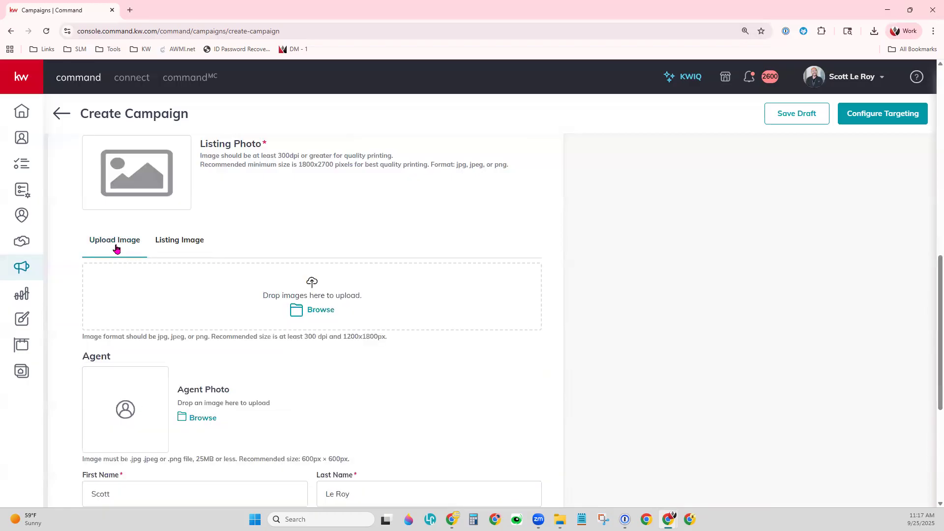
- Upload the Toby Ranch 3 image as the listing photo and view it behind the address on the preview
{"action": "left_click", "coordinate": [317, 318]}
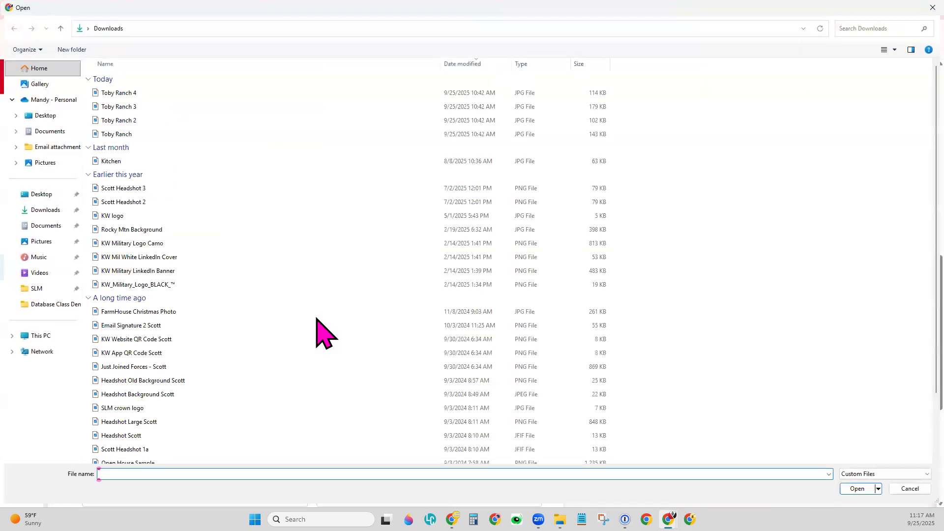
{"action": "double_click", "coordinate": [155, 106]}
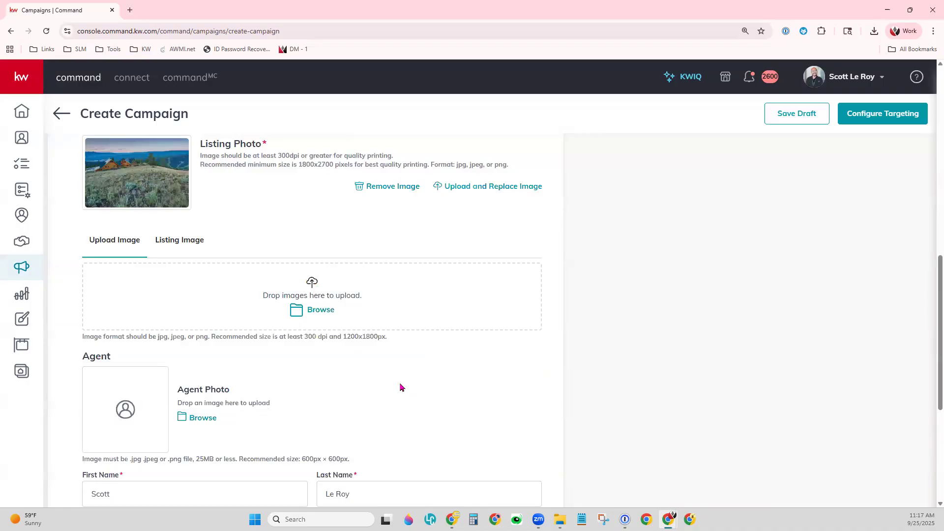
{"action": "scroll", "coordinate": [400, 388], "scroll_direction": "up", "scroll_amount": 4}
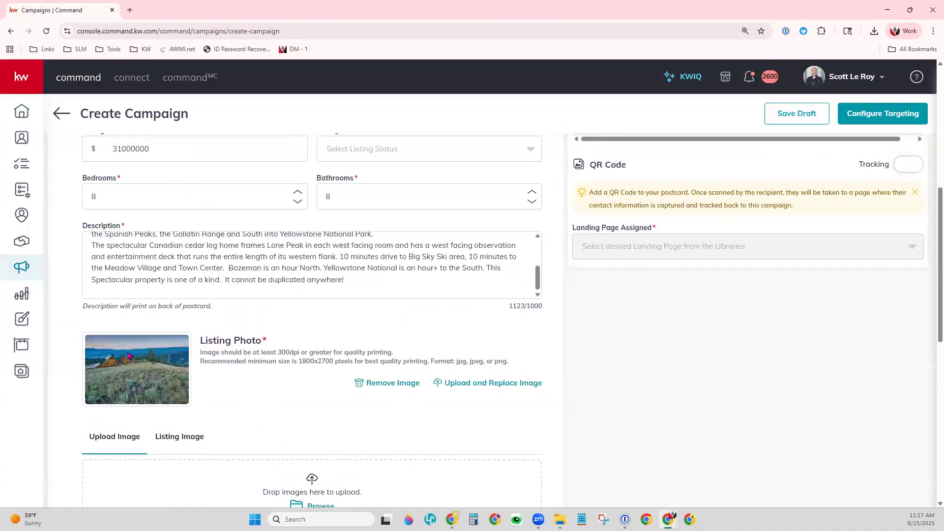
{"action": "scroll", "coordinate": [340, 424], "scroll_direction": "up", "scroll_amount": 1}
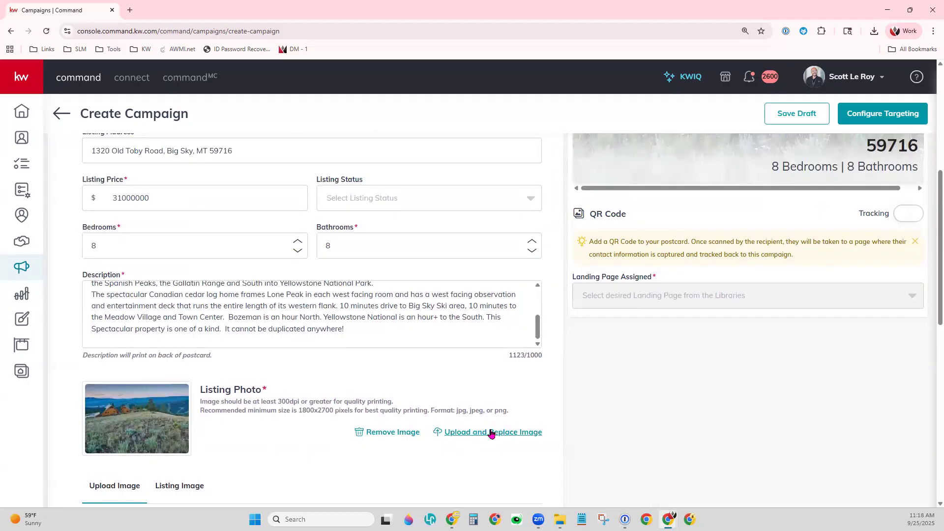
{"action": "scroll", "coordinate": [698, 432], "scroll_direction": "up", "scroll_amount": 3}
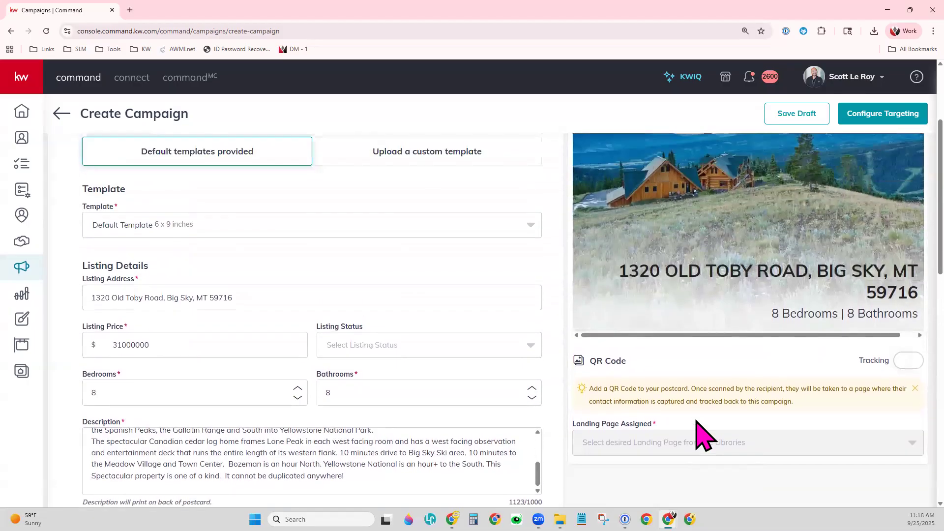
{"action": "scroll", "coordinate": [698, 433], "scroll_direction": "up", "scroll_amount": 2}
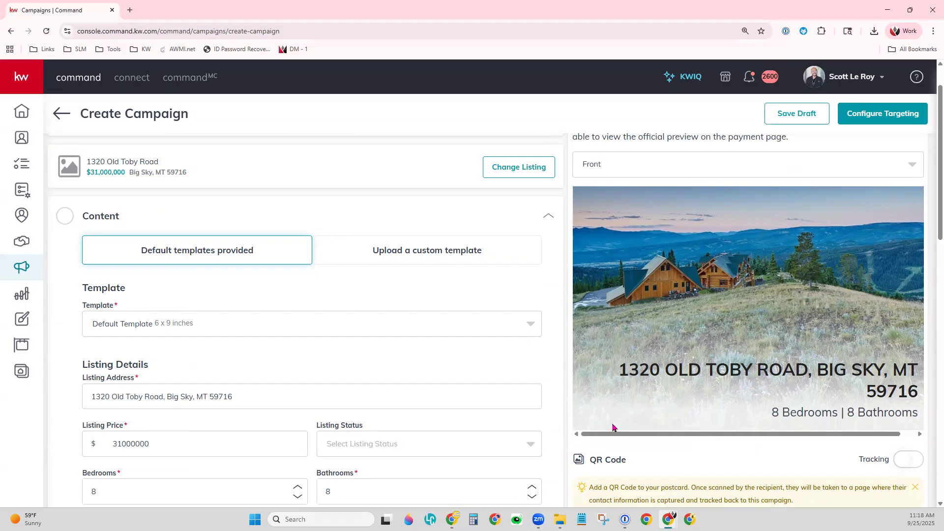
{"action": "left_click", "coordinate": [214, 335]}
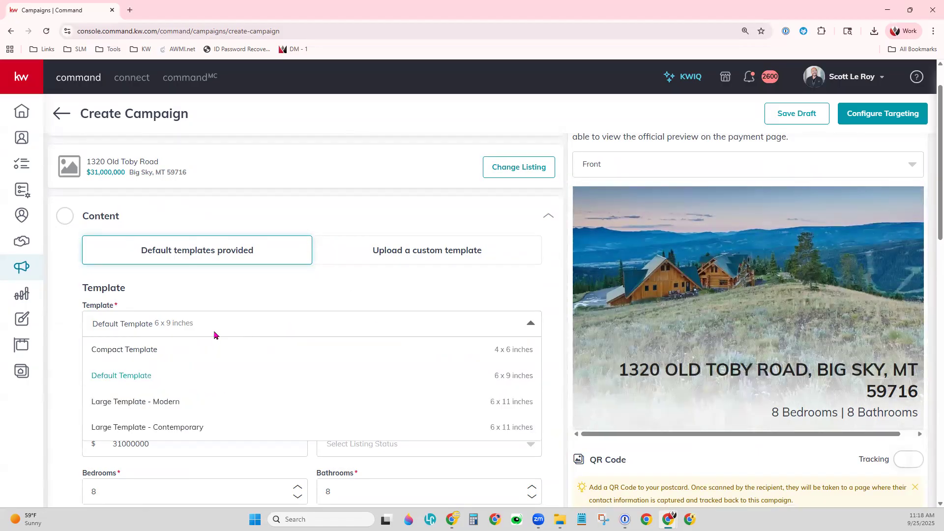
{"action": "left_click", "coordinate": [143, 350]}
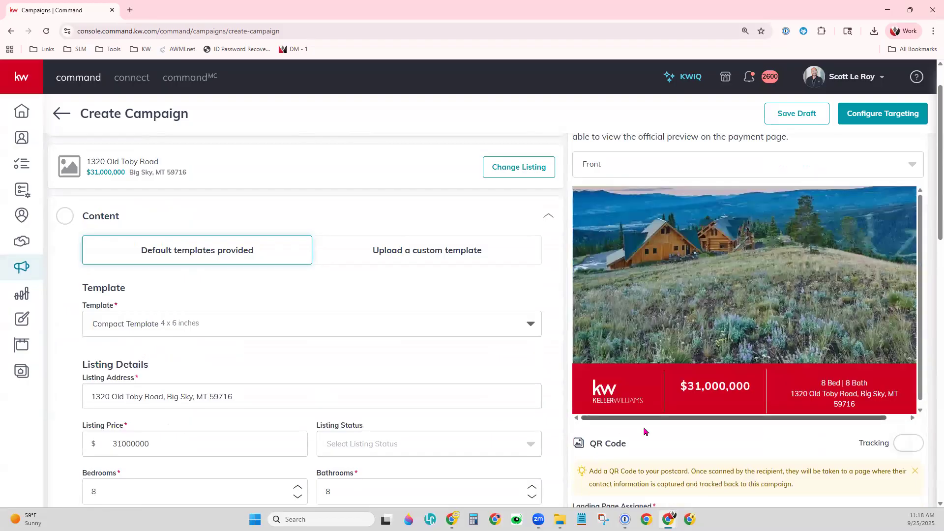
{"action": "scroll", "coordinate": [577, 424], "scroll_direction": "up", "scroll_amount": 1}
{"action": "scroll", "coordinate": [578, 424], "scroll_direction": "up", "scroll_amount": 1}
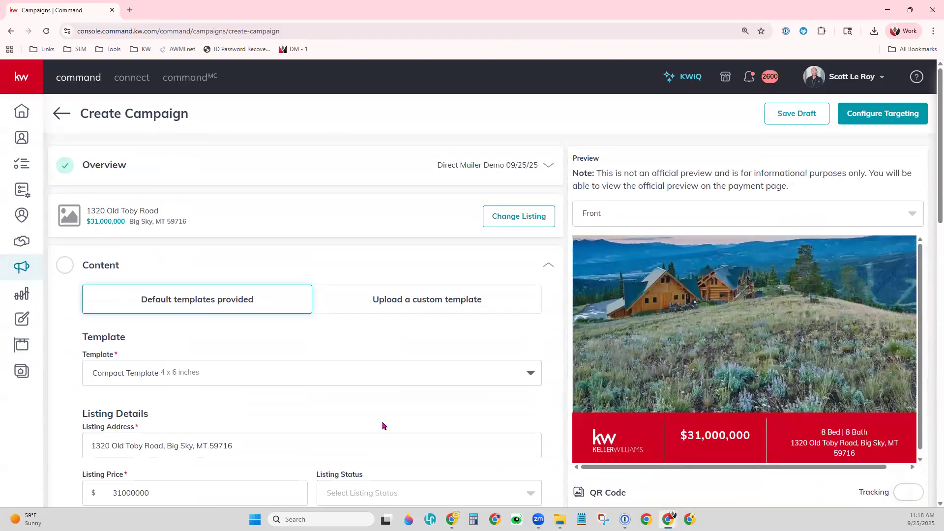
{"action": "left_click", "coordinate": [140, 374]}
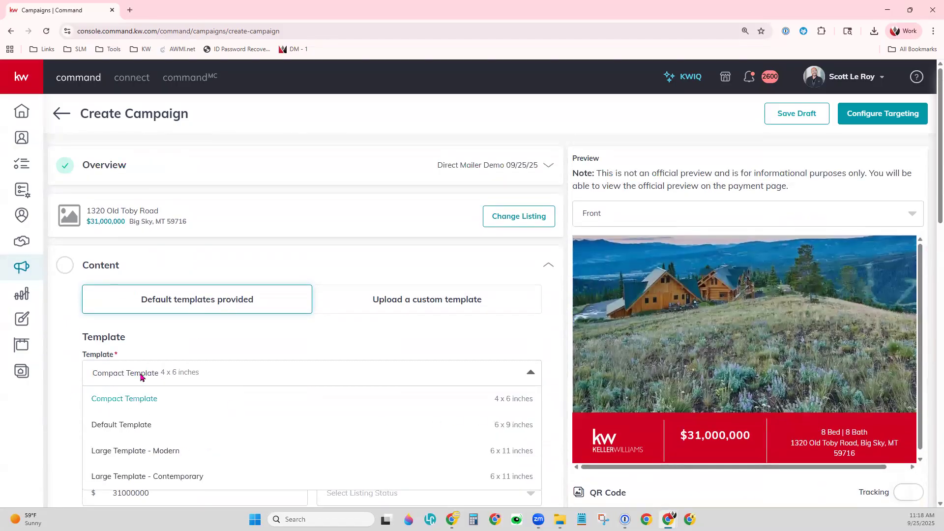
{"action": "left_click", "coordinate": [119, 455]}
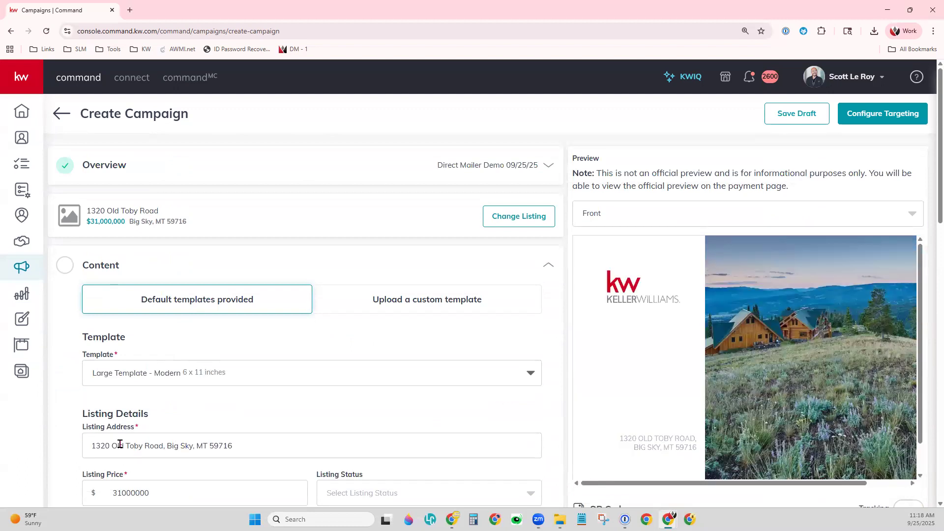
{"action": "left_click", "coordinate": [142, 378]}
{"action": "left_click", "coordinate": [123, 475]}
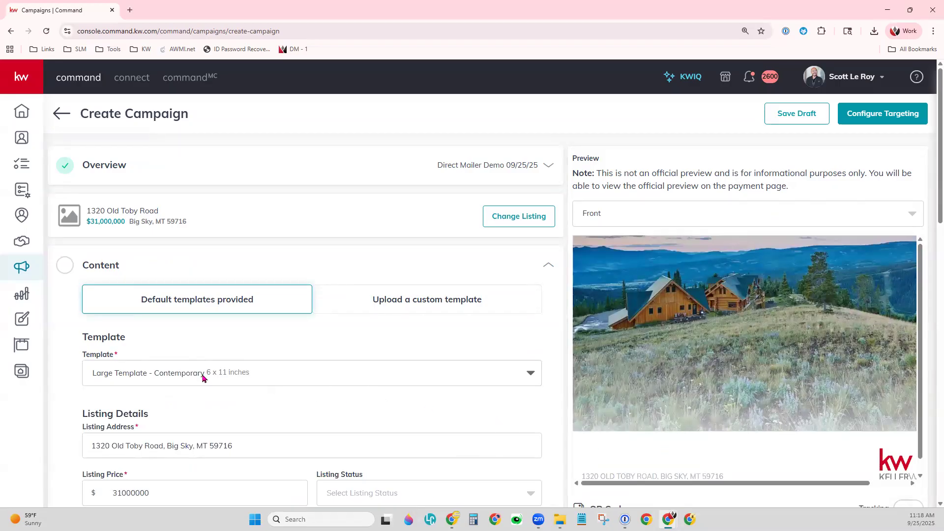
{"action": "left_click", "coordinate": [203, 377]}
{"action": "left_click", "coordinate": [177, 424]}
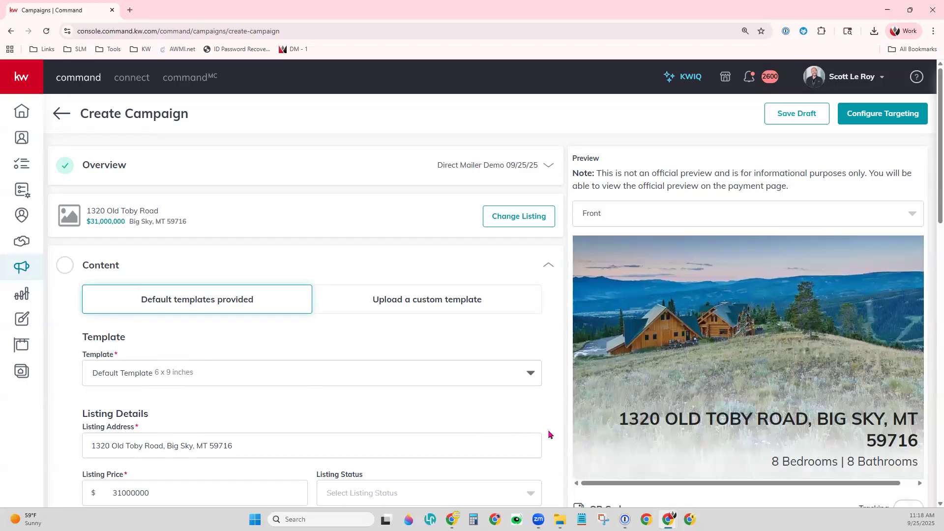
{"action": "scroll", "coordinate": [549, 435], "scroll_direction": "down", "scroll_amount": 2}
{"action": "left_click", "coordinate": [473, 398]}
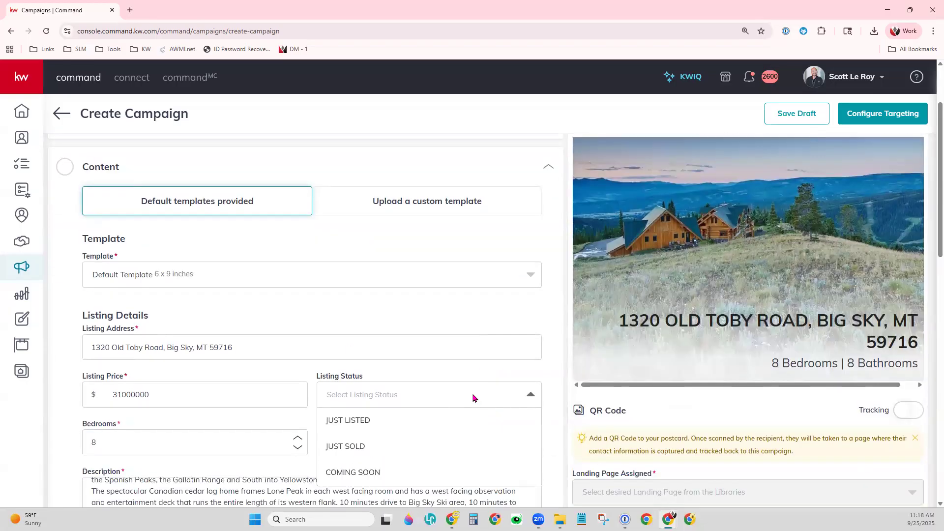
{"action": "left_click", "coordinate": [345, 427]}
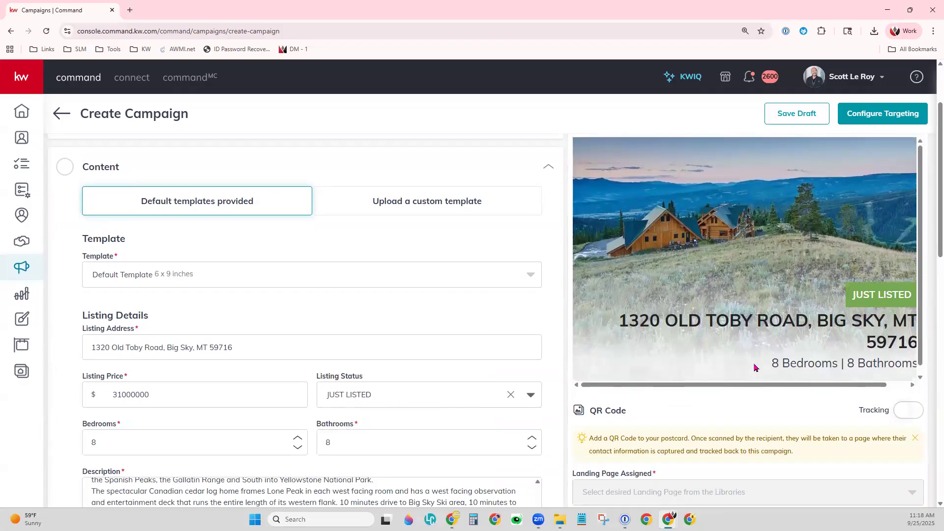
{"action": "left_click", "coordinate": [446, 405]}
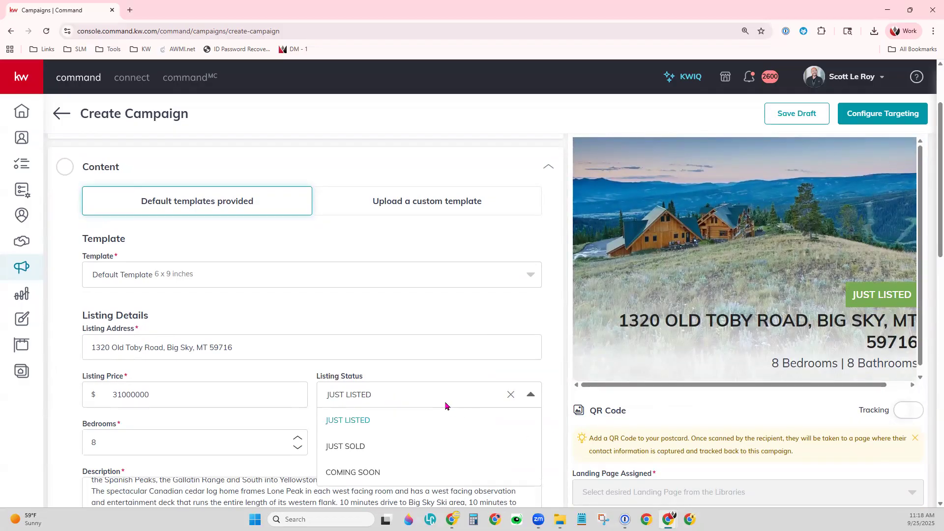
{"action": "left_click", "coordinate": [370, 450]}
{"action": "left_click", "coordinate": [436, 399]}
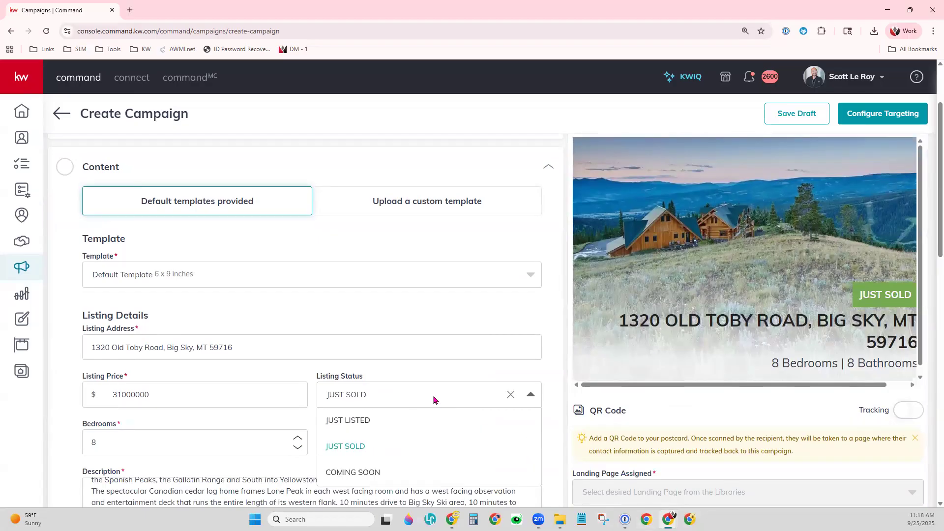
{"action": "left_click", "coordinate": [363, 469]}
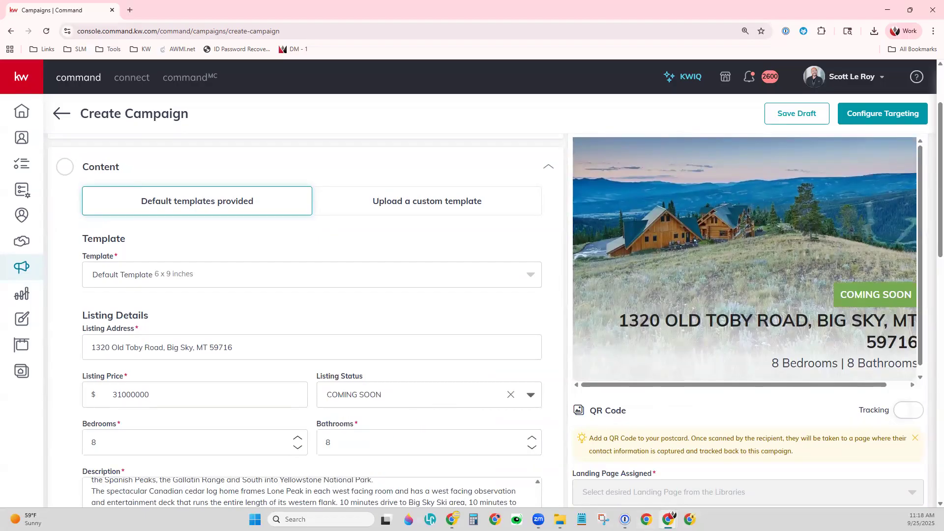
{"action": "left_click", "coordinate": [342, 397]}
{"action": "left_click", "coordinate": [351, 425]}
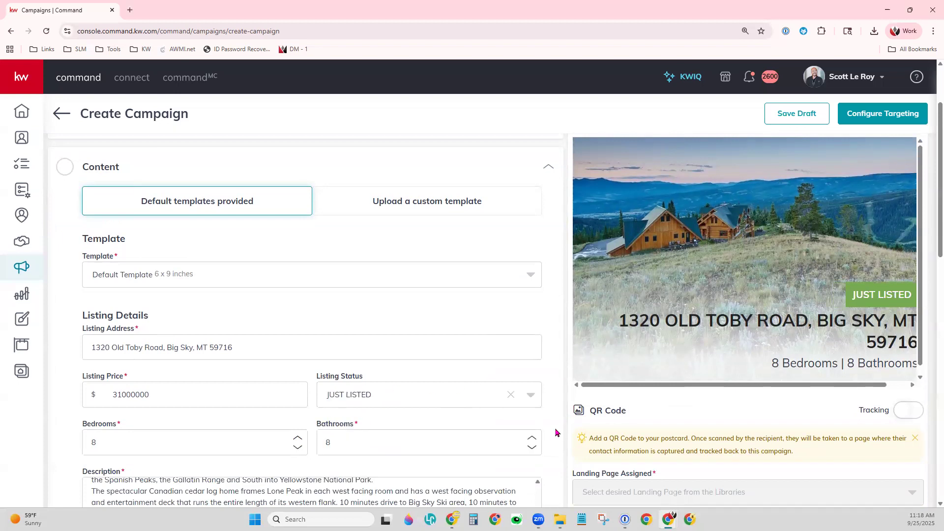
{"action": "scroll", "coordinate": [555, 433], "scroll_direction": "down", "scroll_amount": 2}
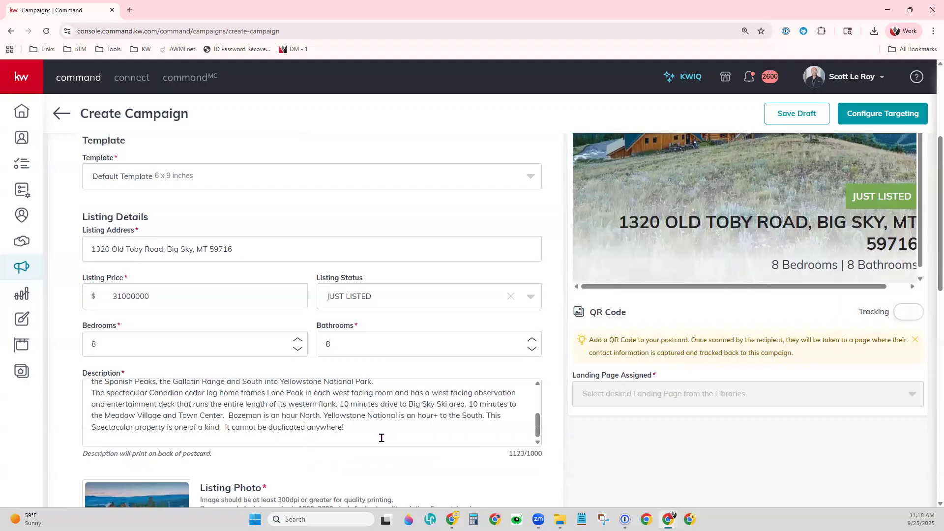
{"action": "scroll", "coordinate": [791, 373], "scroll_direction": "up", "scroll_amount": 3}
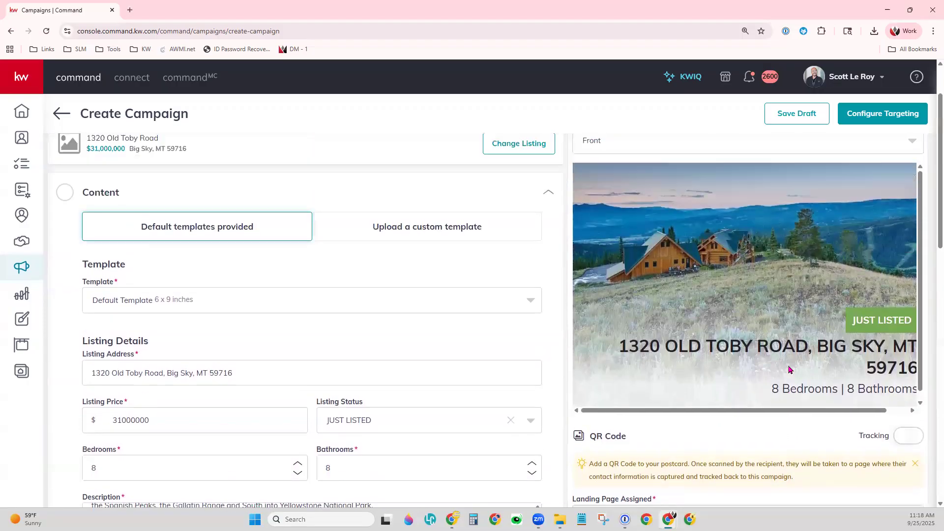
- Switch the postcard preview to show the Back side
{"action": "left_click", "coordinate": [666, 159]}
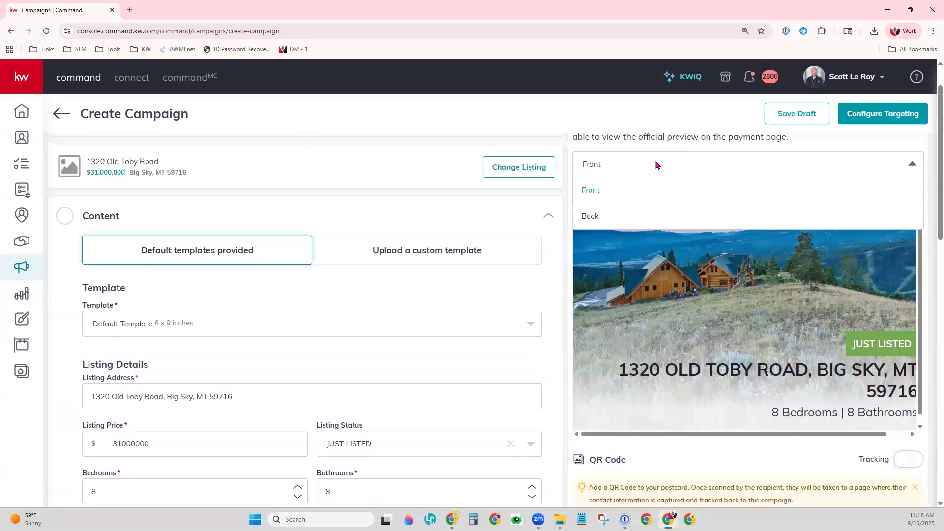
{"action": "left_click", "coordinate": [592, 217]}
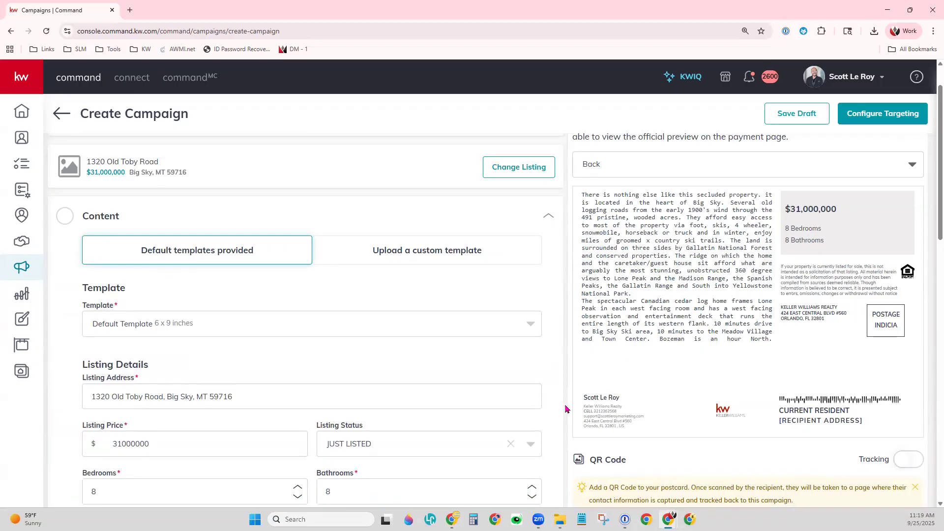
{"action": "scroll", "coordinate": [563, 408], "scroll_direction": "down", "scroll_amount": 2}
{"action": "scroll", "coordinate": [396, 445], "scroll_direction": "down", "scroll_amount": 2}
{"action": "scroll", "coordinate": [396, 445], "scroll_direction": "down", "scroll_amount": 1}
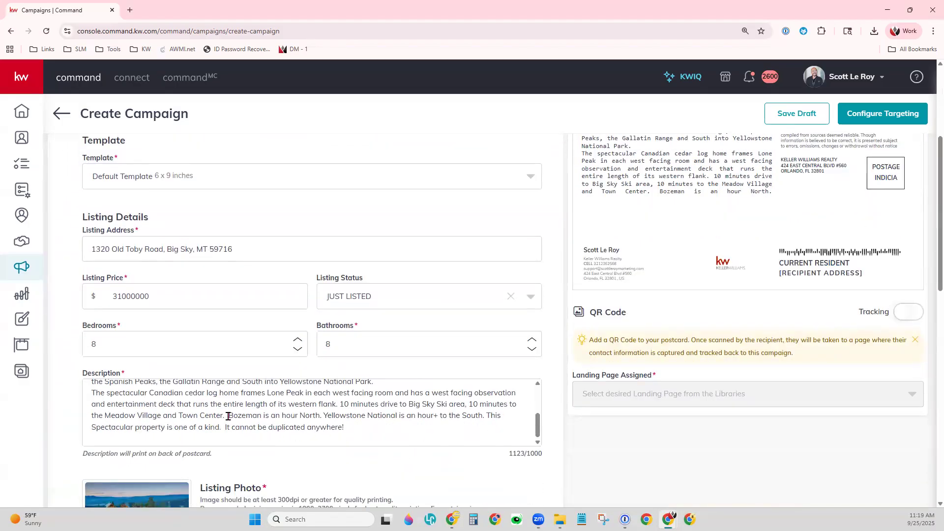
- Delete the description's final sentences from 'Bozeman' onward, leaving 971/1000 characters
{"action": "left_click_drag", "start_coordinate": [229, 415], "coordinate": [356, 444]}
{"action": "key", "text": "BackSpace"}
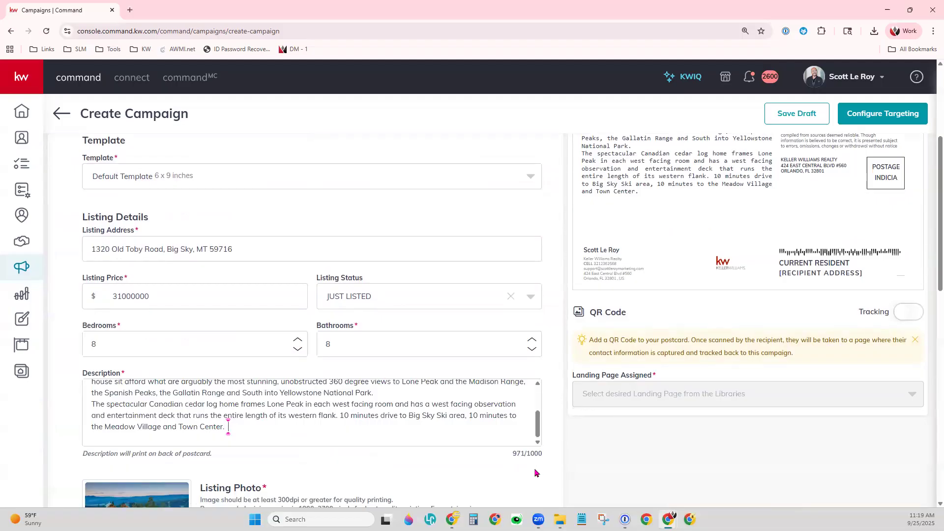
{"action": "scroll", "coordinate": [677, 464], "scroll_direction": "up", "scroll_amount": 2}
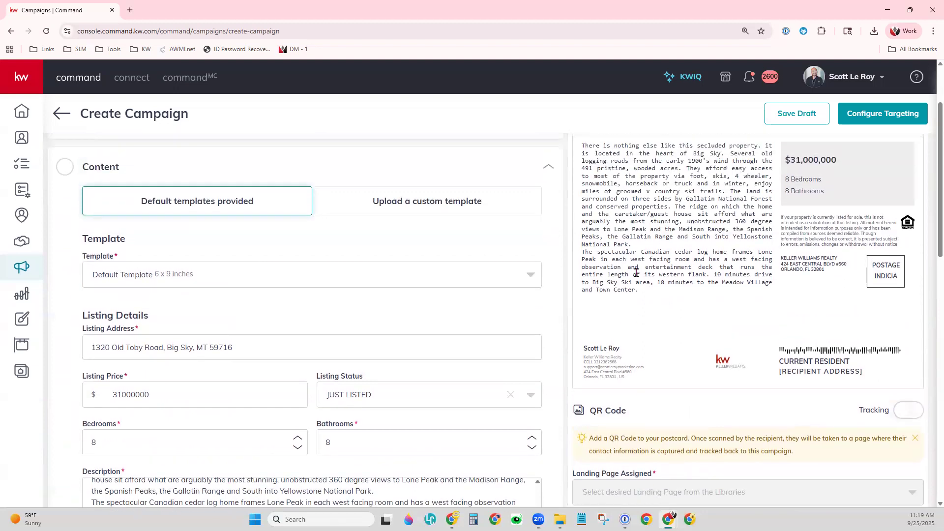
{"action": "scroll", "coordinate": [746, 310], "scroll_direction": "up", "scroll_amount": 1}
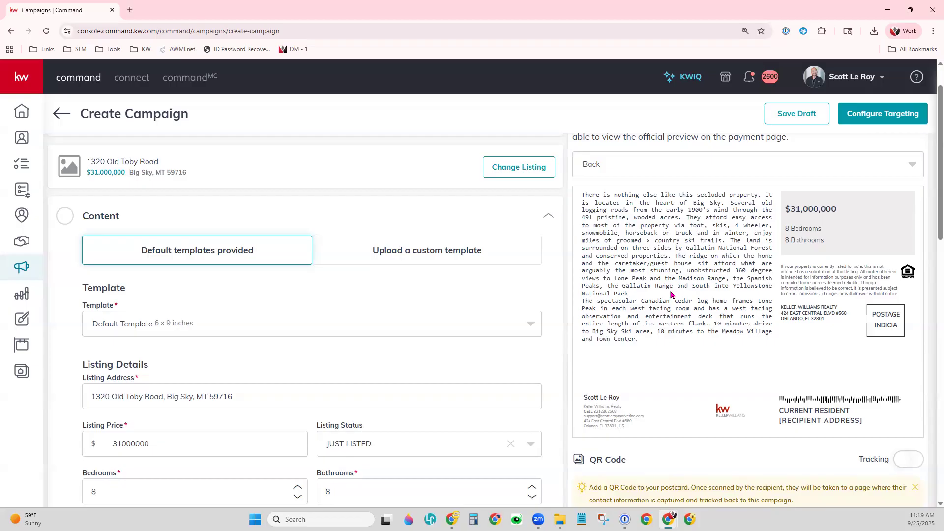
{"action": "scroll", "coordinate": [550, 428], "scroll_direction": "down", "scroll_amount": 4}
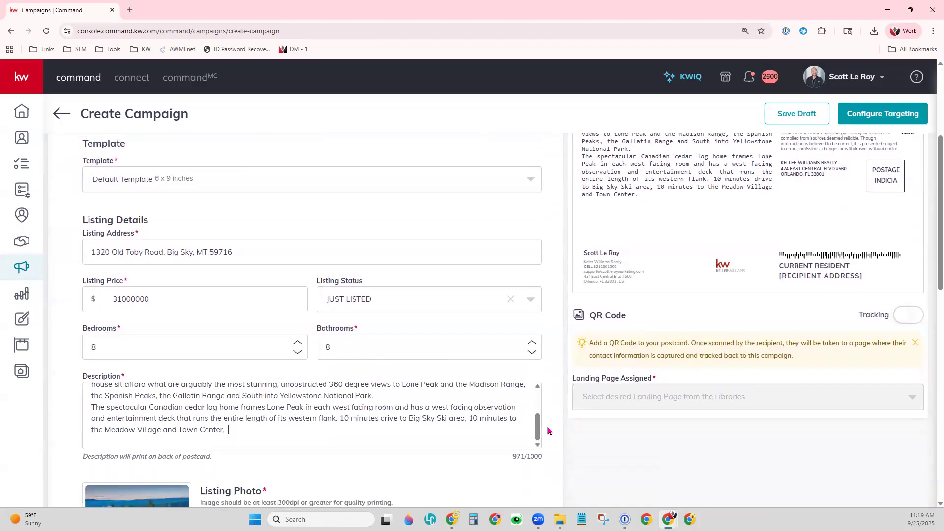
{"action": "scroll", "coordinate": [549, 431], "scroll_direction": "down", "scroll_amount": 6}
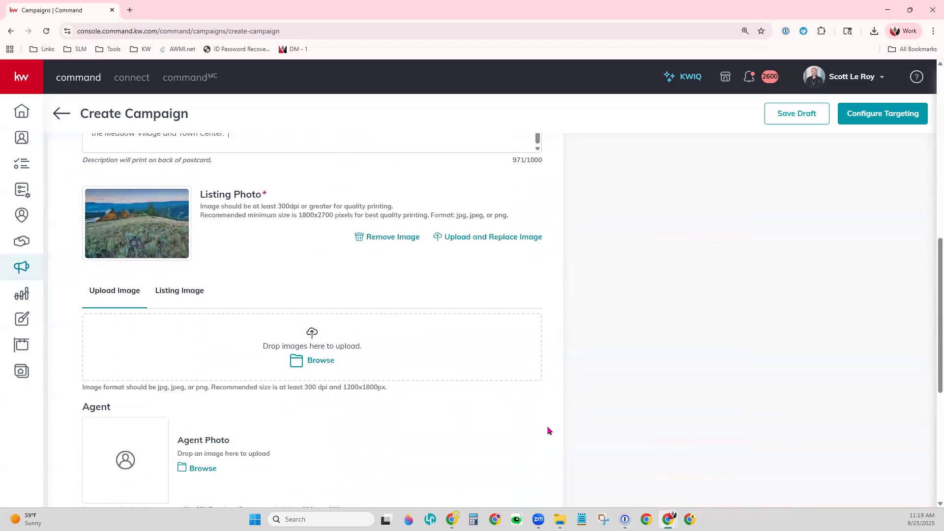
- Upload the agent headshot file as the Agent Photo
{"action": "scroll", "coordinate": [549, 430], "scroll_direction": "down", "scroll_amount": 3}
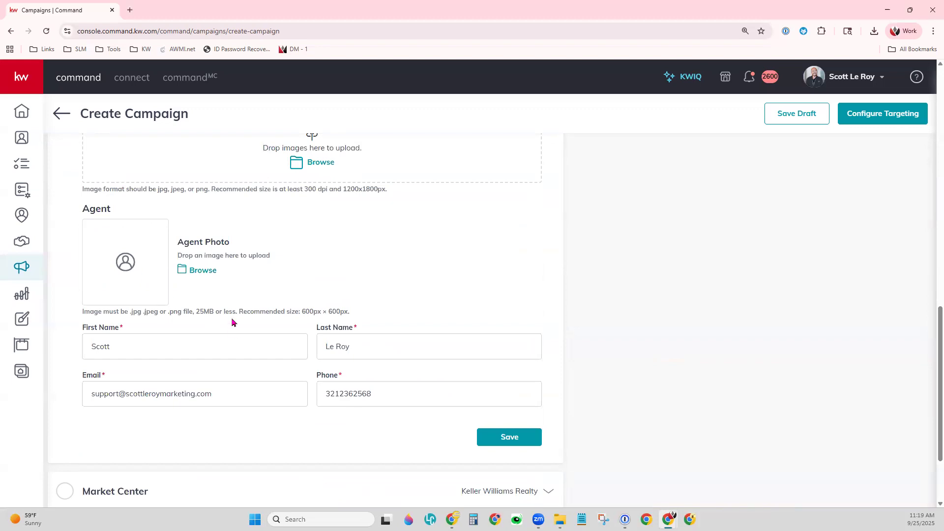
{"action": "left_click", "coordinate": [192, 270]}
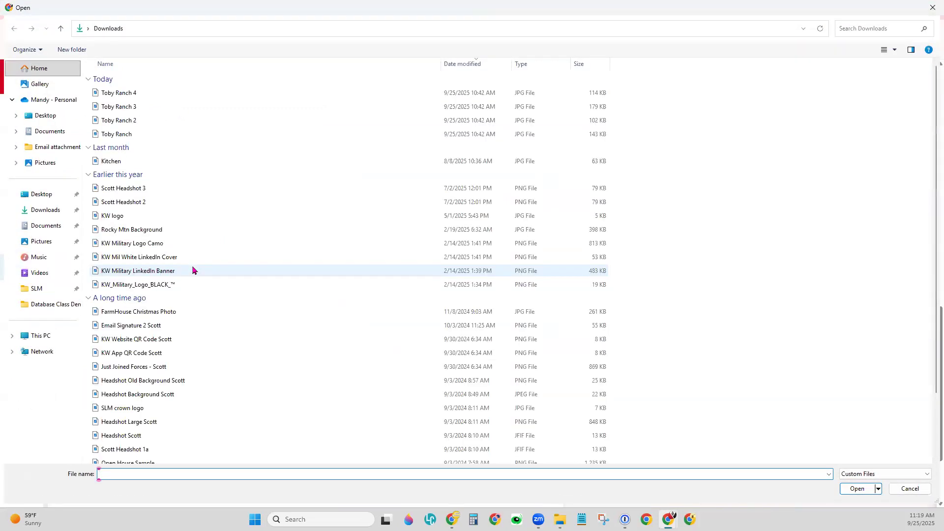
{"action": "scroll", "coordinate": [214, 418], "scroll_direction": "down", "scroll_amount": 2}
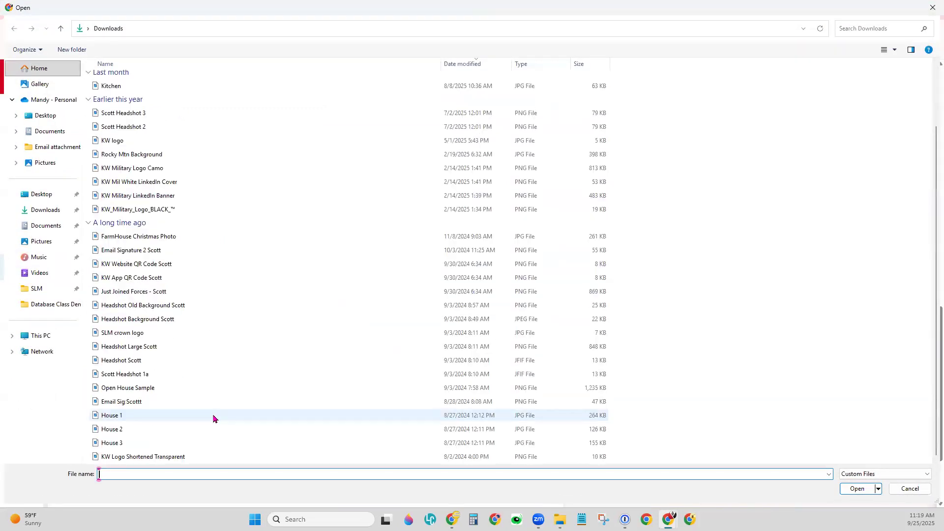
{"action": "left_click", "coordinate": [163, 365]}
{"action": "double_click", "coordinate": [163, 365]}
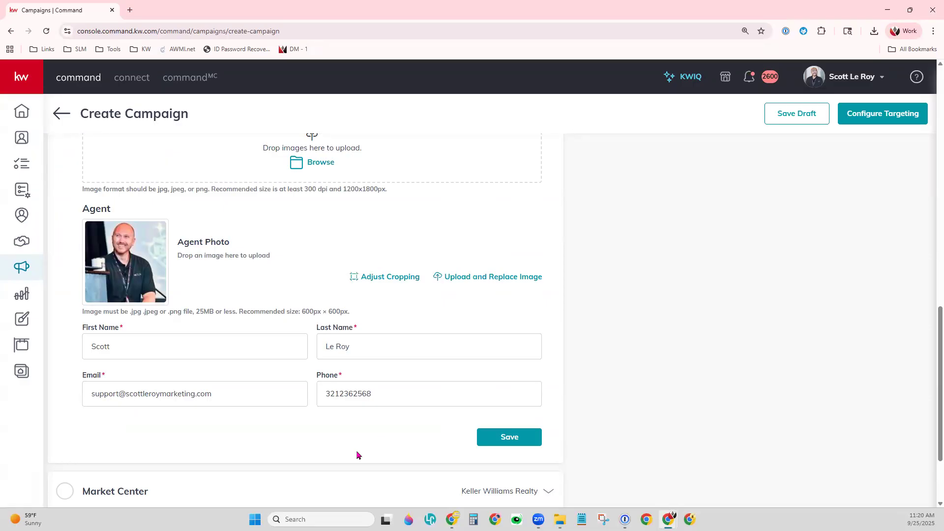
- Reformat the agent phone number and save Content, accepting the low-resolution headshot
{"action": "left_click", "coordinate": [399, 393]}
{"action": "key", "text": "space"}
{"action": "left_click", "coordinate": [499, 441]}
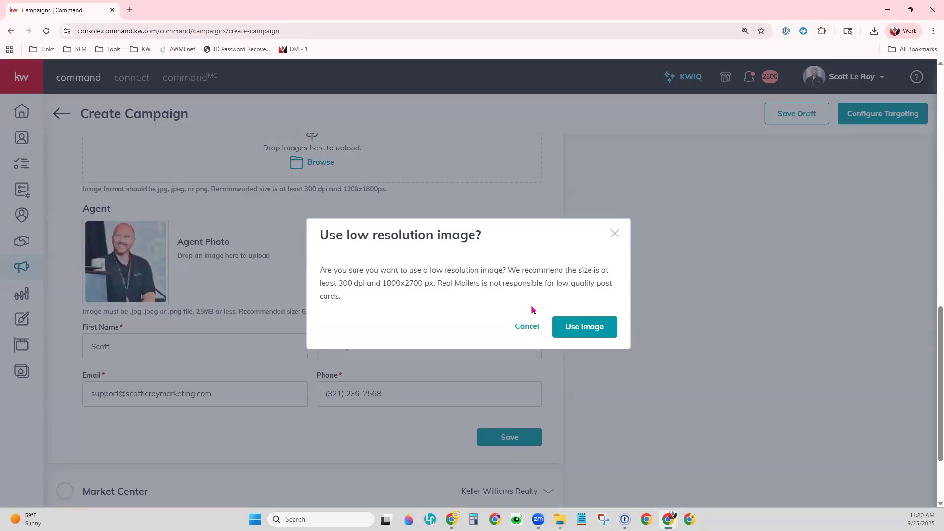
{"action": "left_click", "coordinate": [596, 329]}
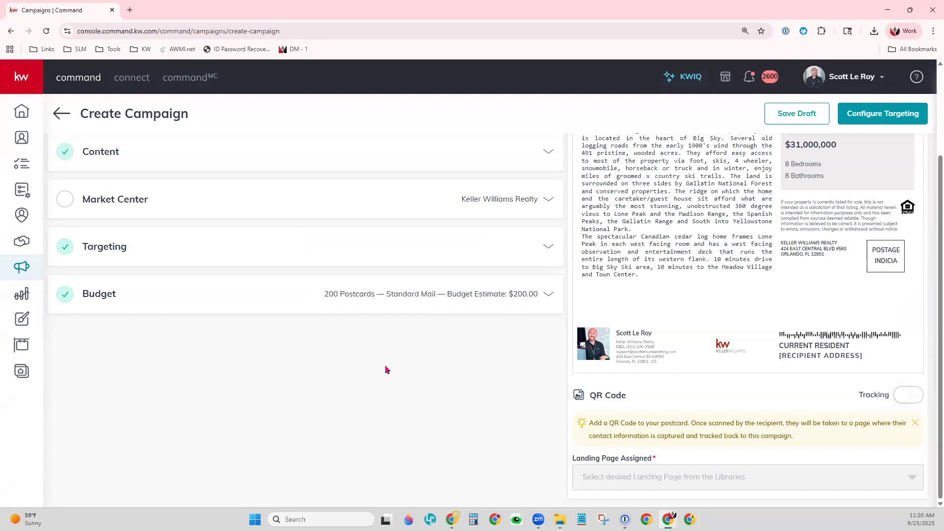
- Add zip code 32789 to the Market Center address and confirm it as entered
{"action": "scroll", "coordinate": [385, 370], "scroll_direction": "up", "scroll_amount": 3}
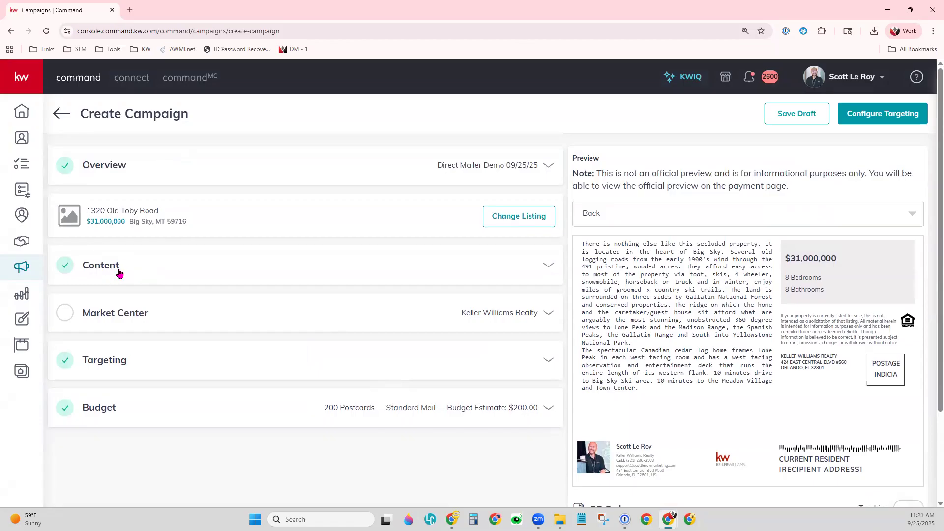
{"action": "left_click", "coordinate": [110, 316]}
{"action": "scroll", "coordinate": [487, 433], "scroll_direction": "down", "scroll_amount": 2}
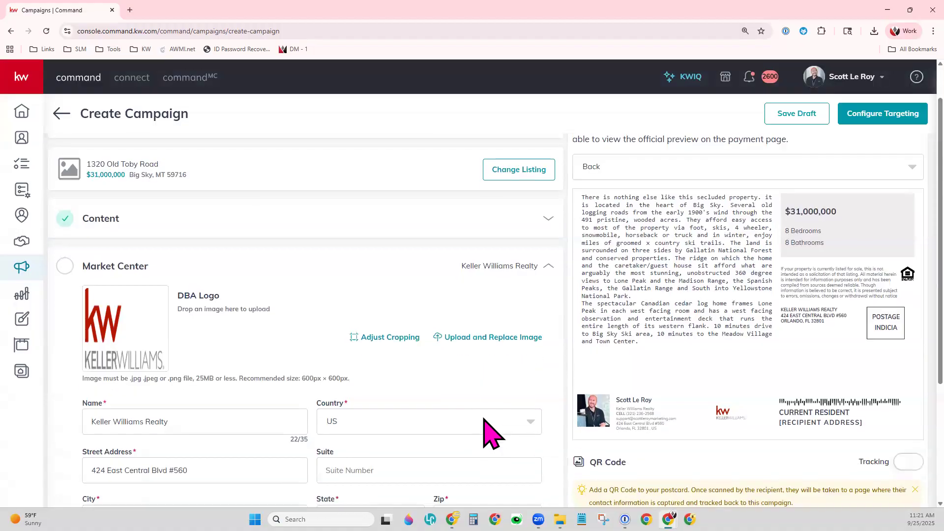
{"action": "scroll", "coordinate": [489, 430], "scroll_direction": "down", "scroll_amount": 1}
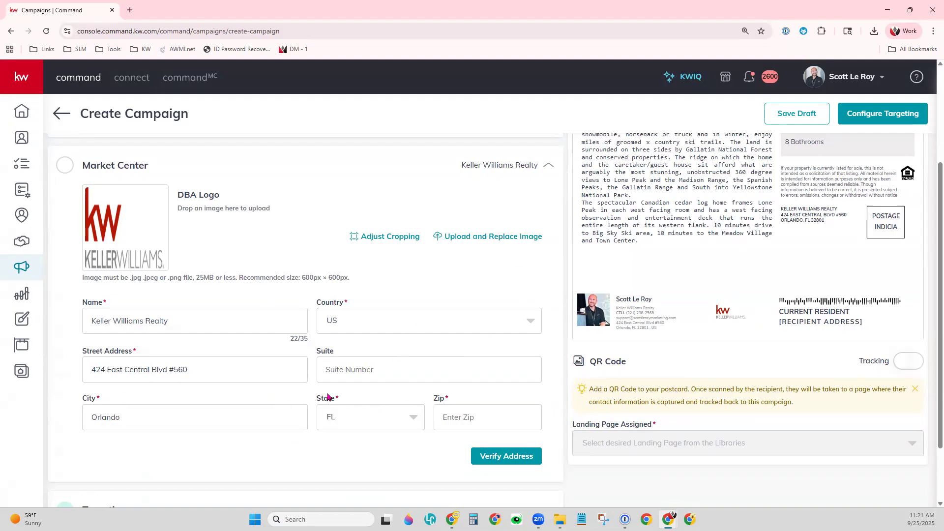
{"action": "left_click", "coordinate": [483, 420]}
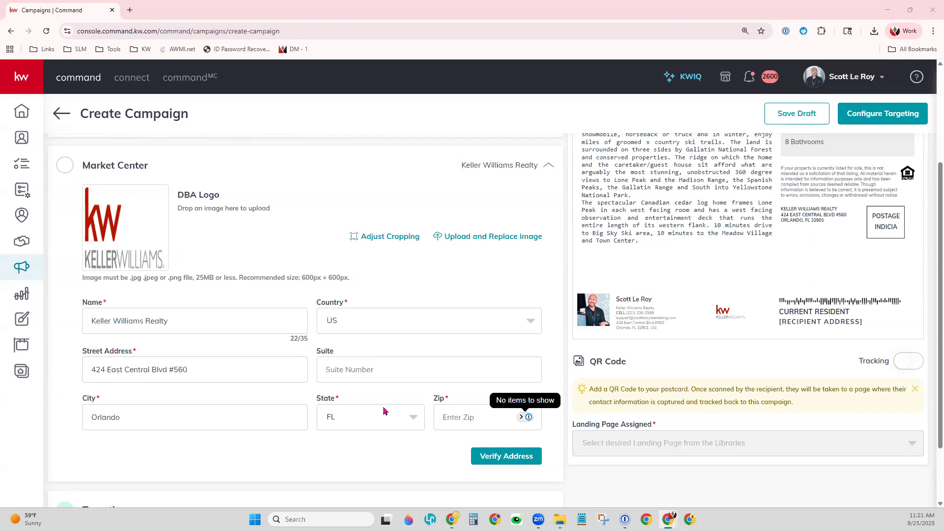
{"action": "left_click", "coordinate": [487, 417]}
{"action": "type", "text": "32789"}
{"action": "left_click", "coordinate": [508, 453]}
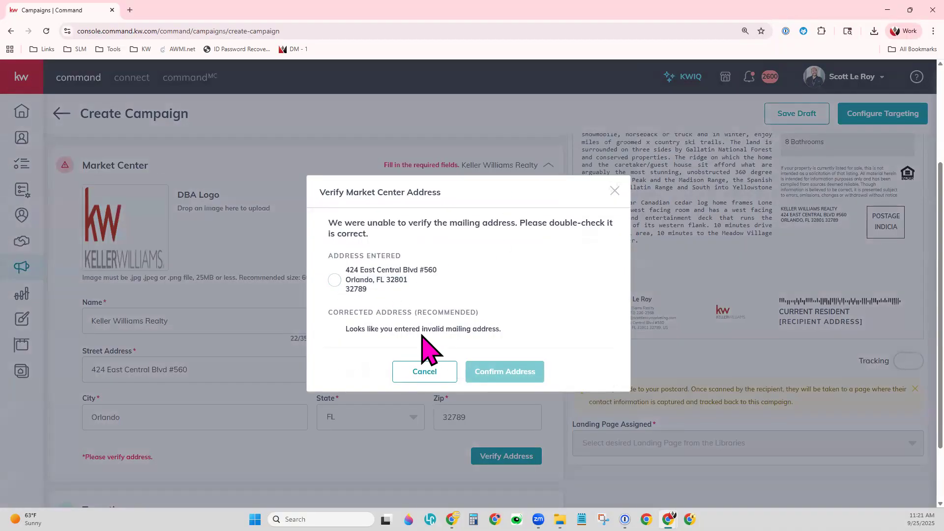
{"action": "left_click", "coordinate": [334, 280]}
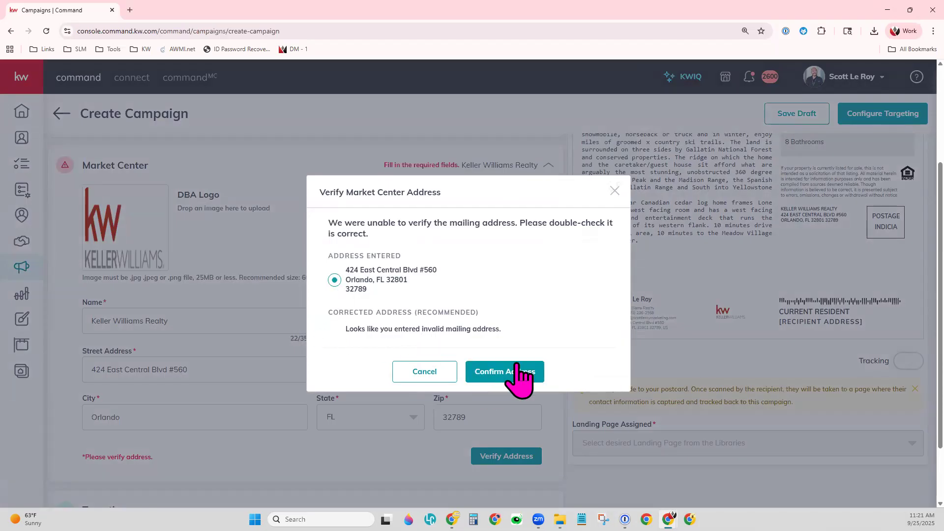
{"action": "left_click", "coordinate": [518, 372]}
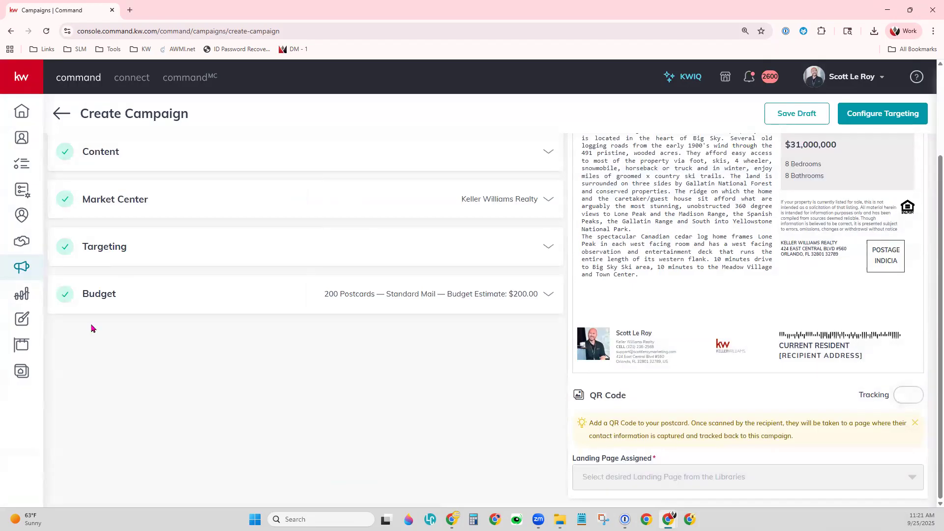
{"action": "left_click", "coordinate": [548, 248]}
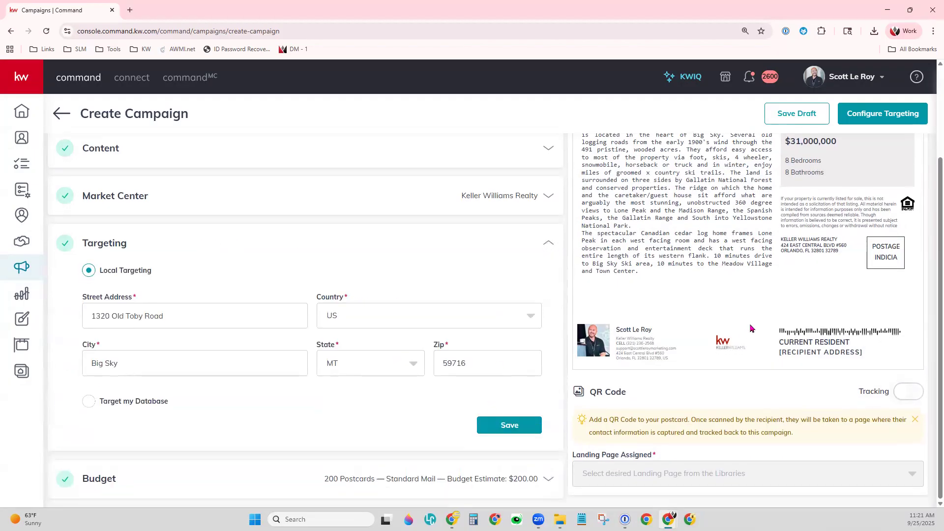
{"action": "scroll", "coordinate": [750, 328], "scroll_direction": "up", "scroll_amount": 1}
{"action": "left_click", "coordinate": [695, 148]}
{"action": "left_click", "coordinate": [695, 155]}
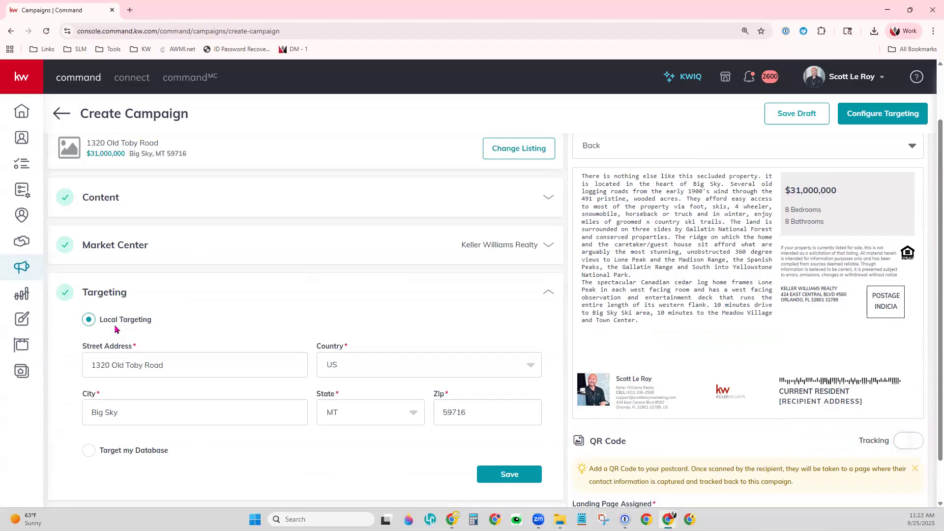
{"action": "scroll", "coordinate": [332, 437], "scroll_direction": "down", "scroll_amount": 1}
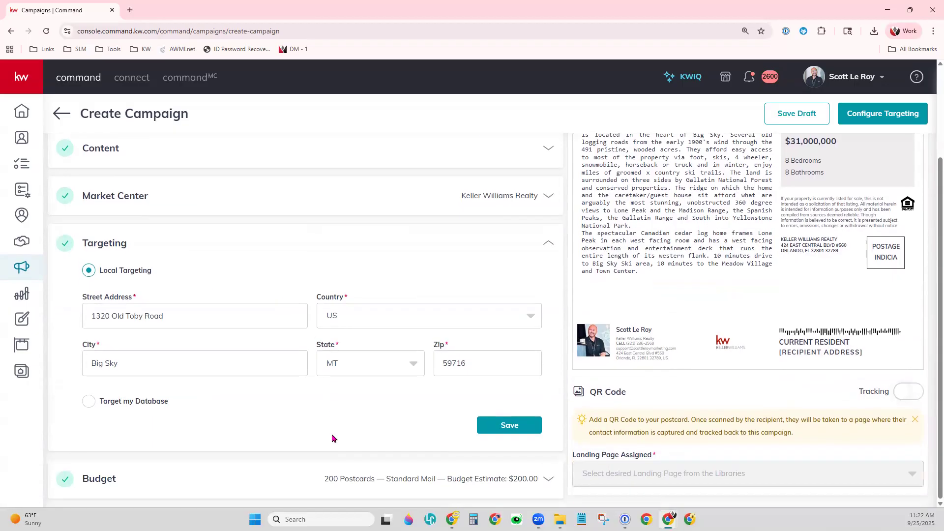
{"action": "left_click", "coordinate": [163, 318]}
{"action": "left_click", "coordinate": [250, 416]}
- Save Local Targeting and switch the budget's postage class to First Class ($1.05)
{"action": "left_click", "coordinate": [501, 427]}
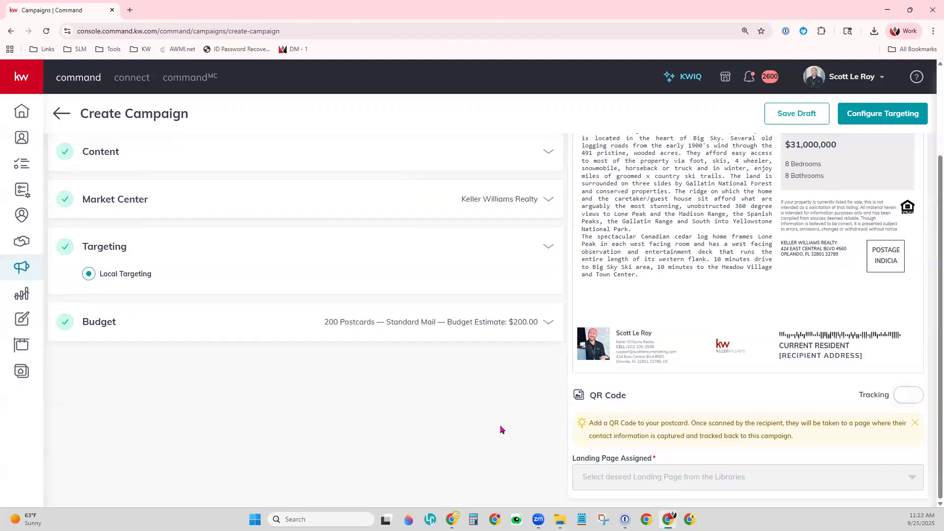
{"action": "left_click", "coordinate": [109, 297]}
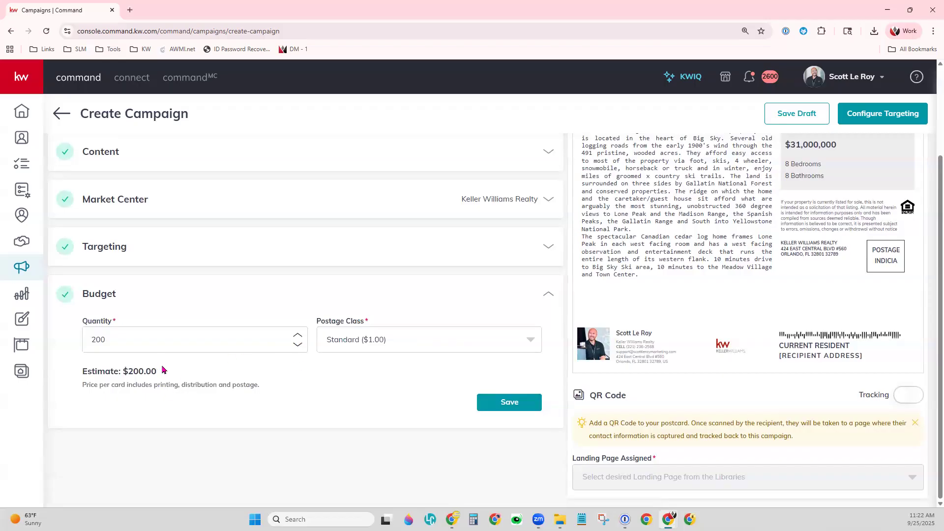
{"action": "left_click", "coordinate": [390, 346]}
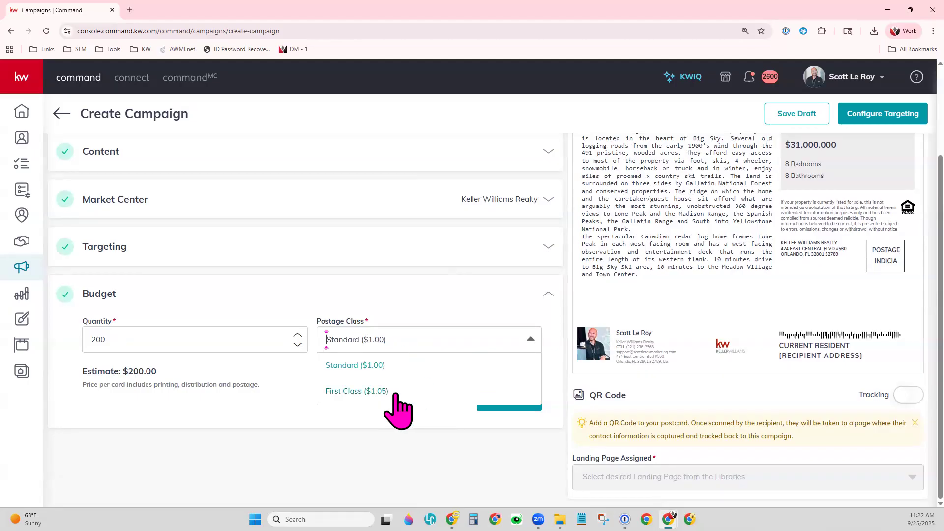
{"action": "left_click", "coordinate": [357, 391]}
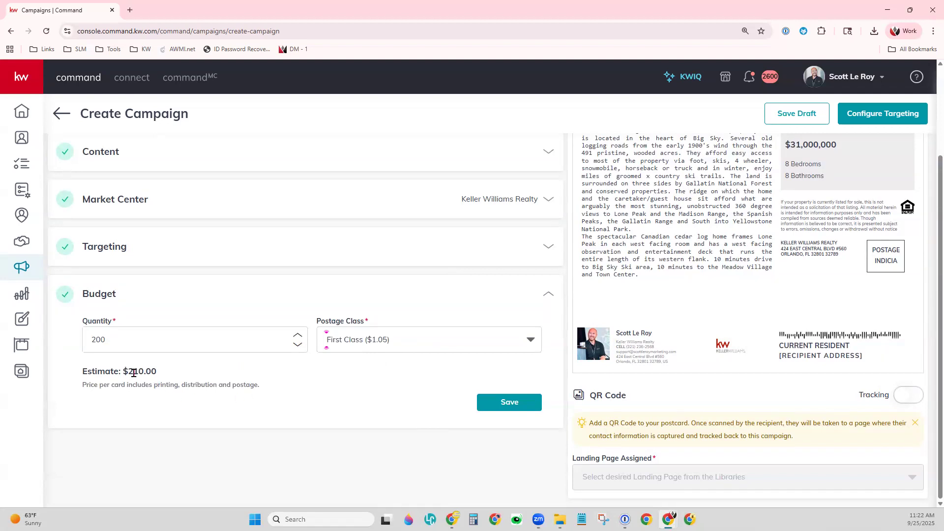
- Lower the postcard quantity to 190 and save the budget at $199.50
{"action": "left_click", "coordinate": [152, 338]}
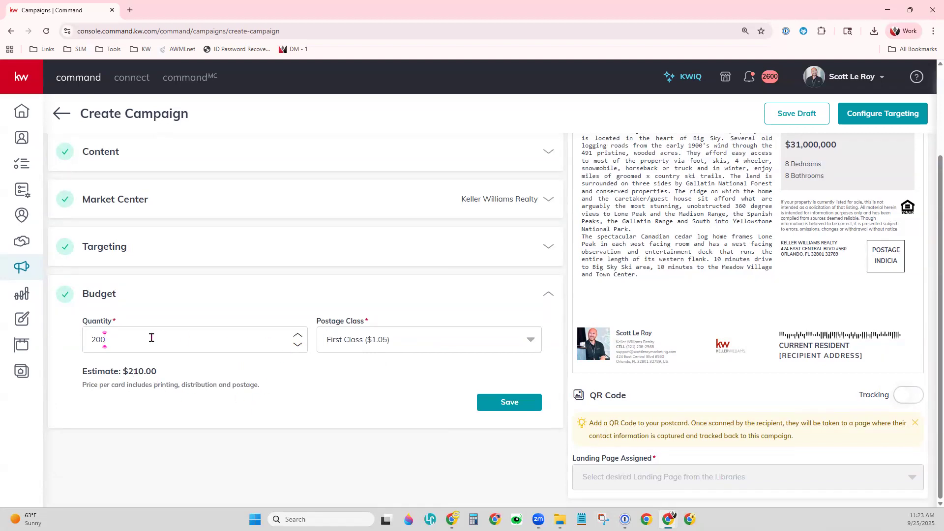
{"action": "left_click", "coordinate": [298, 345]}
{"action": "left_click", "coordinate": [298, 345]}
{"action": "left_click", "coordinate": [298, 344]}
{"action": "left_click", "coordinate": [298, 344]}
{"action": "left_click", "coordinate": [299, 345]}
{"action": "left_click", "coordinate": [502, 405]}
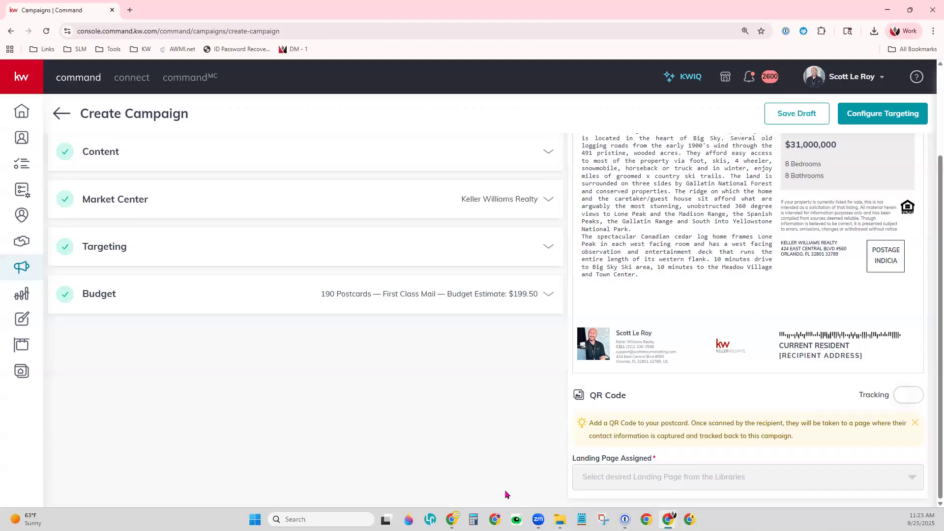
- Switch on the QR Code Tracking toggle, adding the required Landing Page Assigned field
{"action": "scroll", "coordinate": [809, 391], "scroll_direction": "up", "scroll_amount": 1}
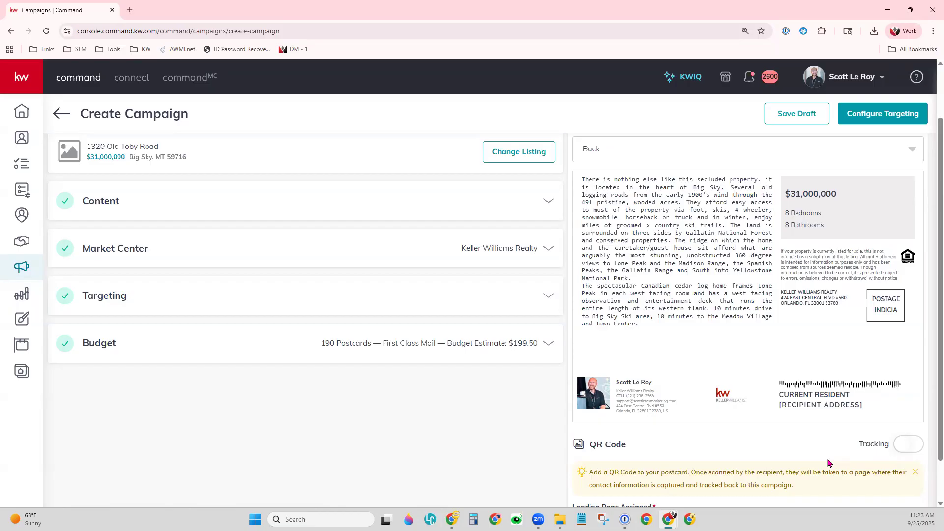
{"action": "left_click", "coordinate": [915, 445]}
{"action": "scroll", "coordinate": [899, 450], "scroll_direction": "down", "scroll_amount": 1}
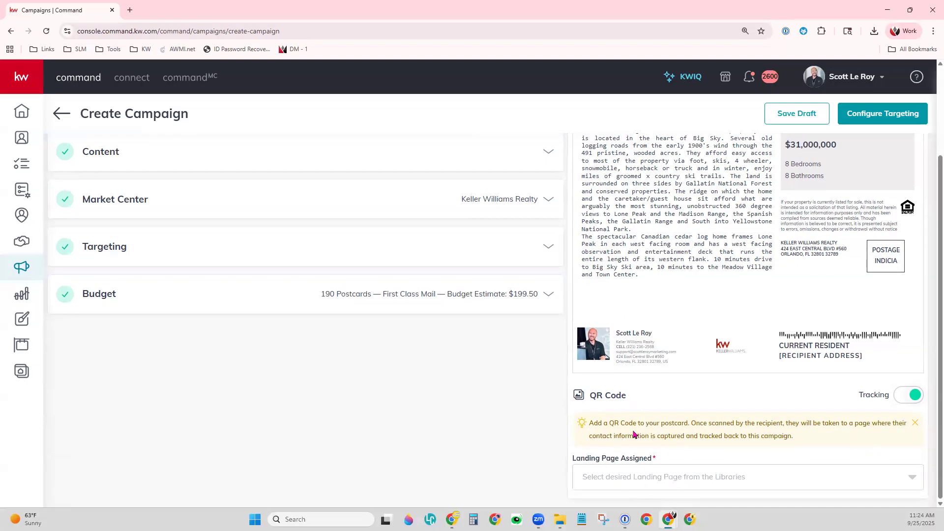
- Assign Agent Website as the QR code's landing page
{"action": "left_click", "coordinate": [633, 478]}
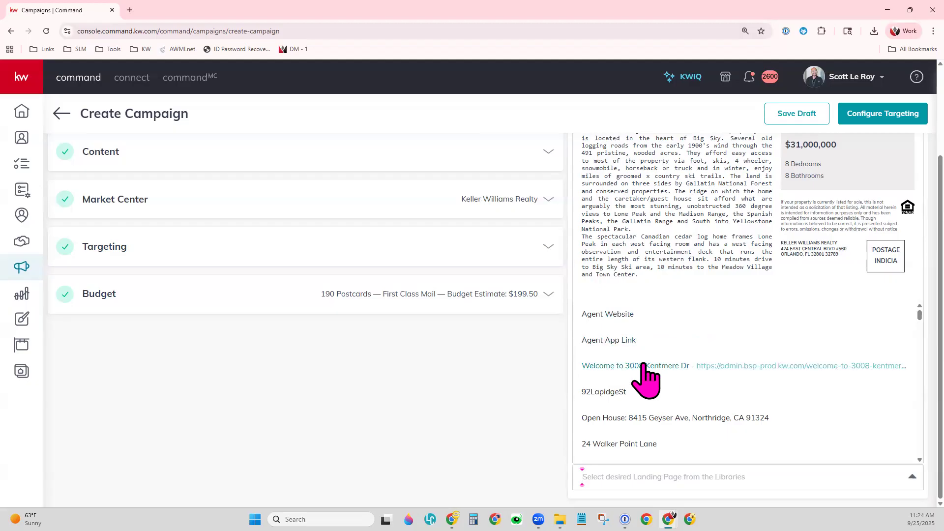
{"action": "scroll", "coordinate": [644, 378], "scroll_direction": "down", "scroll_amount": 3}
{"action": "scroll", "coordinate": [646, 379], "scroll_direction": "down", "scroll_amount": 2}
{"action": "scroll", "coordinate": [646, 378], "scroll_direction": "up", "scroll_amount": 5}
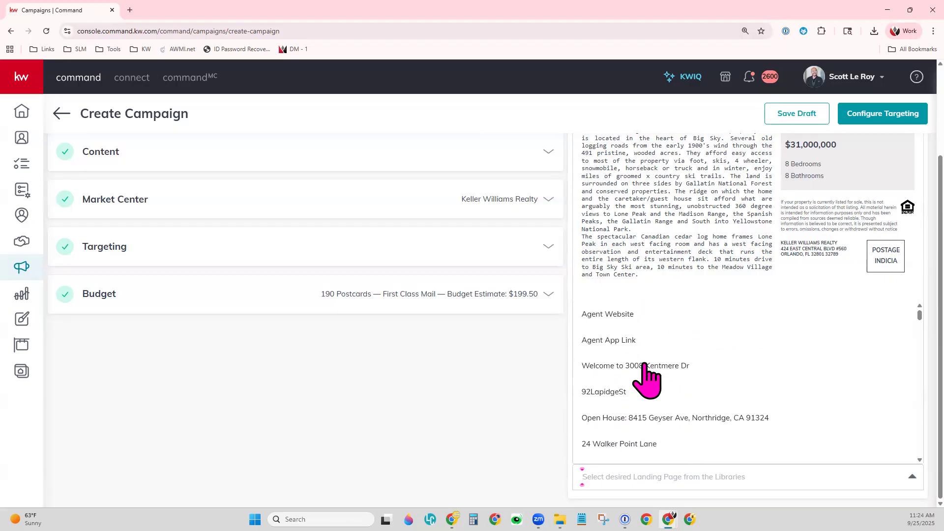
{"action": "left_click", "coordinate": [627, 315]}
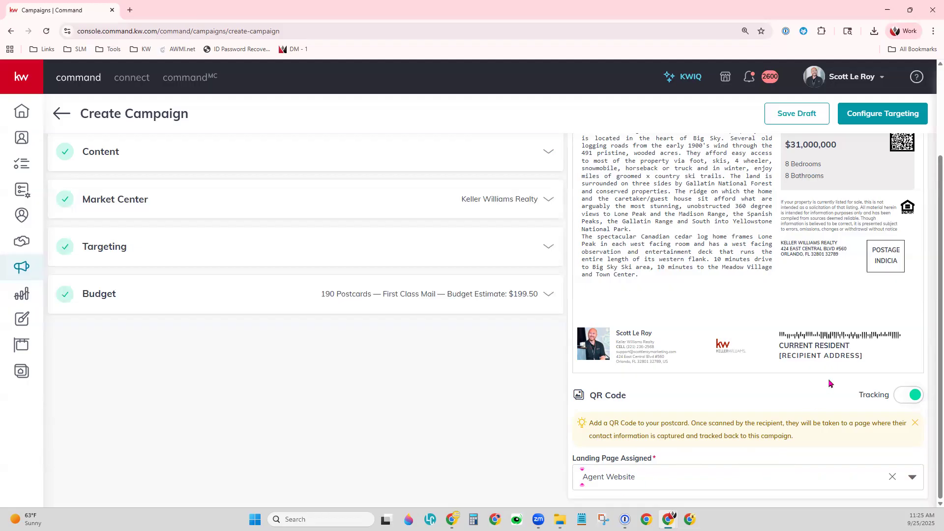
{"action": "scroll", "coordinate": [883, 355], "scroll_direction": "up", "scroll_amount": 1}
{"action": "scroll", "coordinate": [884, 355], "scroll_direction": "up", "scroll_amount": 1}
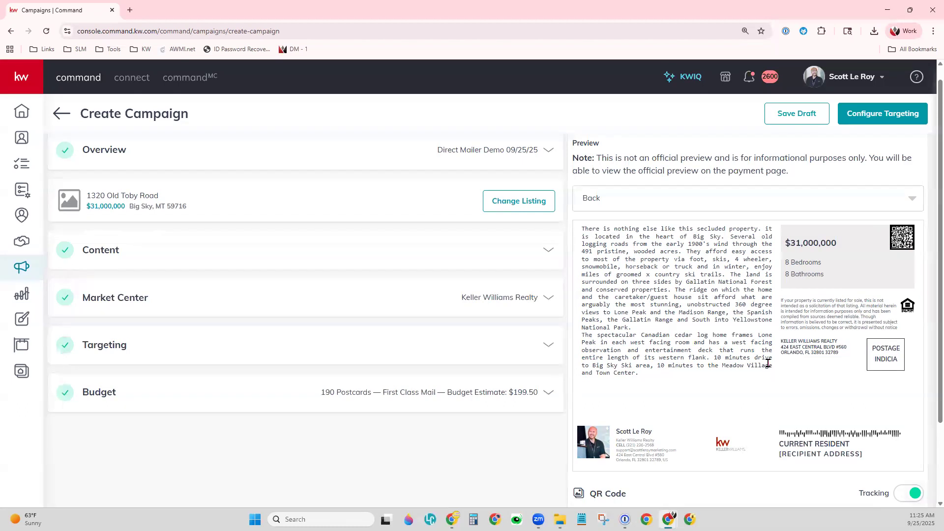
- Create the campaign through Configure Targeting and set the page zoom to 110%
{"action": "left_click", "coordinate": [884, 115]}
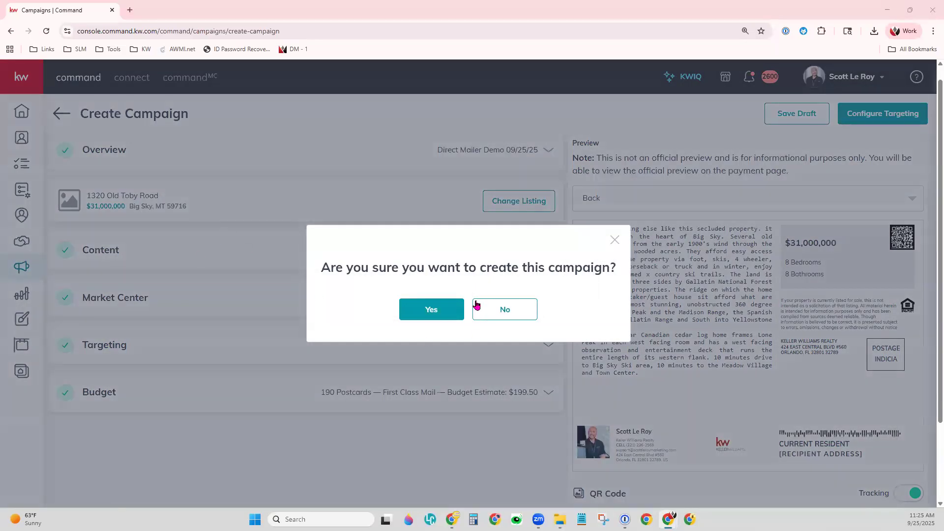
{"action": "left_click", "coordinate": [457, 317]}
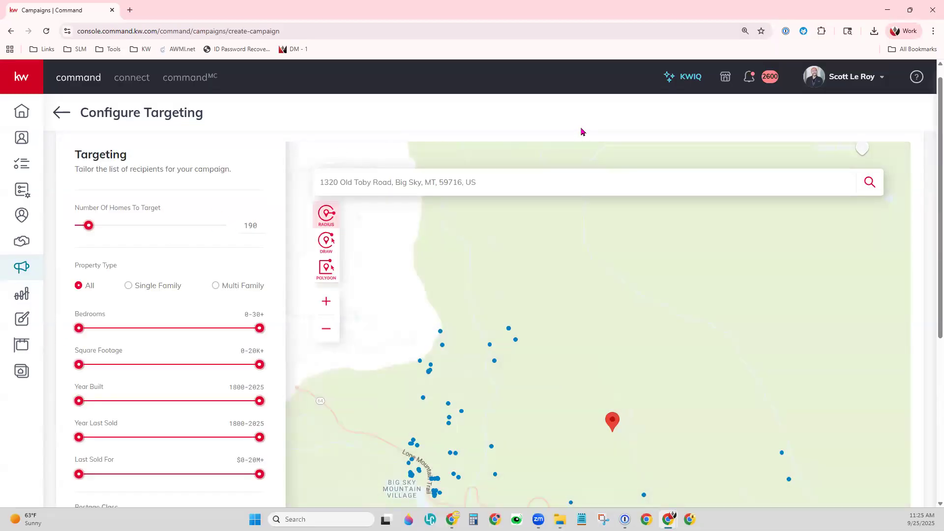
{"action": "key", "text": "ctrl+minus"}
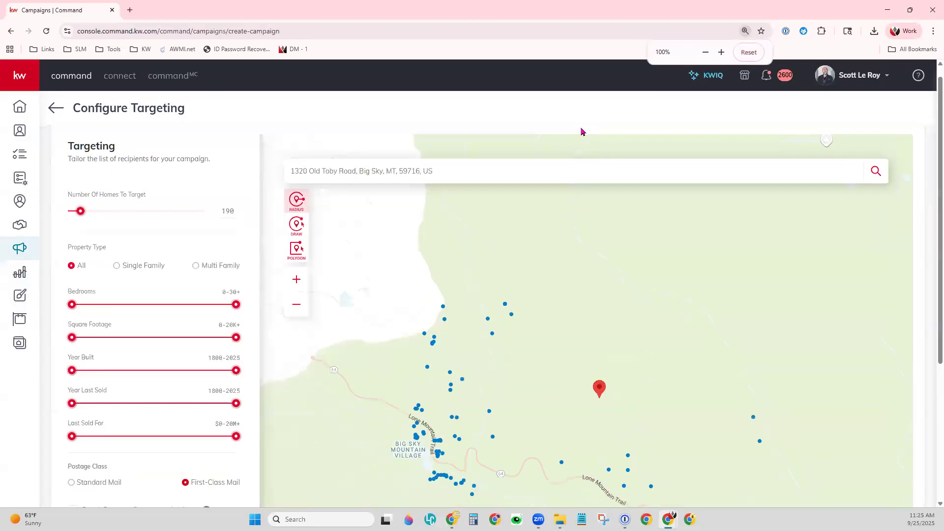
{"action": "key", "text": "ctrl+plus"}
{"action": "key", "text": "ctrl+plus"}
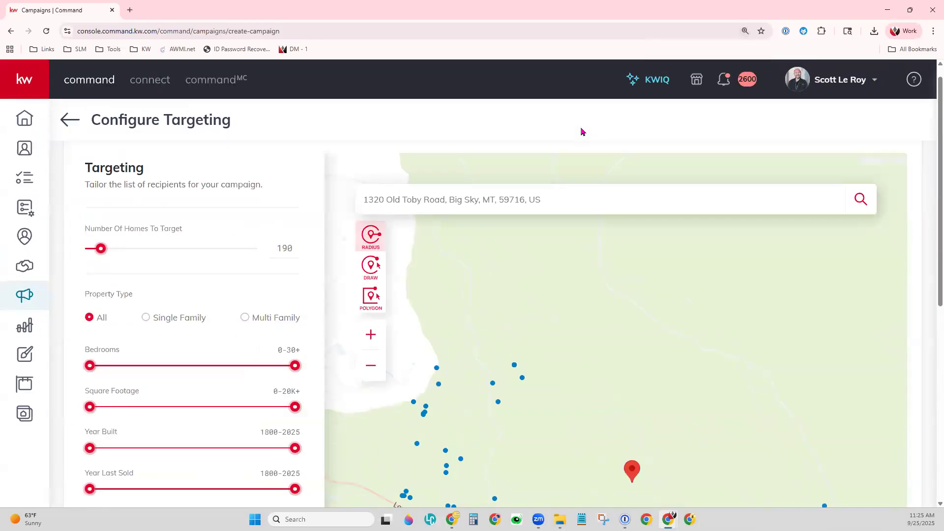
{"action": "left_click_drag", "start_coordinate": [672, 421], "coordinate": [703, 278]}
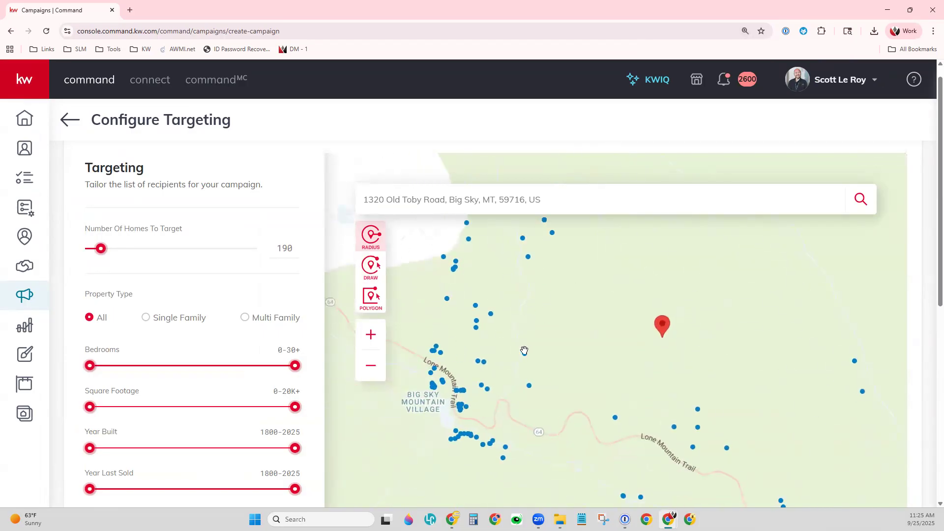
{"action": "scroll", "coordinate": [653, 336], "scroll_direction": "down", "scroll_amount": 1}
{"action": "left_click_drag", "start_coordinate": [750, 382], "coordinate": [708, 375]}
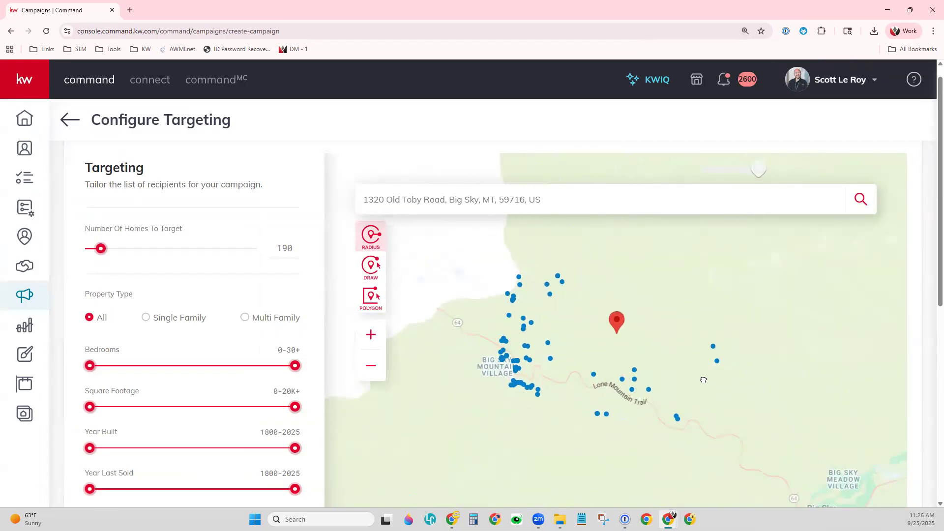
{"action": "left_click", "coordinate": [550, 291]}
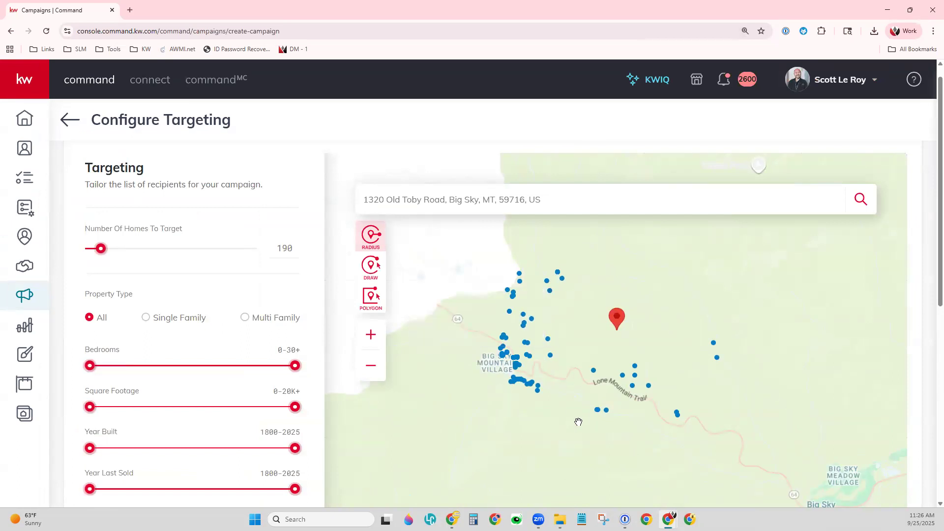
{"action": "scroll", "coordinate": [578, 421], "scroll_direction": "up", "scroll_amount": 1}
{"action": "left_click_drag", "start_coordinate": [537, 353], "coordinate": [546, 390]}
{"action": "mouse_move", "coordinate": [478, 378]}
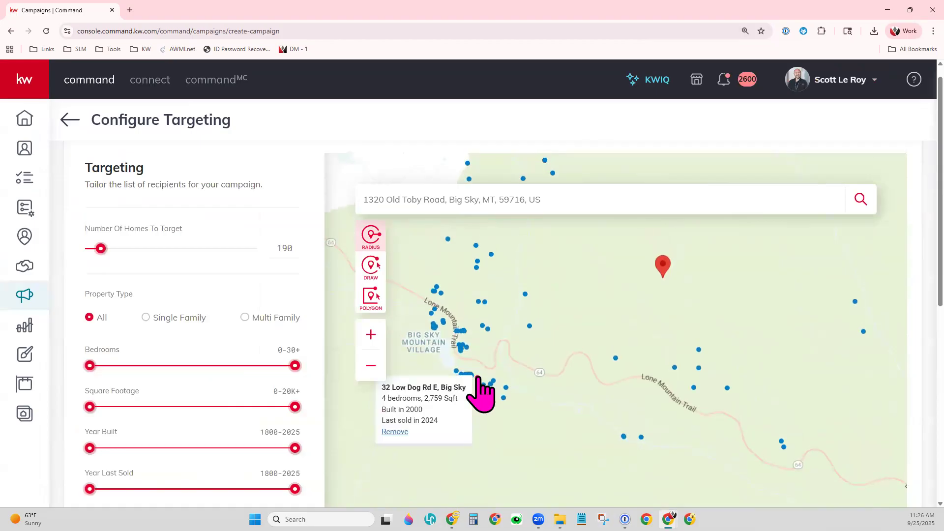
{"action": "scroll", "coordinate": [478, 378], "scroll_direction": "up", "scroll_amount": 1}
{"action": "scroll", "coordinate": [576, 372], "scroll_direction": "up", "scroll_amount": 1}
{"action": "left_click_drag", "start_coordinate": [473, 343], "coordinate": [617, 378]}
{"action": "scroll", "coordinate": [552, 406], "scroll_direction": "up", "scroll_amount": 1}
{"action": "left_click_drag", "start_coordinate": [483, 358], "coordinate": [578, 330]}
{"action": "scroll", "coordinate": [569, 354], "scroll_direction": "up", "scroll_amount": 1}
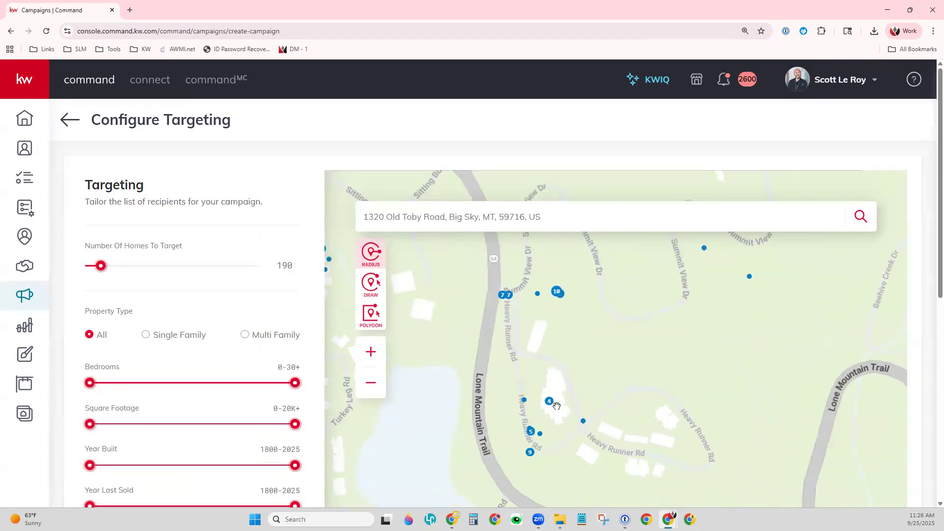
{"action": "left_click", "coordinate": [583, 420]}
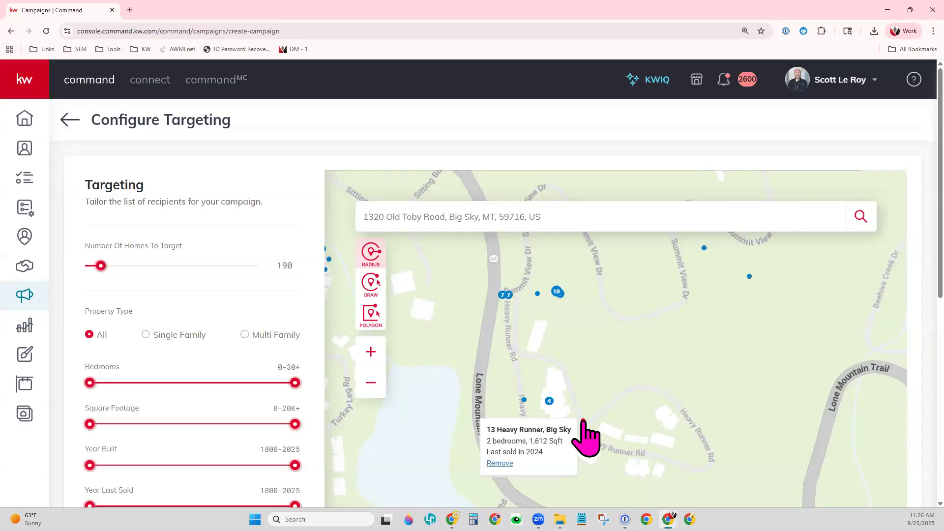
{"action": "left_click", "coordinate": [550, 401]}
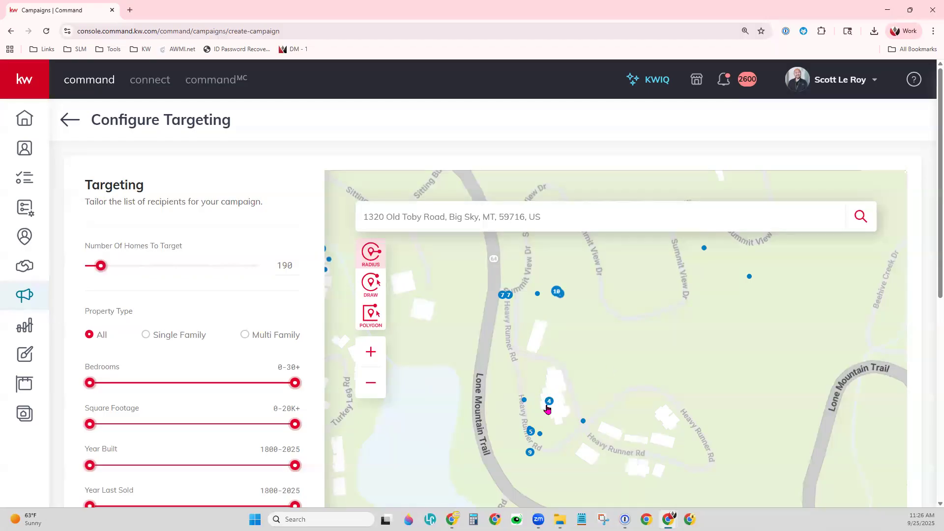
{"action": "mouse_move", "coordinate": [547, 408]}
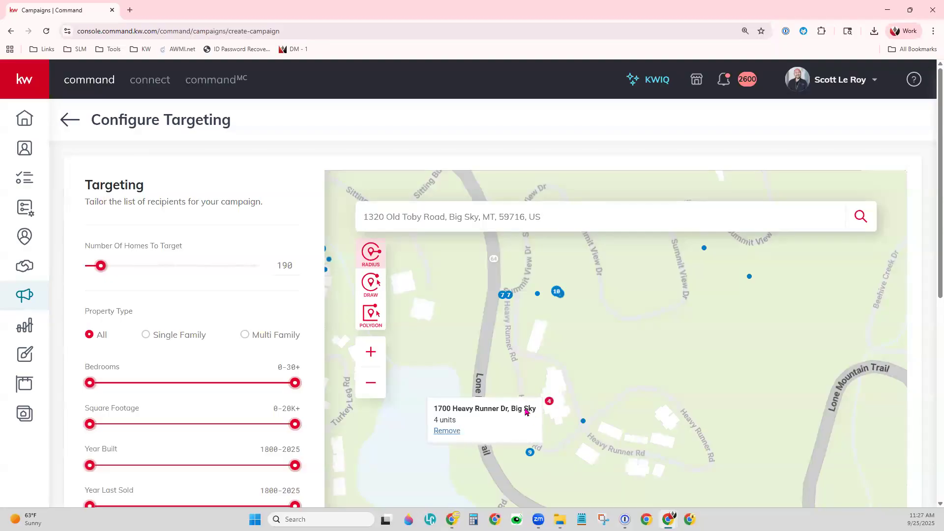
{"action": "left_click", "coordinate": [451, 431]}
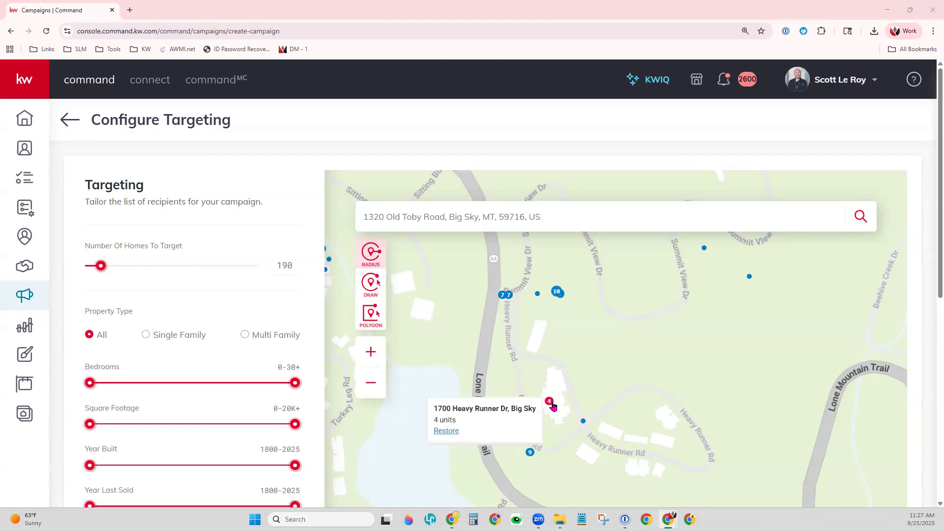
{"action": "left_click", "coordinate": [454, 434]}
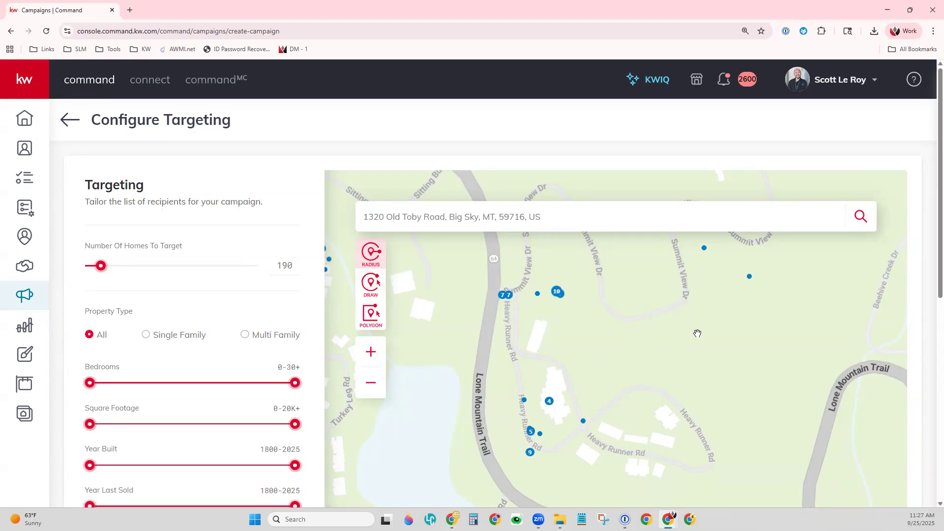
- Zoom the map out and raise Number Of Homes To Target from 190 to 1500
{"action": "scroll", "coordinate": [695, 331], "scroll_direction": "down", "scroll_amount": 3}
{"action": "scroll", "coordinate": [739, 367], "scroll_direction": "down", "scroll_amount": 2}
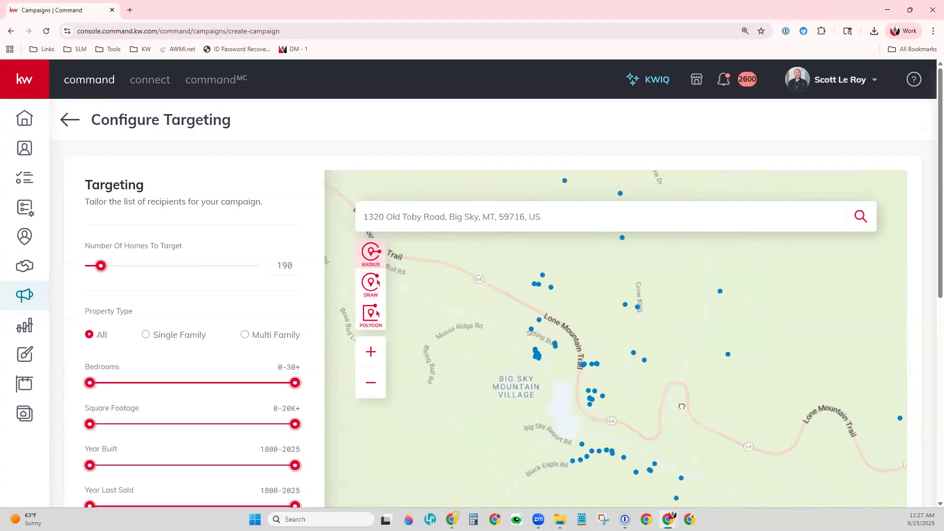
{"action": "left_click_drag", "start_coordinate": [669, 392], "coordinate": [649, 395]}
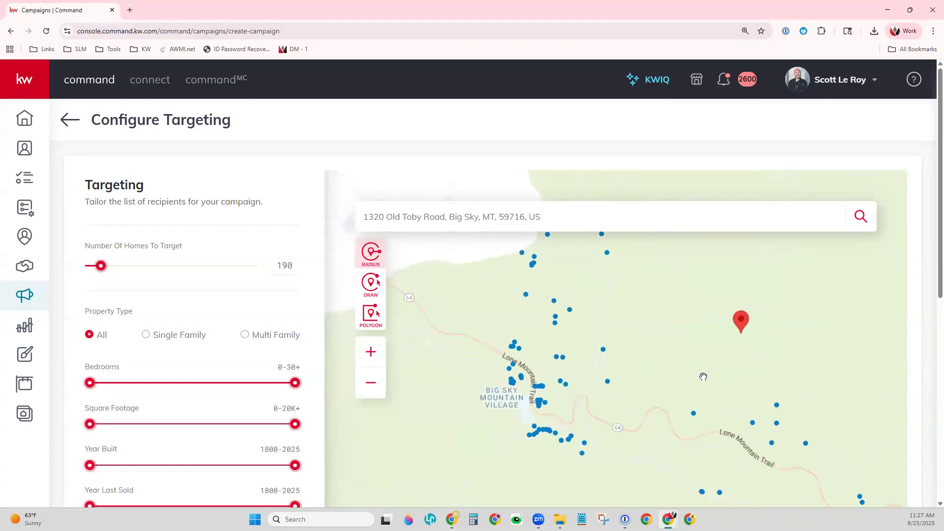
{"action": "scroll", "coordinate": [707, 376], "scroll_direction": "down", "scroll_amount": 2}
{"action": "scroll", "coordinate": [731, 382], "scroll_direction": "up", "scroll_amount": 1}
{"action": "left_click_drag", "start_coordinate": [776, 395], "coordinate": [687, 404]}
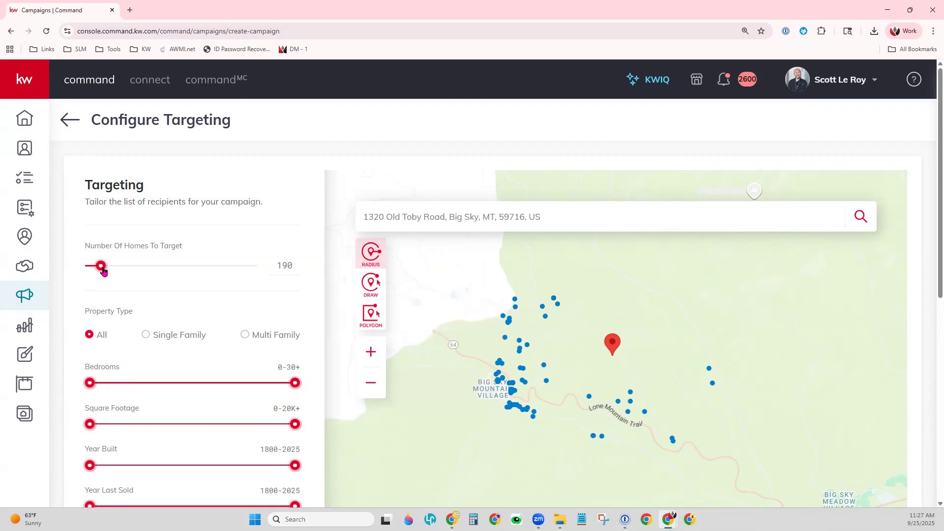
{"action": "left_click_drag", "start_coordinate": [103, 271], "coordinate": [175, 268]}
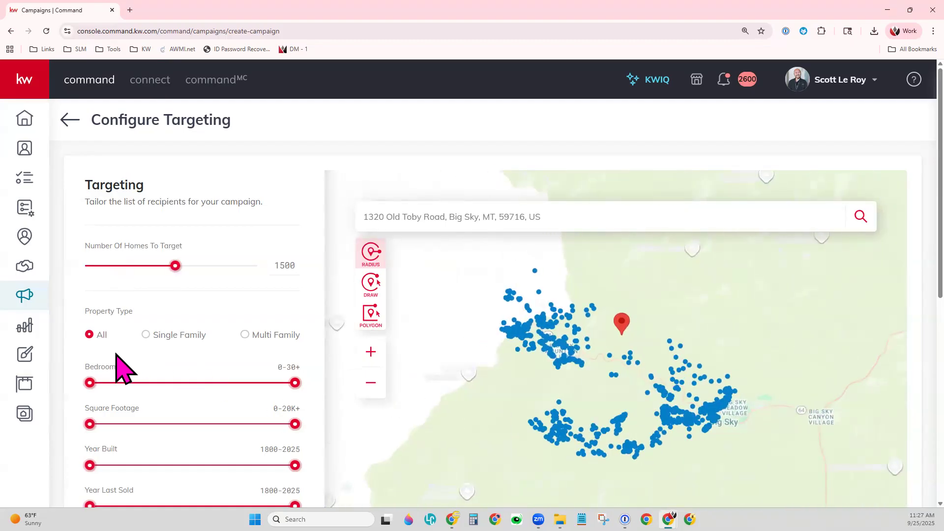
- Limit targeting to single-family homes and pan the map to centre the target dots
{"action": "left_click", "coordinate": [145, 336]}
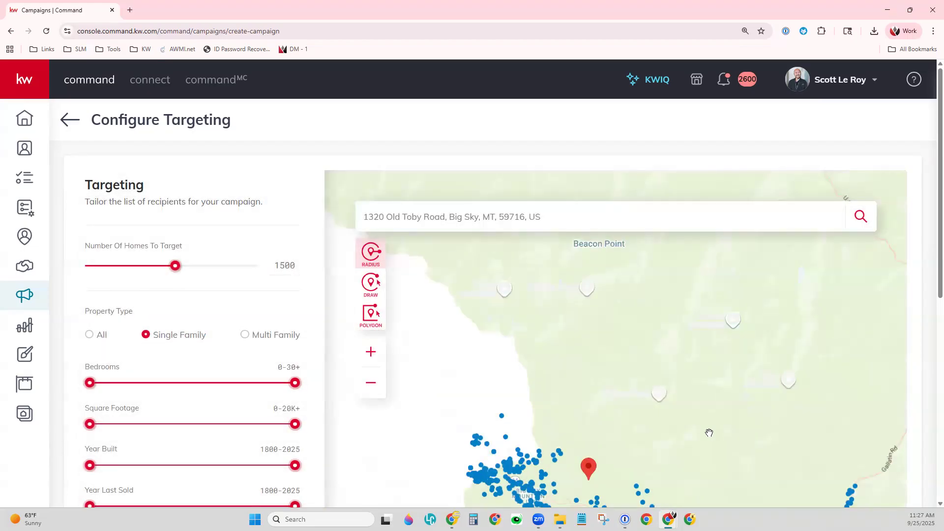
{"action": "scroll", "coordinate": [707, 429], "scroll_direction": "down", "scroll_amount": 1}
{"action": "left_click_drag", "start_coordinate": [704, 426], "coordinate": [646, 279]}
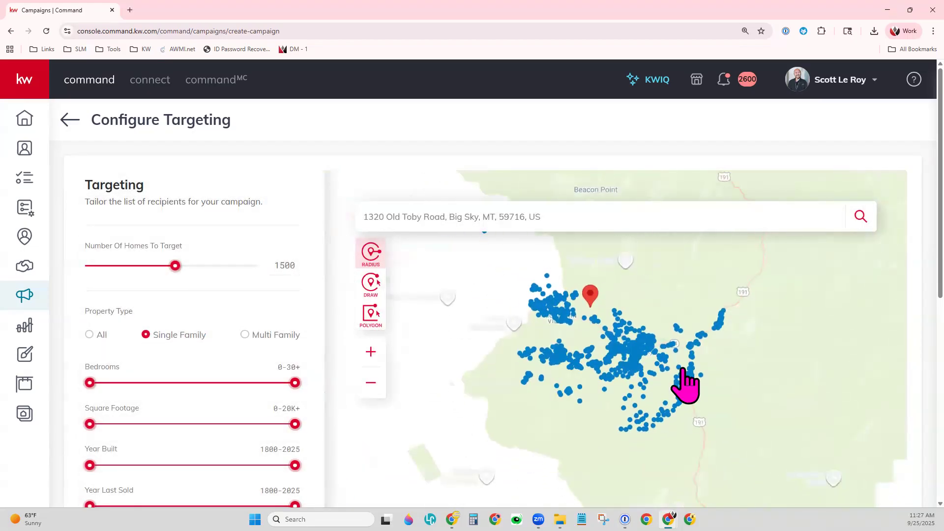
{"action": "scroll", "coordinate": [685, 386], "scroll_direction": "up", "scroll_amount": 1}
{"action": "left_click_drag", "start_coordinate": [499, 316], "coordinate": [558, 342]}
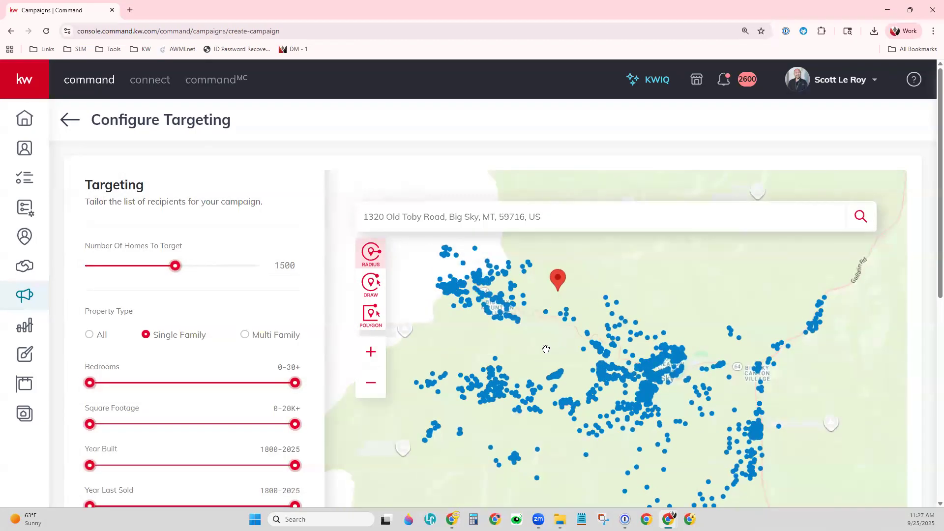
- Switch targeting to Multi Family and inspect the surrounding neighbourhoods on the map
{"action": "left_click", "coordinate": [244, 335]}
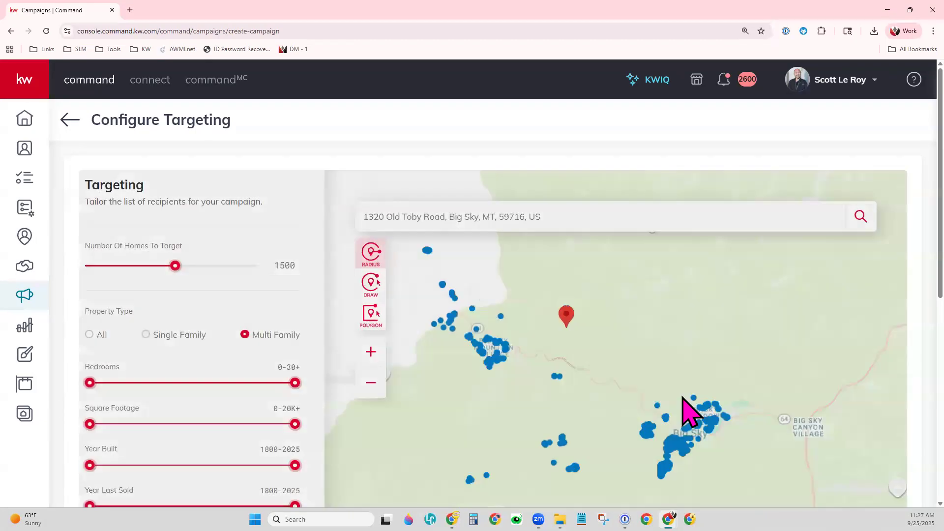
{"action": "scroll", "coordinate": [661, 407], "scroll_direction": "down", "scroll_amount": 1}
{"action": "left_click_drag", "start_coordinate": [688, 425], "coordinate": [669, 315]}
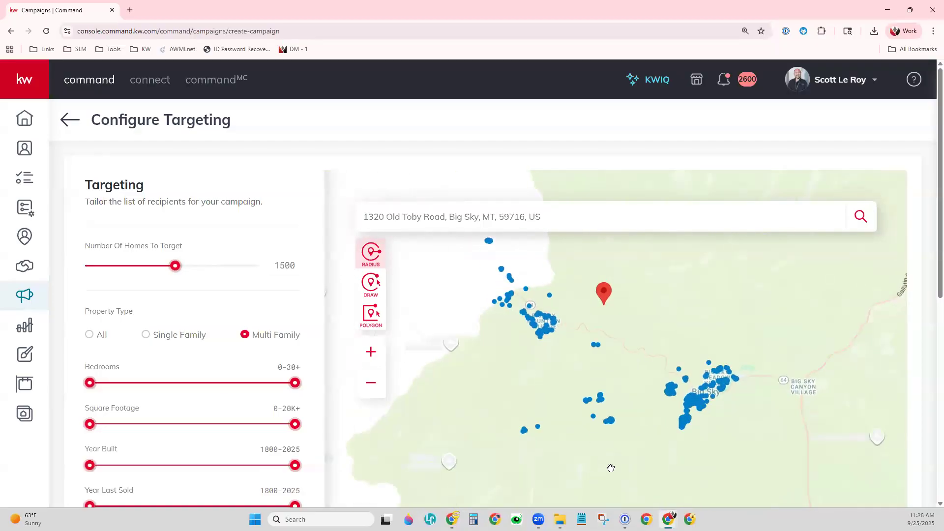
{"action": "scroll", "coordinate": [686, 406], "scroll_direction": "up", "scroll_amount": 1}
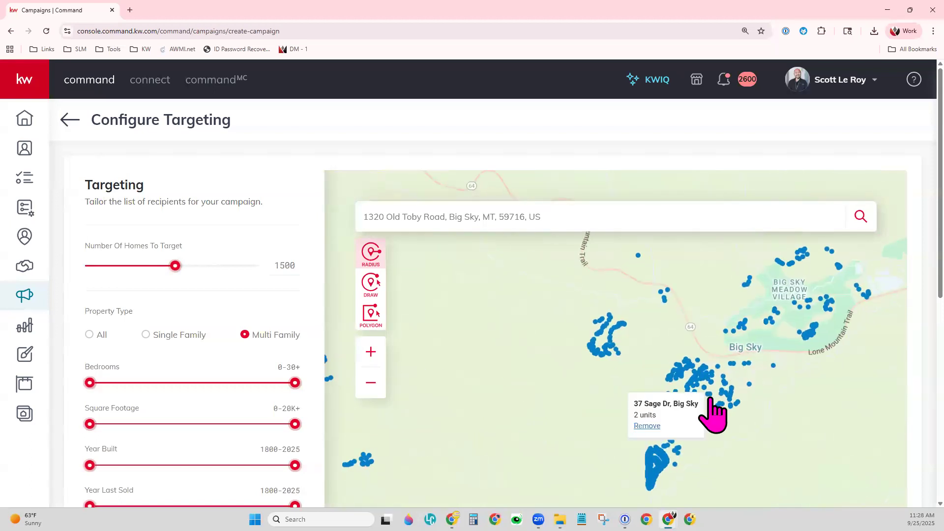
{"action": "scroll", "coordinate": [636, 355], "scroll_direction": "up", "scroll_amount": 1}
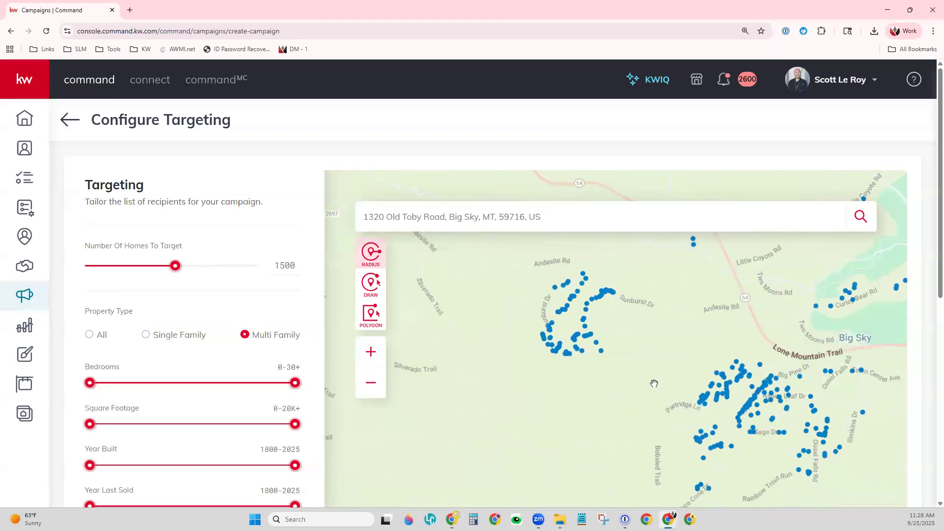
{"action": "scroll", "coordinate": [656, 386], "scroll_direction": "up", "scroll_amount": 1}
- Target All property types again, restoring 1500 homes around Big Sky
{"action": "mouse_move", "coordinate": [828, 368]}
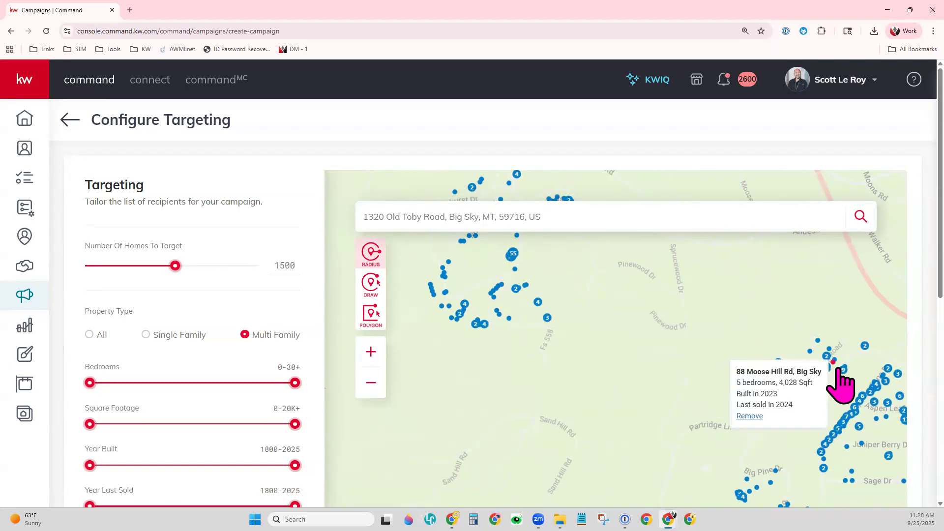
{"action": "mouse_move", "coordinate": [858, 401]}
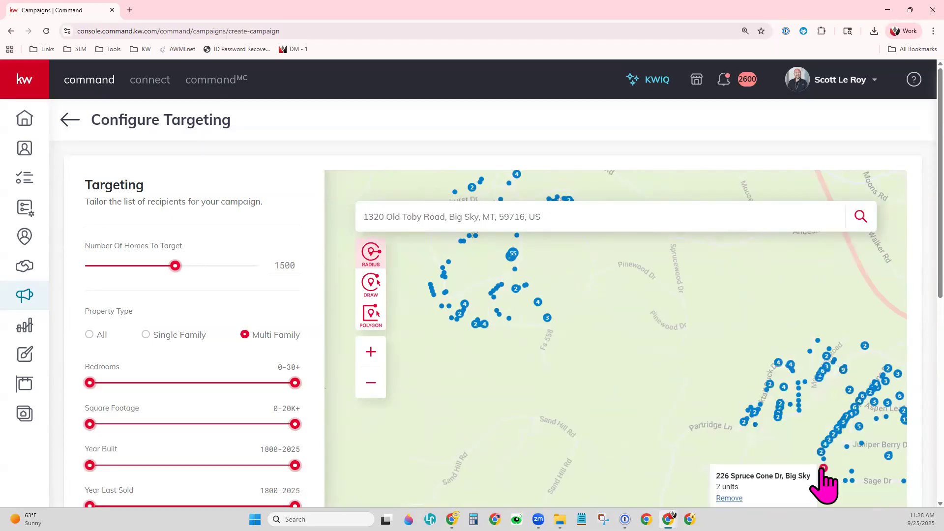
{"action": "left_click", "coordinate": [90, 335]}
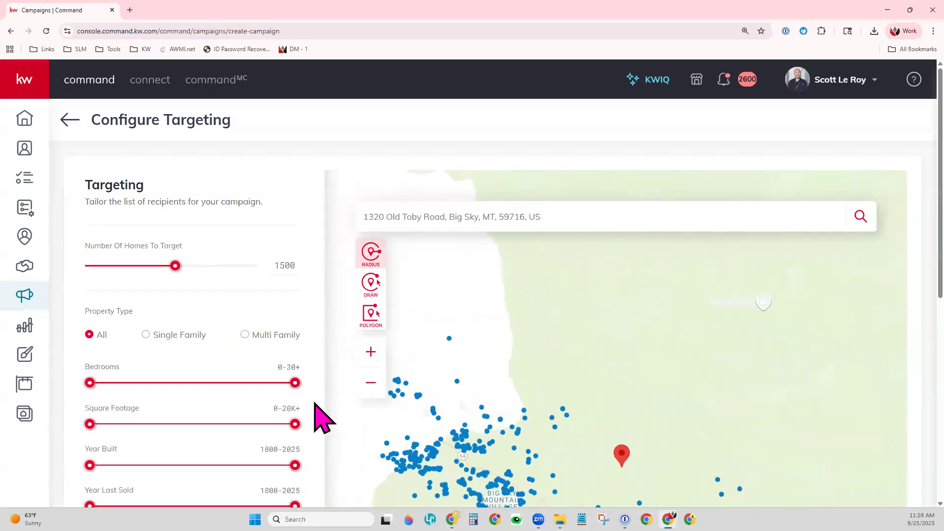
- Compare Standard Mail postage, then return to First-Class Mail
{"action": "key", "text": "ctrl+minus"}
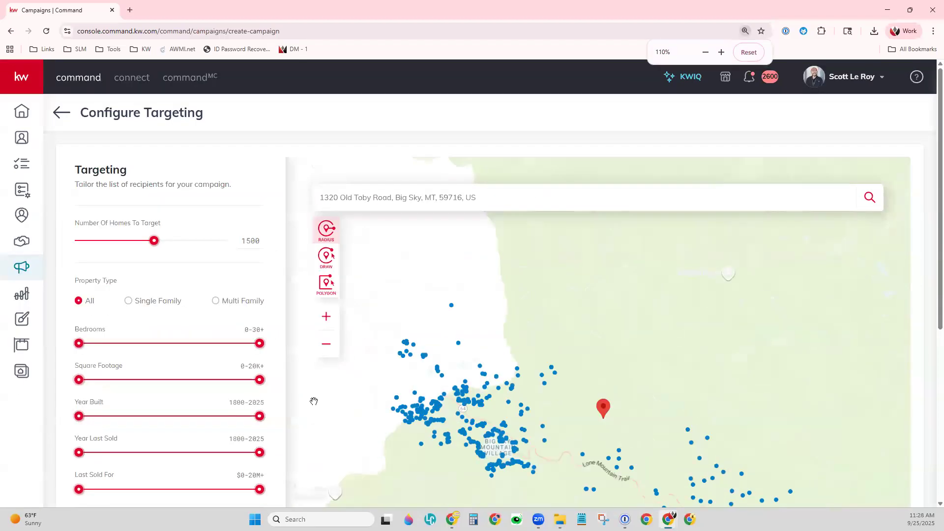
{"action": "scroll", "coordinate": [280, 400], "scroll_direction": "down", "scroll_amount": 1}
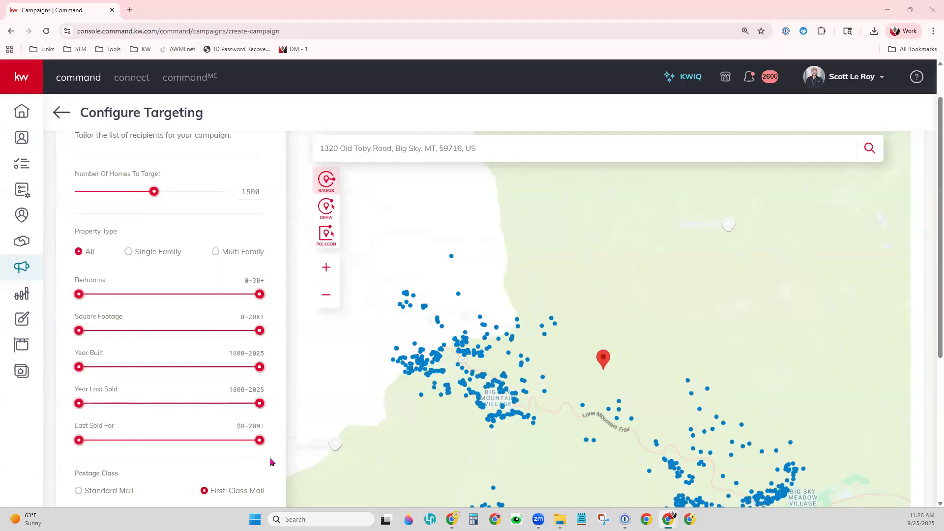
{"action": "scroll", "coordinate": [271, 463], "scroll_direction": "down", "scroll_amount": 2}
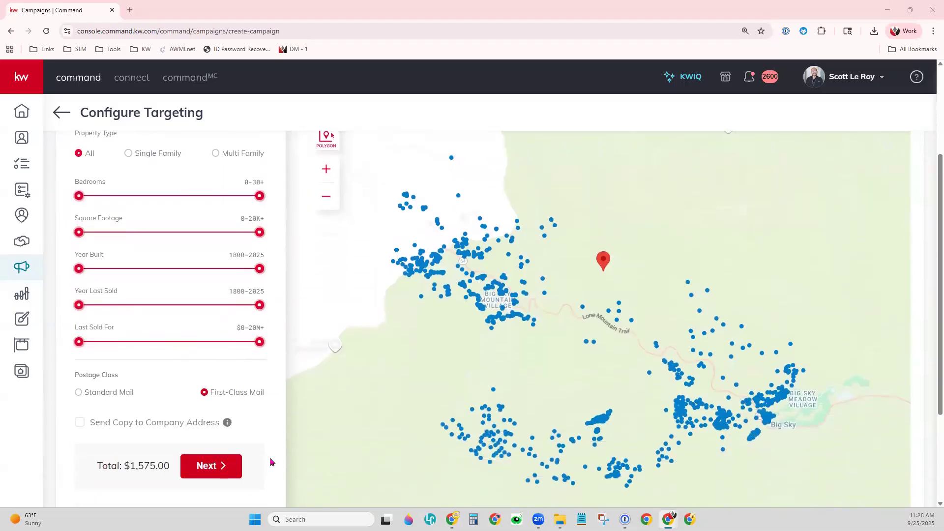
{"action": "left_click", "coordinate": [86, 398]}
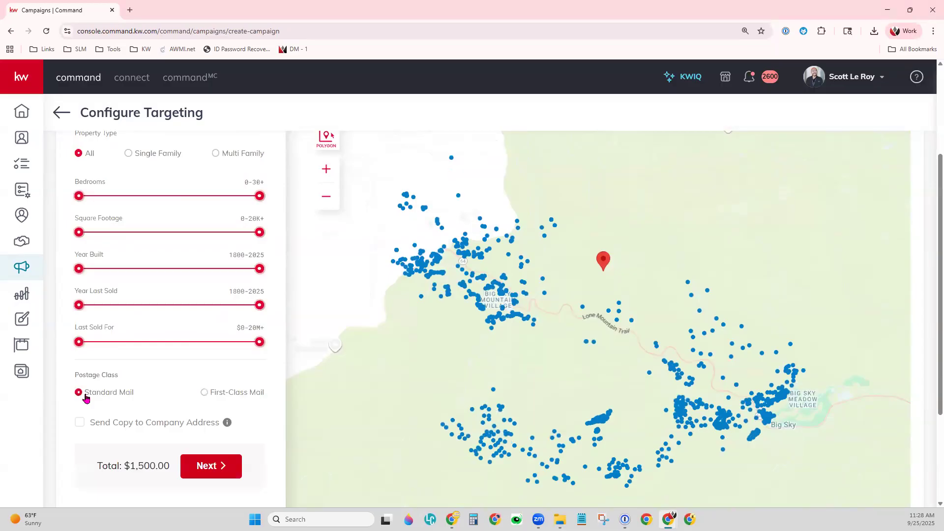
{"action": "left_click", "coordinate": [221, 398]}
- Reduce the number of homes to target to 168, bringing the total to $176.40
{"action": "scroll", "coordinate": [234, 338], "scroll_direction": "up", "scroll_amount": 2}
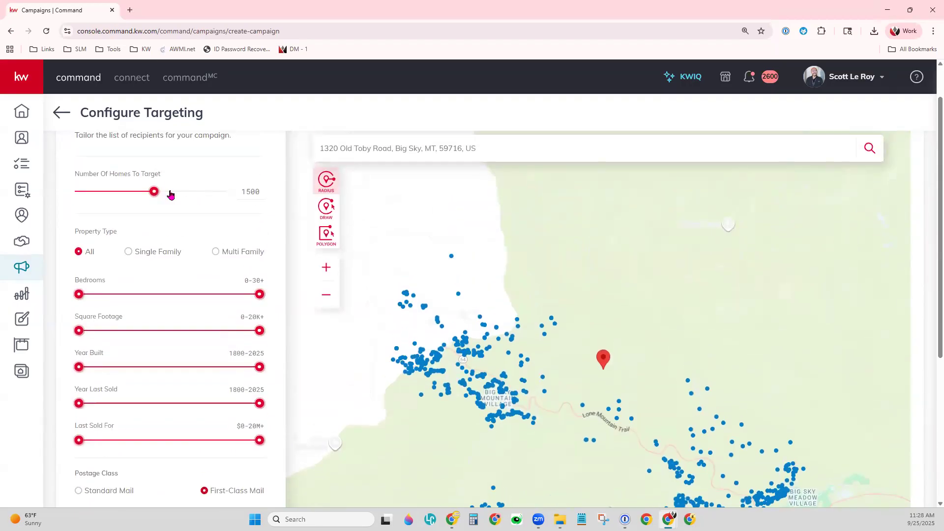
{"action": "left_click_drag", "start_coordinate": [154, 191], "coordinate": [87, 192]}
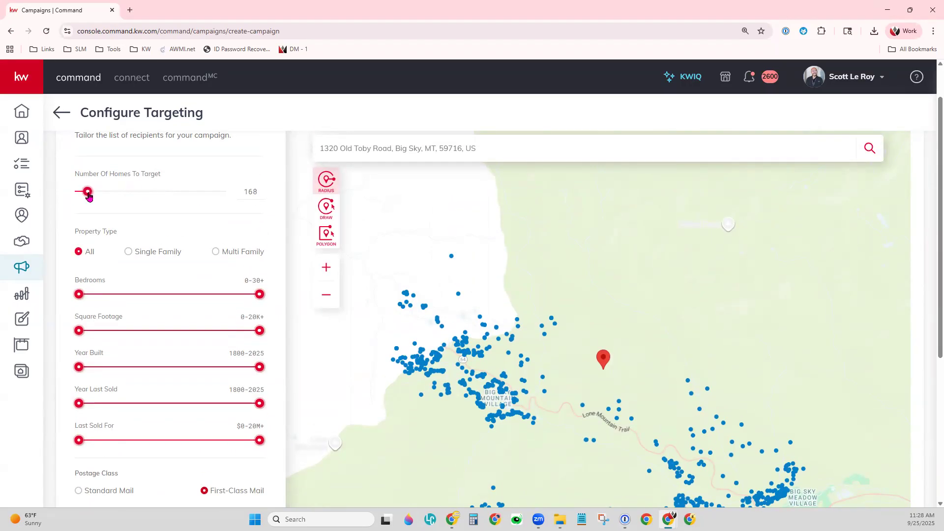
{"action": "scroll", "coordinate": [261, 470], "scroll_direction": "down", "scroll_amount": 3}
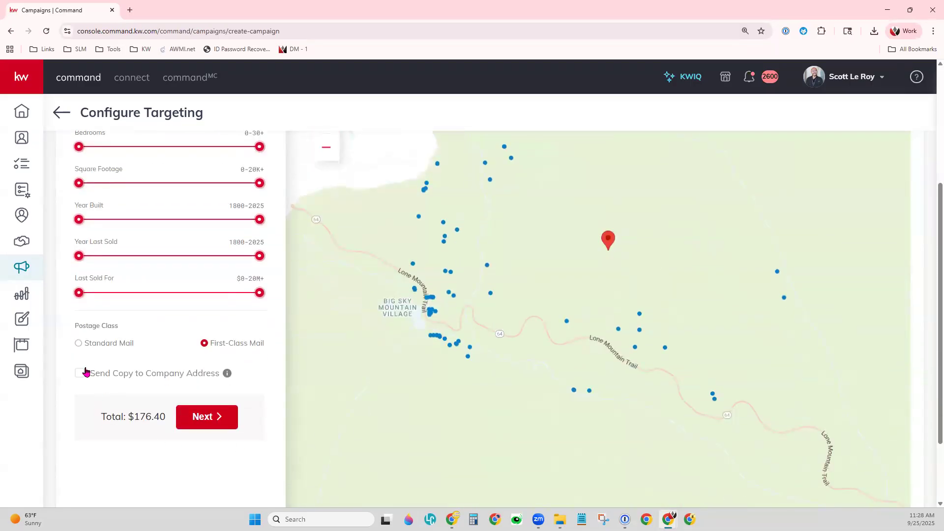
- Add a copy to the company address and continue to Preview & Payment: 169 postcards, $177.45
{"action": "left_click", "coordinate": [80, 376]}
{"action": "mouse_move", "coordinate": [228, 376]}
{"action": "left_click", "coordinate": [210, 417]}
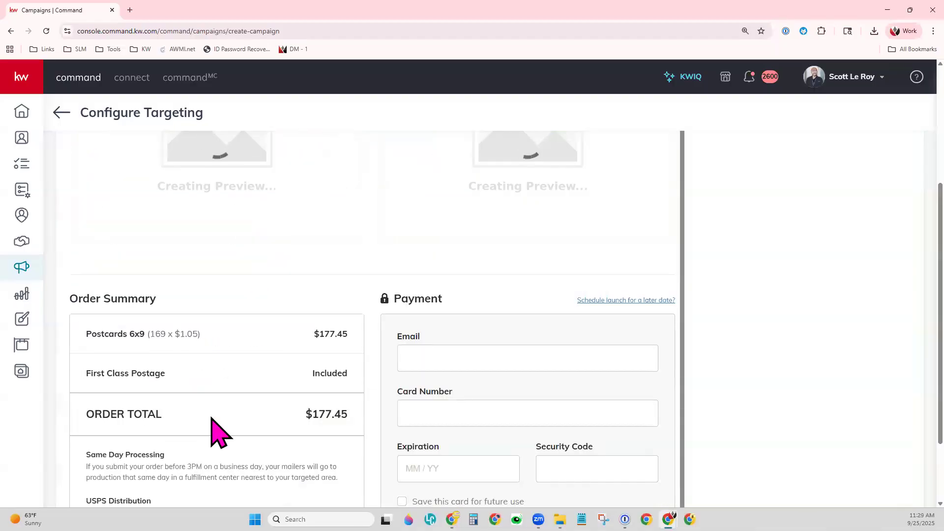
{"action": "key", "text": "ctrl+minus"}
{"action": "key", "text": "ctrl+minus"}
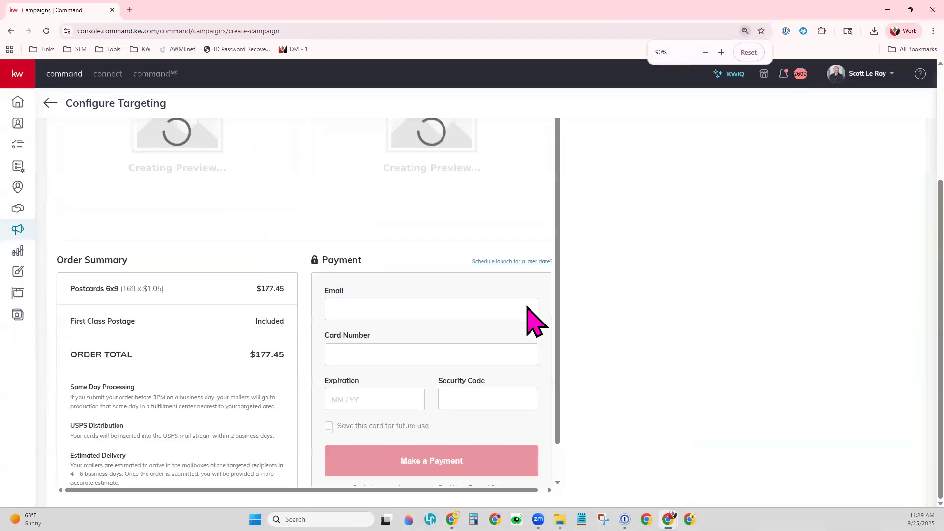
{"action": "scroll", "coordinate": [573, 354], "scroll_direction": "up", "scroll_amount": 4}
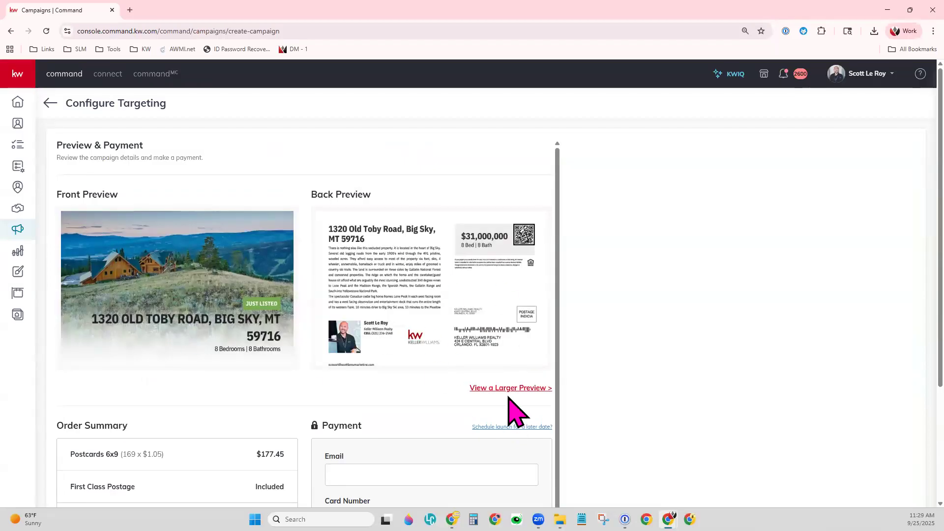
- Review both pages of the direct_mailer_demo_092525-preview.pdf proof, then go back to the payment page
{"action": "left_click", "coordinate": [535, 393]}
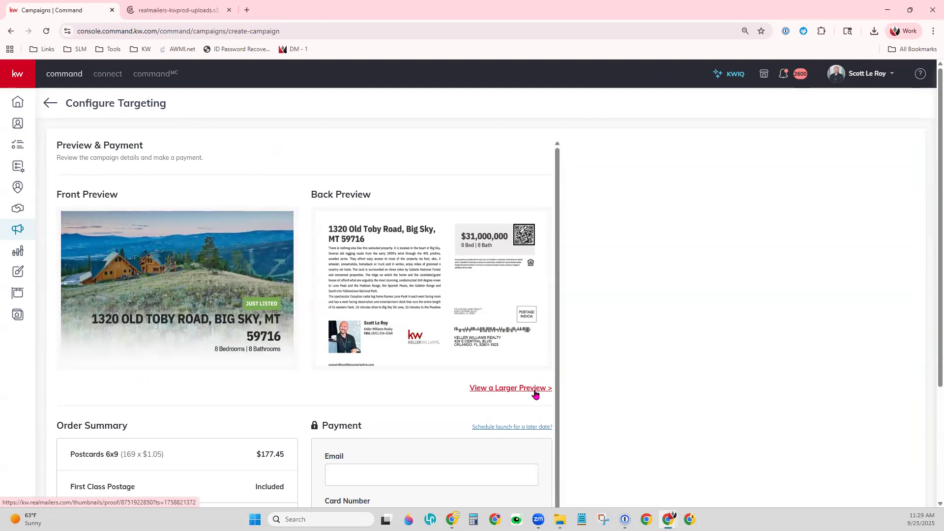
{"action": "left_click", "coordinate": [169, 13]}
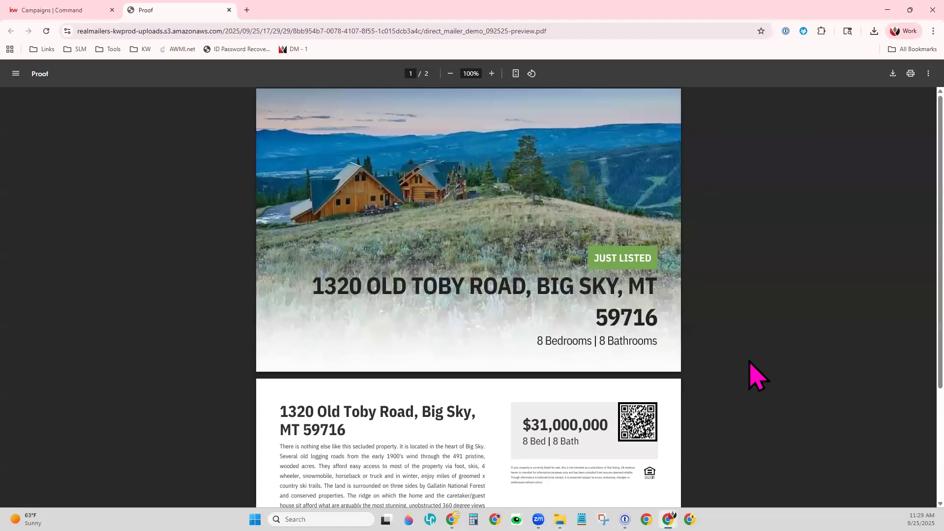
{"action": "scroll", "coordinate": [757, 376], "scroll_direction": "down", "scroll_amount": 3}
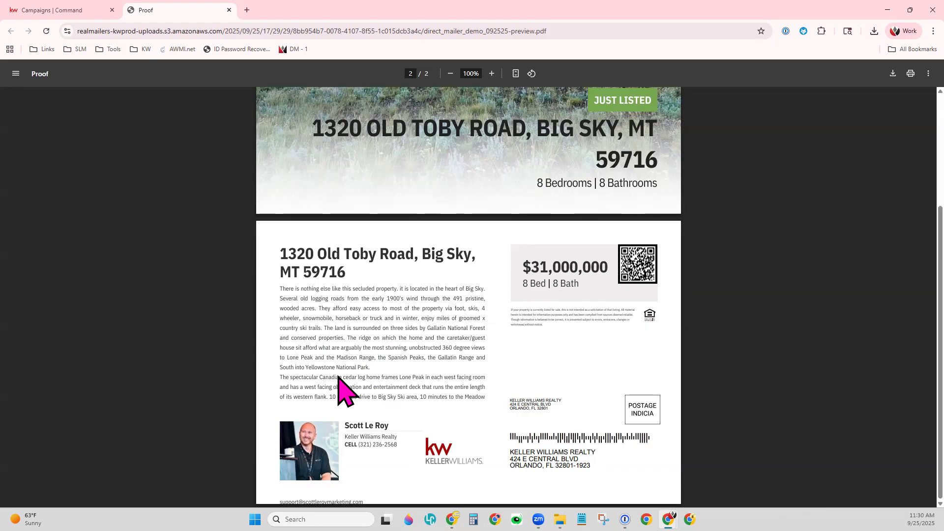
{"action": "scroll", "coordinate": [363, 350], "scroll_direction": "up", "scroll_amount": 3}
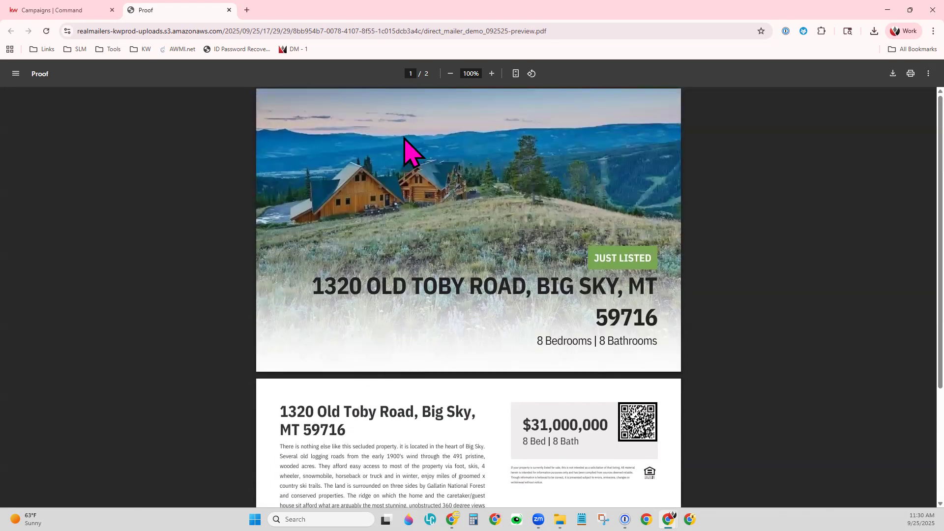
{"action": "left_click", "coordinate": [73, 11]}
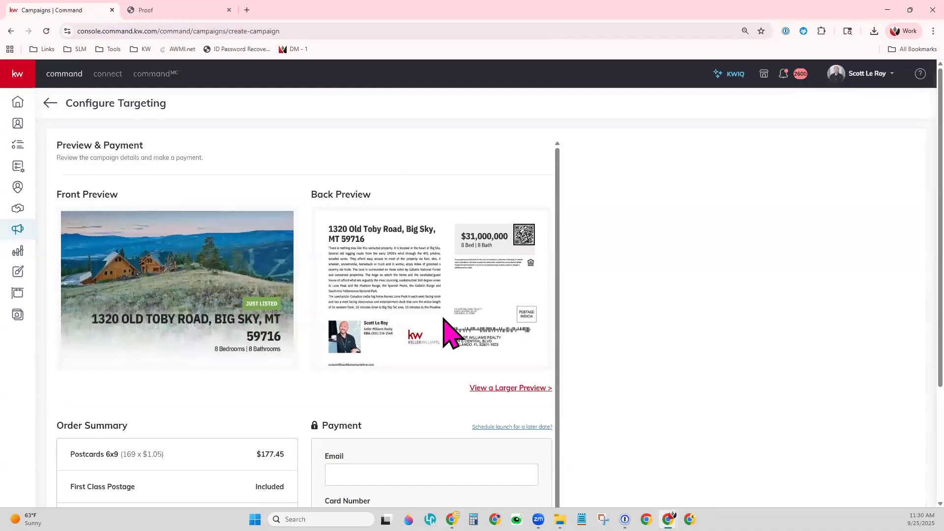
{"action": "scroll", "coordinate": [356, 372], "scroll_direction": "down", "scroll_amount": 4}
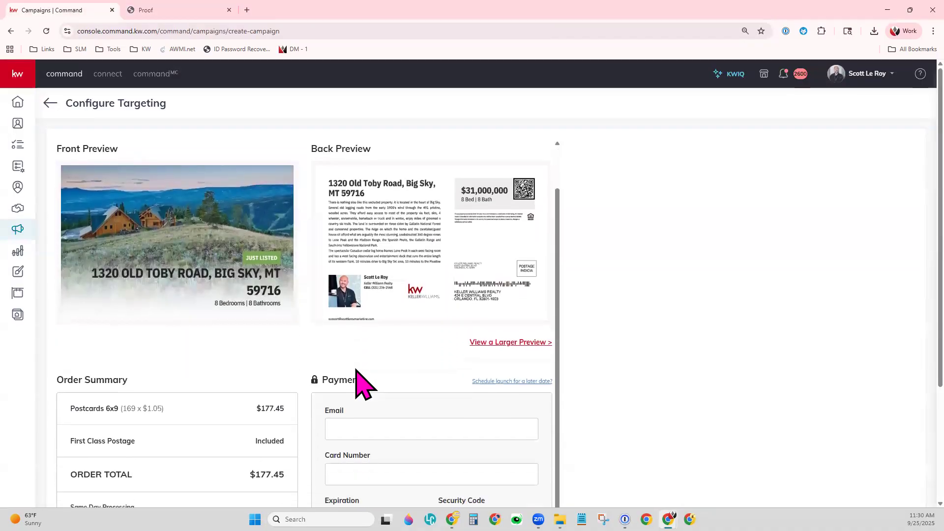
{"action": "scroll", "coordinate": [335, 416], "scroll_direction": "down", "scroll_amount": 1}
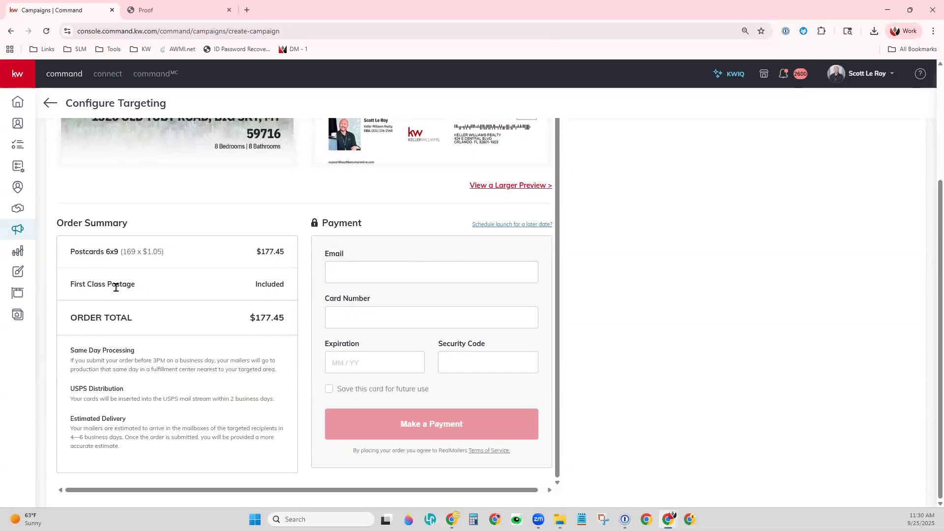
{"action": "left_click_drag", "start_coordinate": [71, 252], "coordinate": [166, 249]}
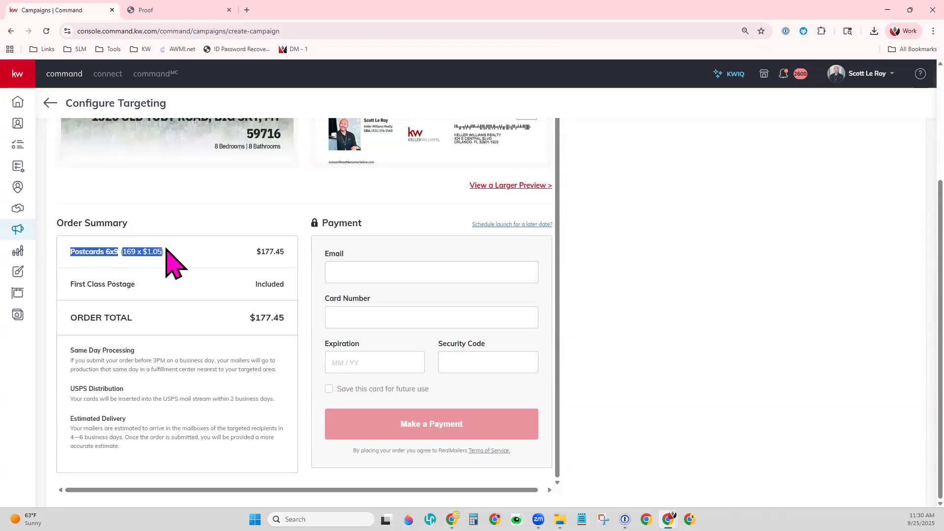
{"action": "left_click", "coordinate": [186, 253]}
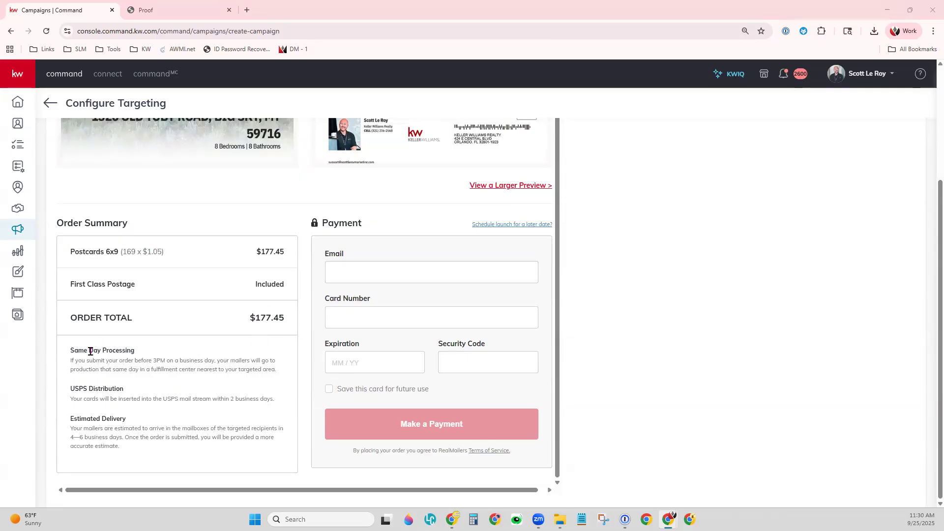
{"action": "left_click_drag", "start_coordinate": [70, 350], "coordinate": [195, 453]}
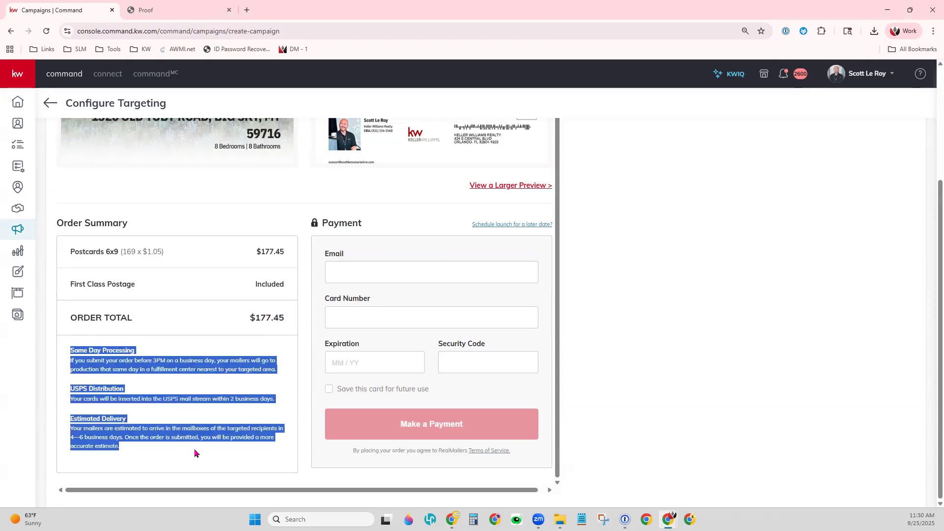
{"action": "left_click", "coordinate": [194, 453]}
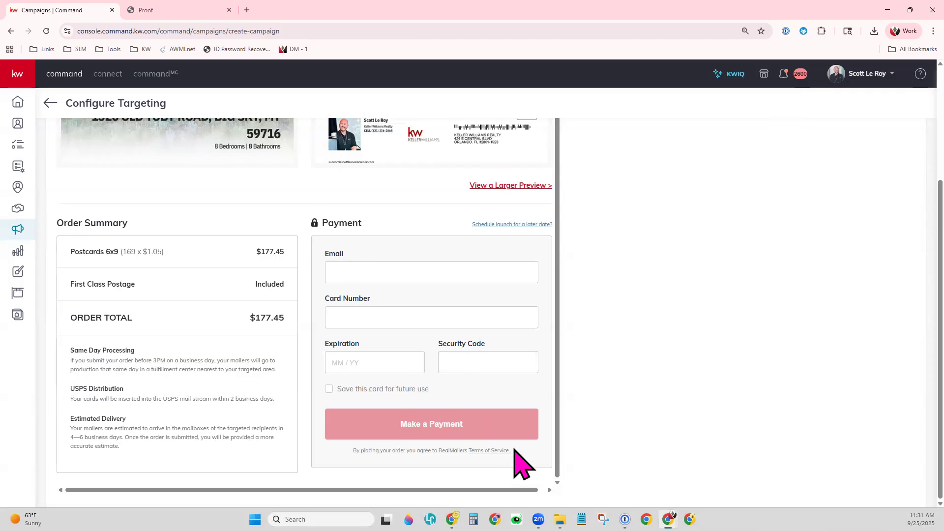
- Leave the payment page for Campaigns, open Designs in a new tab, and close the proof tab
{"action": "scroll", "coordinate": [514, 449], "scroll_direction": "up", "scroll_amount": 1}
{"action": "scroll", "coordinate": [480, 398], "scroll_direction": "up", "scroll_amount": 3}
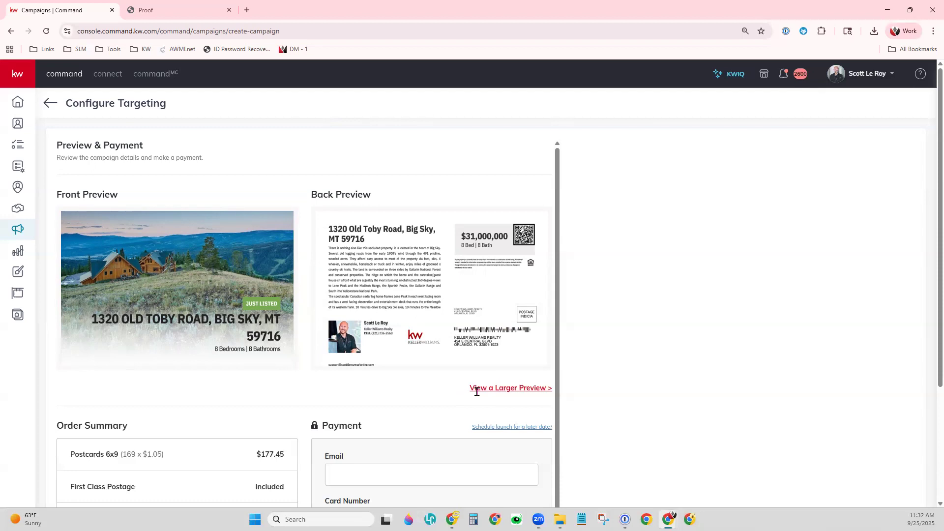
{"action": "scroll", "coordinate": [477, 392], "scroll_direction": "up", "scroll_amount": 2}
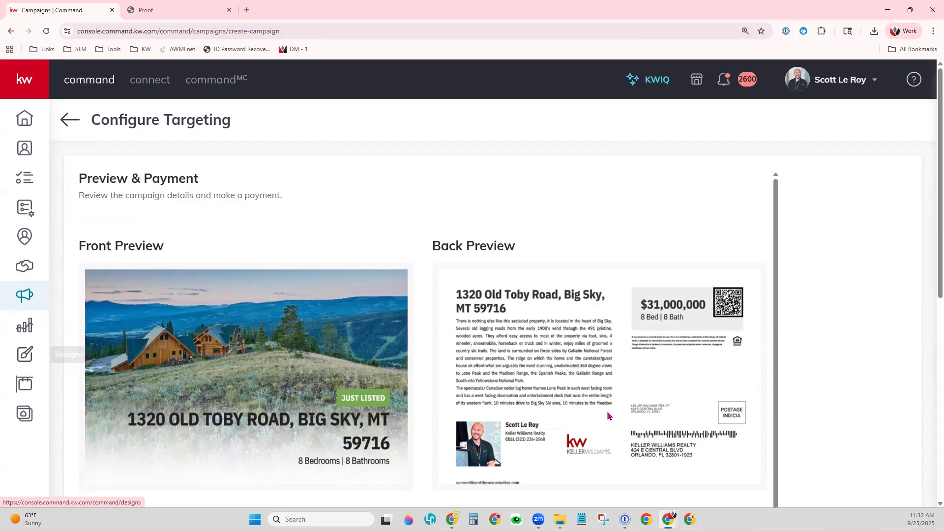
{"action": "scroll", "coordinate": [608, 416], "scroll_direction": "down", "scroll_amount": 9}
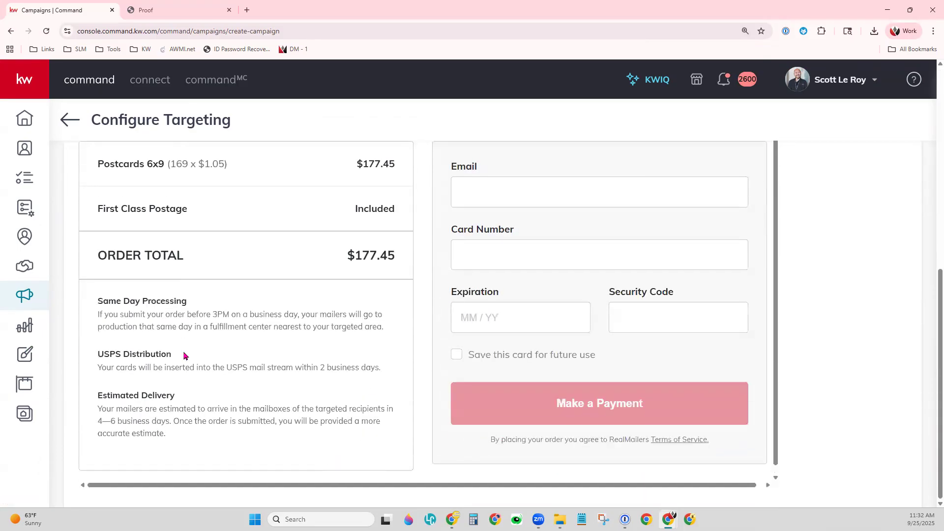
{"action": "scroll", "coordinate": [143, 311], "scroll_direction": "up", "scroll_amount": 10}
{"action": "left_click", "coordinate": [69, 120]}
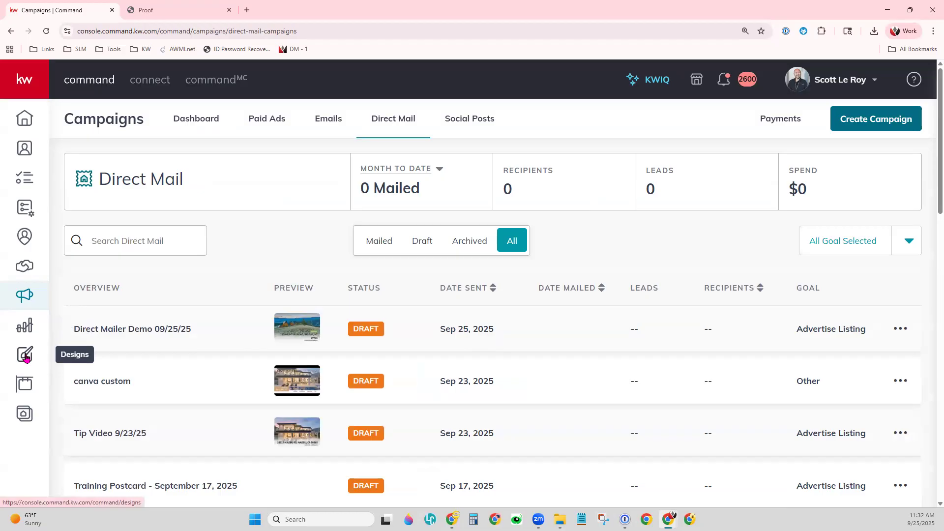
{"action": "middle_click", "coordinate": [26, 358]}
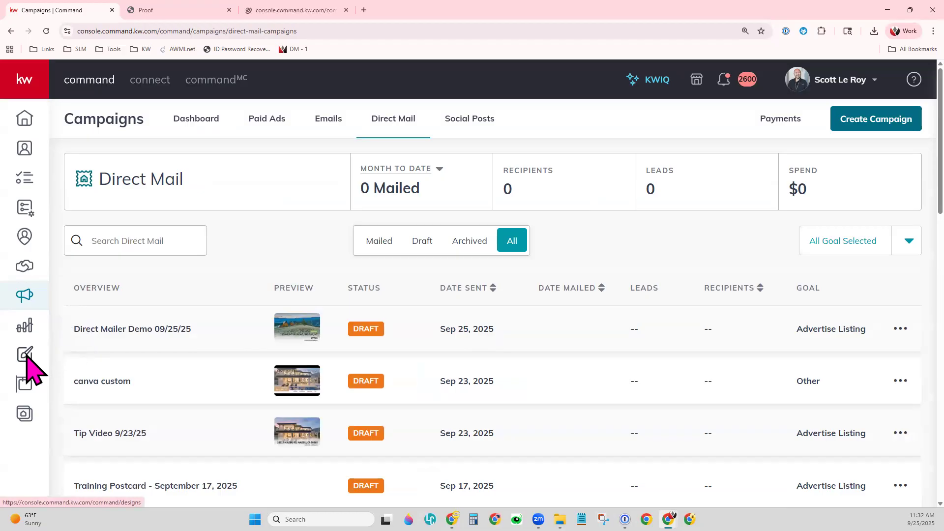
{"action": "left_click", "coordinate": [229, 10]}
- Start a new Print design to reach the webrand template gallery
{"action": "left_click", "coordinate": [190, 10]}
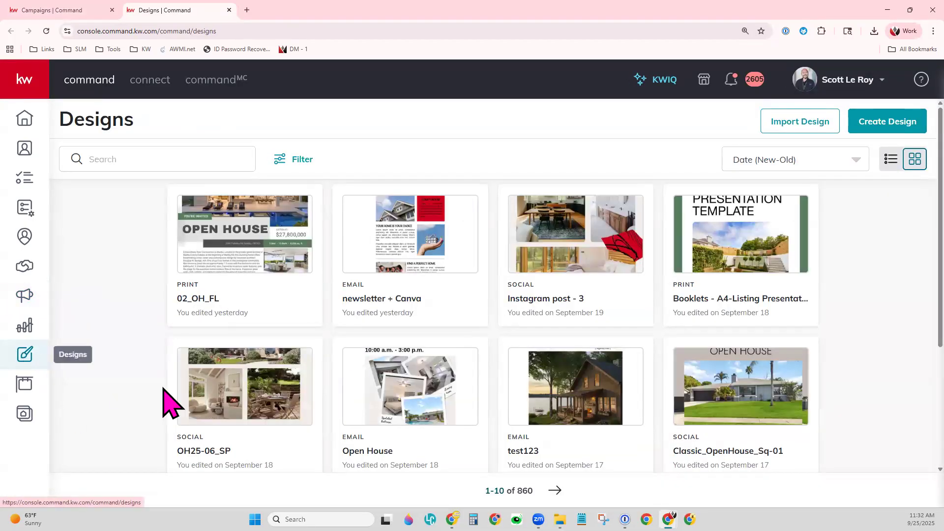
{"action": "left_click", "coordinate": [895, 126]}
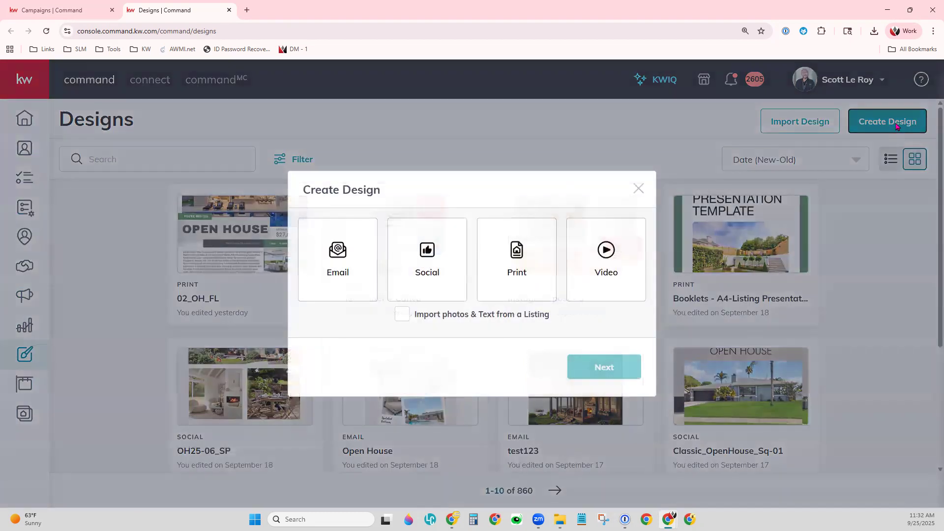
{"action": "left_click", "coordinate": [516, 265]}
{"action": "left_click", "coordinate": [593, 377]}
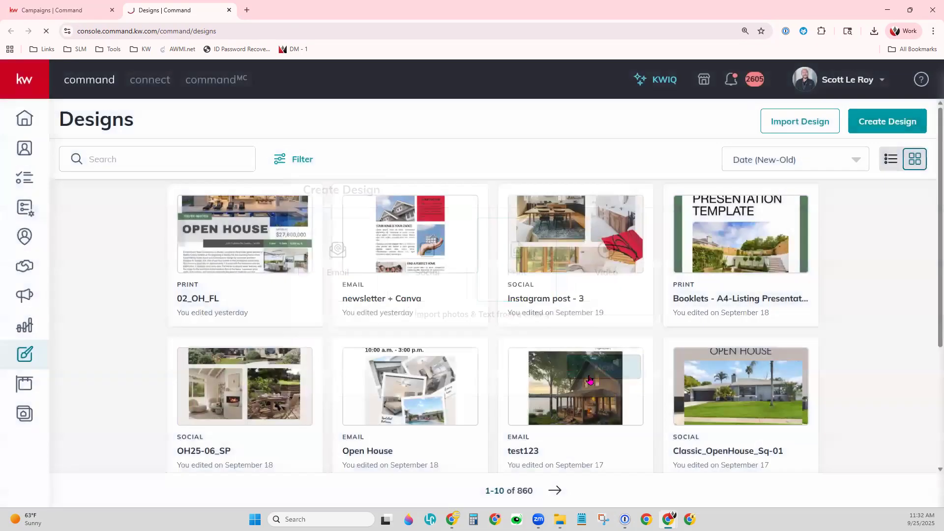
{"action": "mouse_move", "coordinate": [219, 413]}
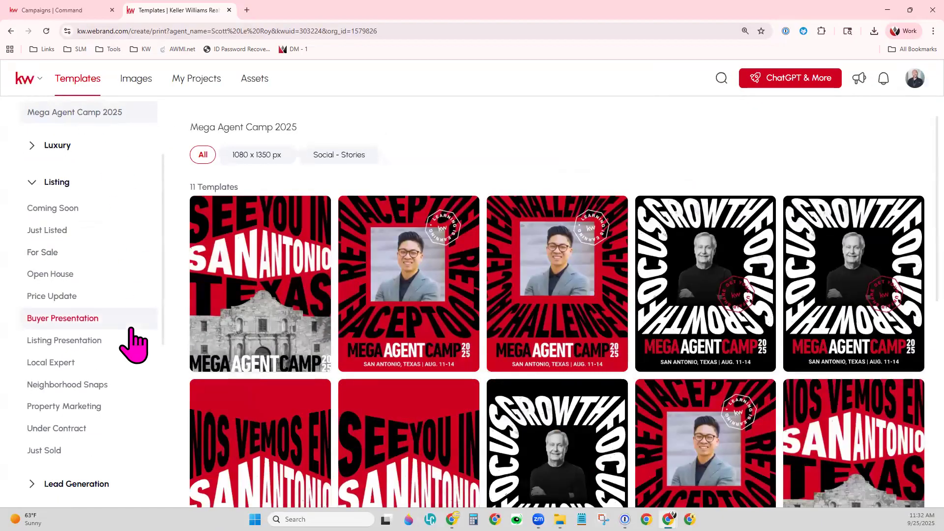
- Open the 6 x 4 'a little shindig' template from Lead Generation > Event Invitations standard postcards
{"action": "scroll", "coordinate": [129, 354], "scroll_direction": "down", "scroll_amount": 3}
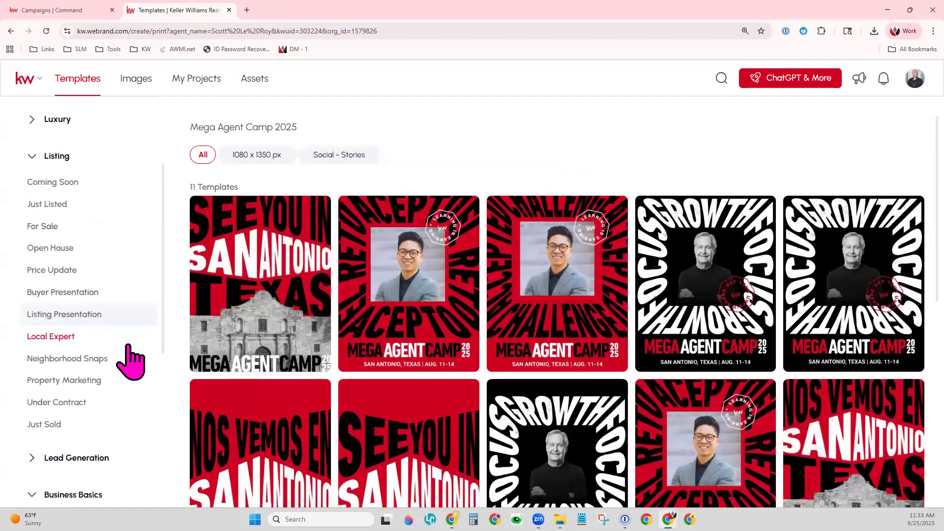
{"action": "left_click", "coordinate": [32, 337]}
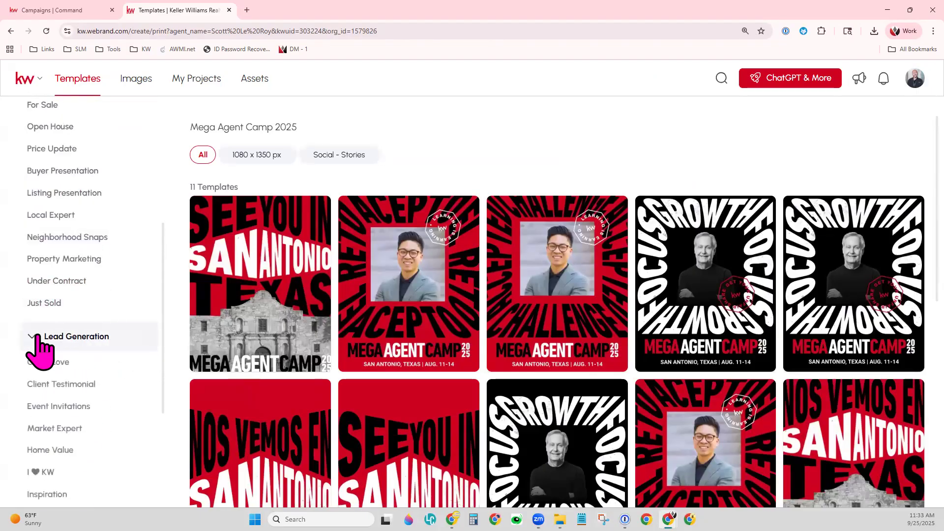
{"action": "scroll", "coordinate": [120, 352], "scroll_direction": "down", "scroll_amount": 2}
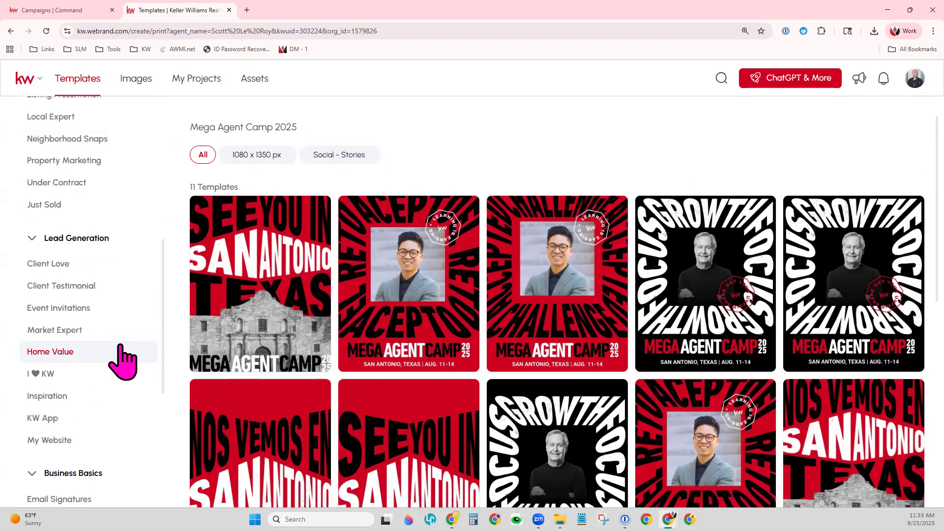
{"action": "left_click", "coordinate": [91, 309]}
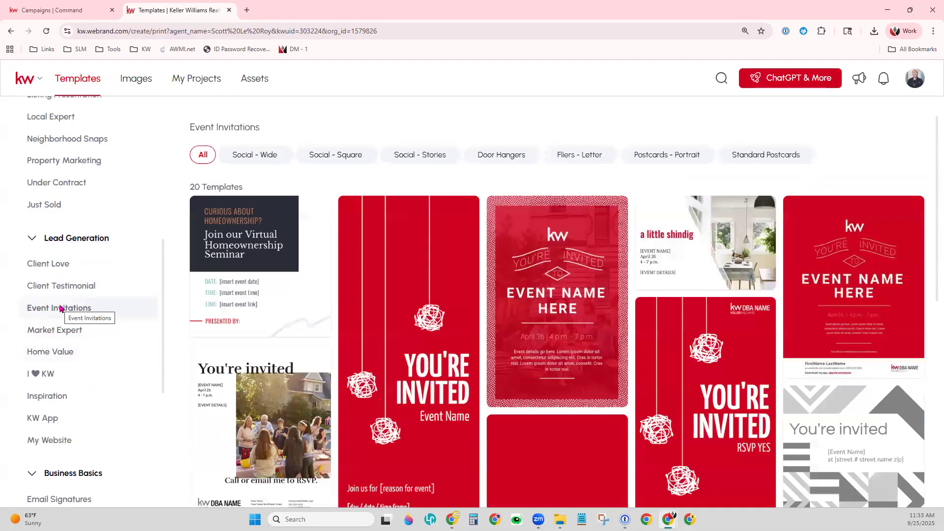
{"action": "left_click", "coordinate": [765, 156]}
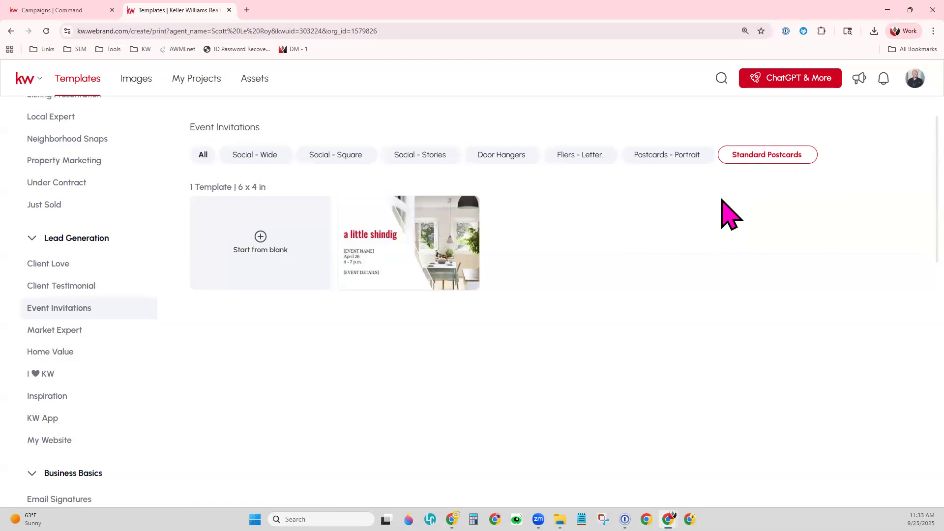
{"action": "left_click", "coordinate": [687, 154]}
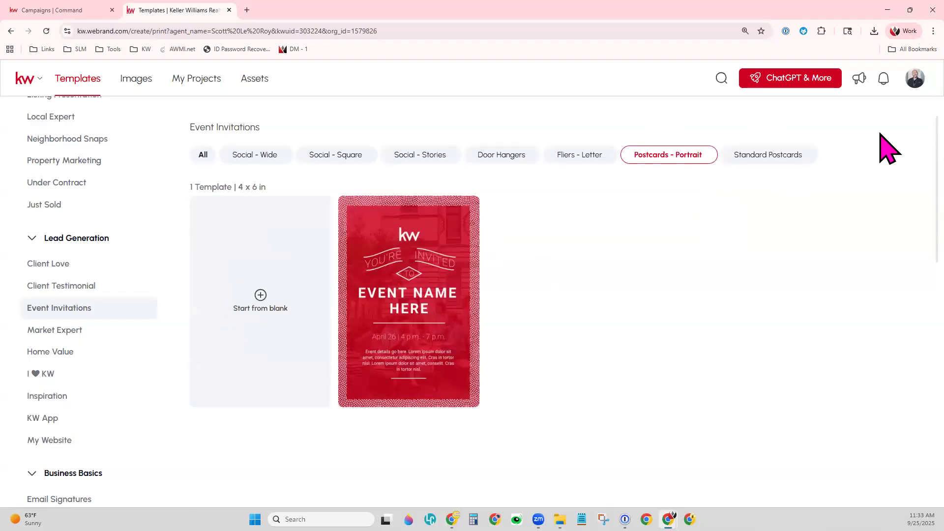
{"action": "left_click", "coordinate": [750, 156]}
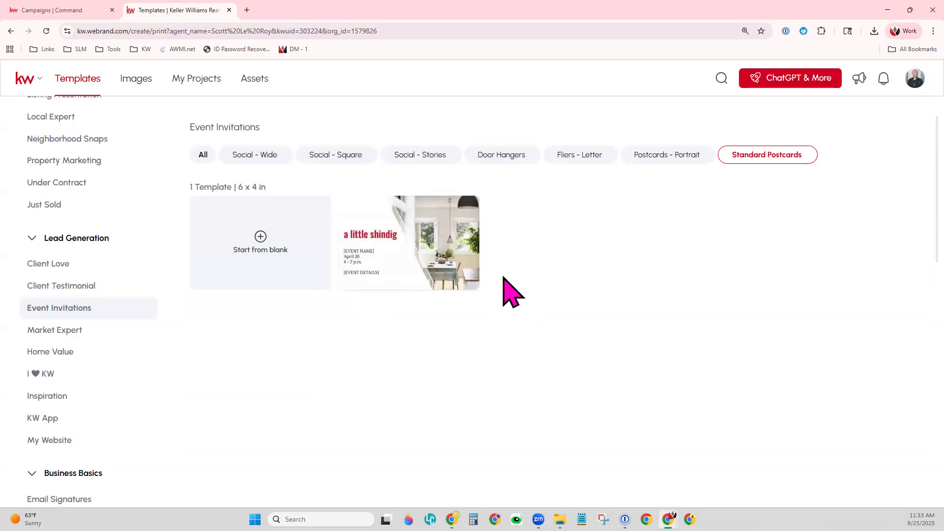
{"action": "left_click", "coordinate": [445, 214]}
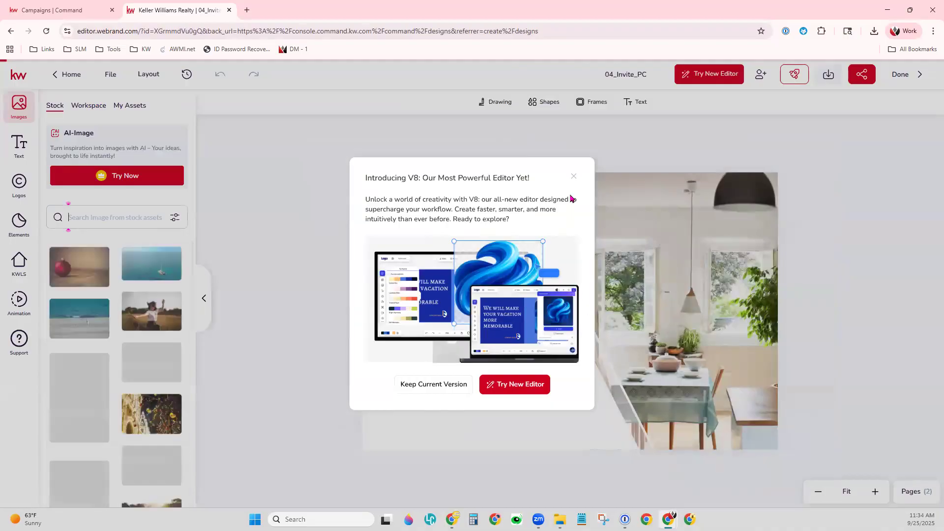
- Replace the [EVENT NAME] placeholder on page 1 with 'Client Appreciation Party'
{"action": "left_click", "coordinate": [573, 176]}
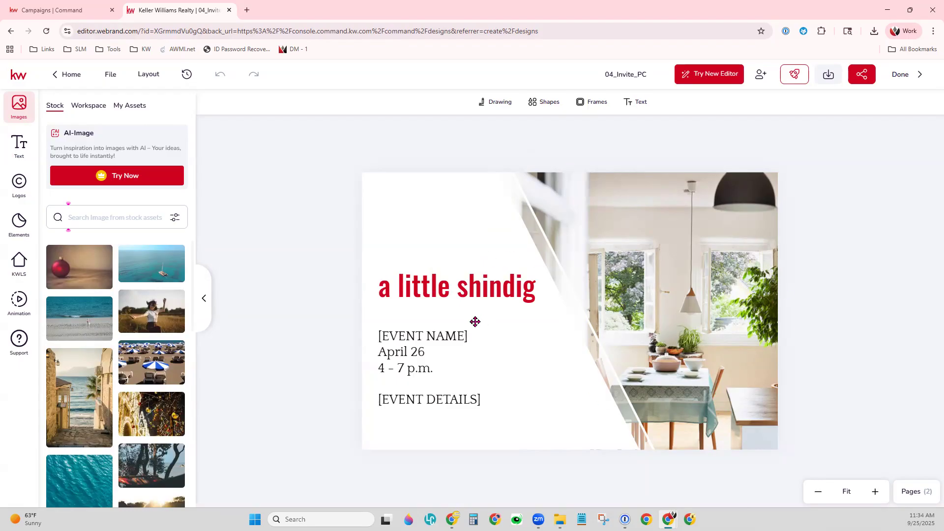
{"action": "left_click", "coordinate": [453, 340]}
{"action": "double_click", "coordinate": [443, 336]}
{"action": "left_click_drag", "start_coordinate": [468, 335], "coordinate": [381, 337]}
{"action": "key", "text": "BackSpace"}
{"action": "key", "text": "BackSpace"}
{"action": "type", "text": "CLien"}
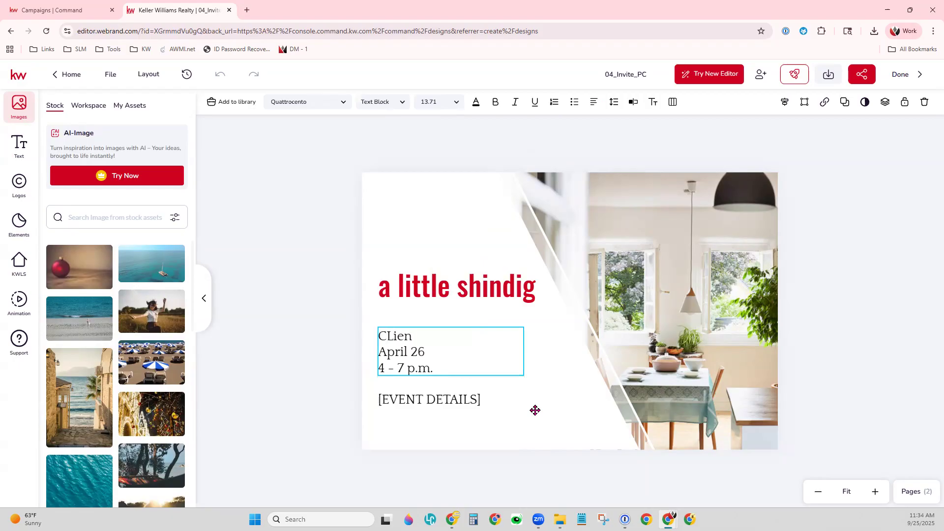
{"action": "key", "text": "BackSpace"}
{"action": "key", "text": "BackSpace"}
{"action": "key", "text": "BackSpace"}
{"action": "key", "text": "BackSpace"}
{"action": "type", "text": "lient Appreciation "}
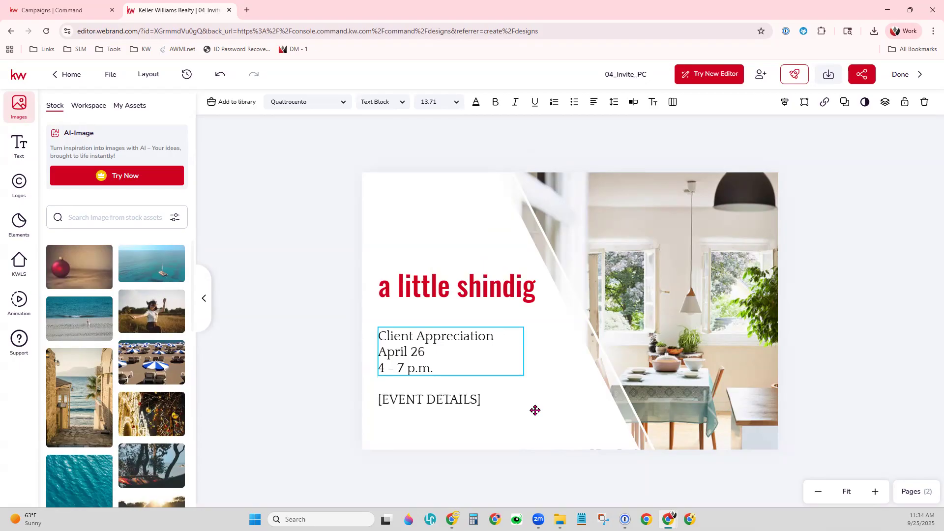
{"action": "type", "text": "party"}
{"action": "key", "text": "BackSpace"}
{"action": "key", "text": "BackSpace"}
{"action": "key", "text": "BackSpace"}
{"action": "key", "text": "BackSpace"}
{"action": "key", "text": "BackSpace"}
{"action": "type", "text": "Party"}
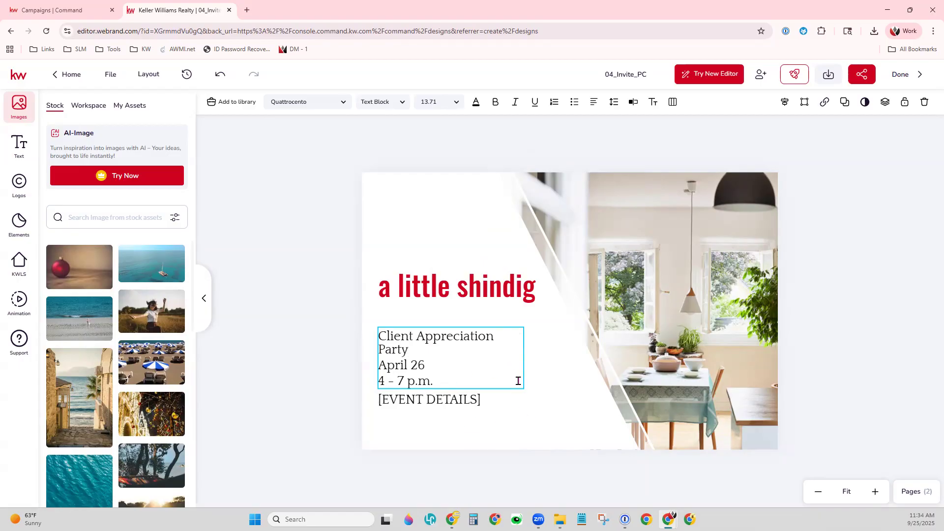
- Widen the title text box so it fits on one line, then select [EVENT DETAILS]
{"action": "left_click", "coordinate": [521, 396]}
{"action": "left_click_drag", "start_coordinate": [522, 355], "coordinate": [581, 362]}
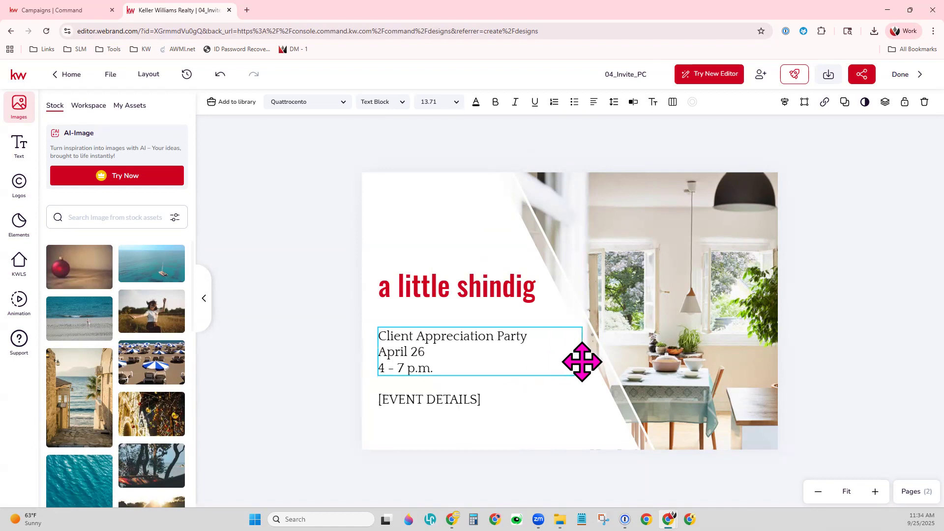
{"action": "left_click", "coordinate": [448, 400]}
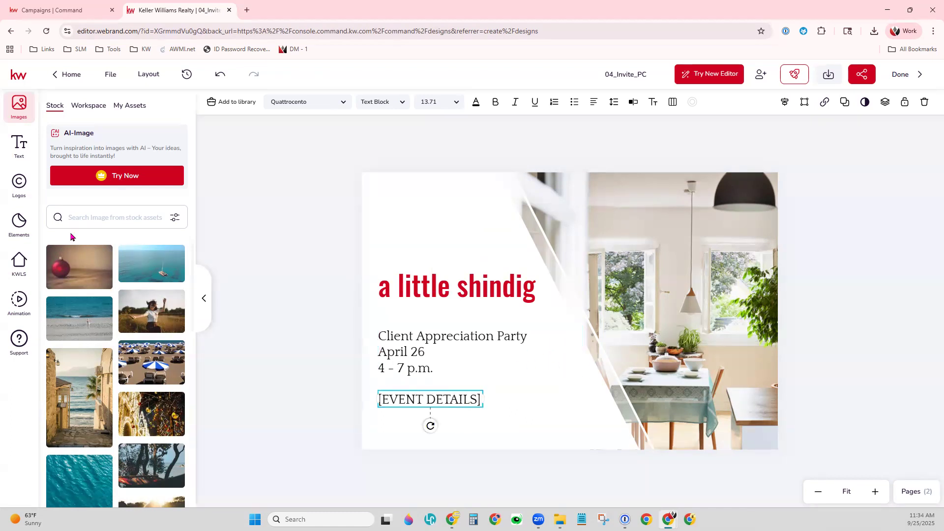
{"action": "left_click", "coordinate": [912, 491]}
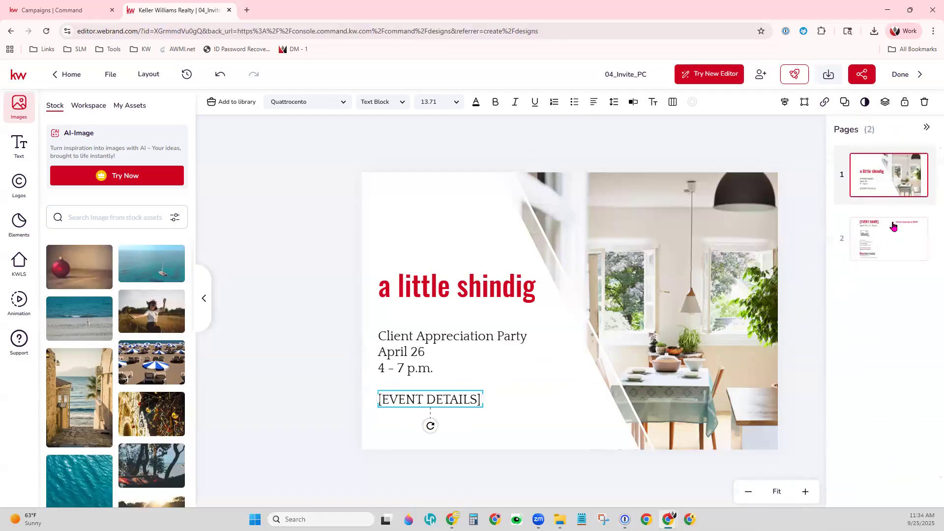
- Go to page 2, select its empty image placeholder, and list the My Assets images
{"action": "left_click", "coordinate": [874, 222]}
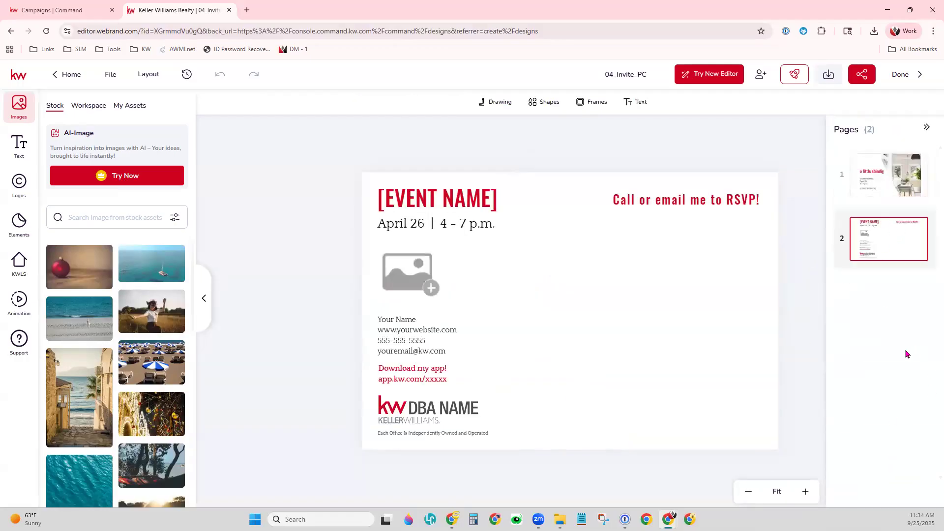
{"action": "left_click", "coordinate": [465, 203]}
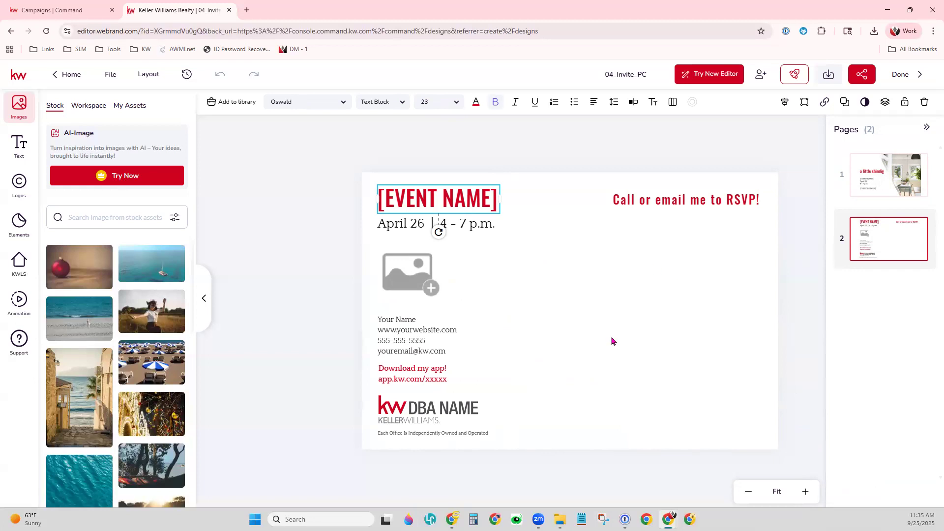
{"action": "left_click", "coordinate": [407, 280]}
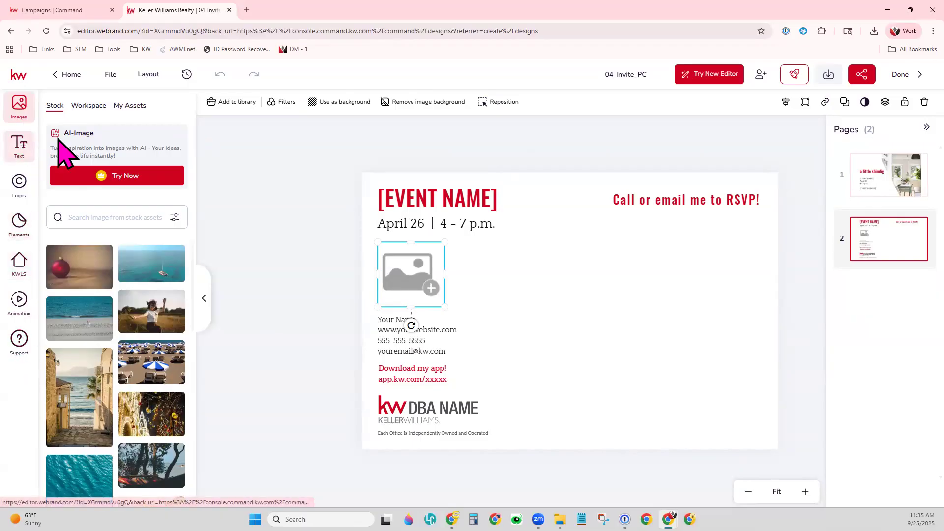
{"action": "left_click", "coordinate": [122, 106]}
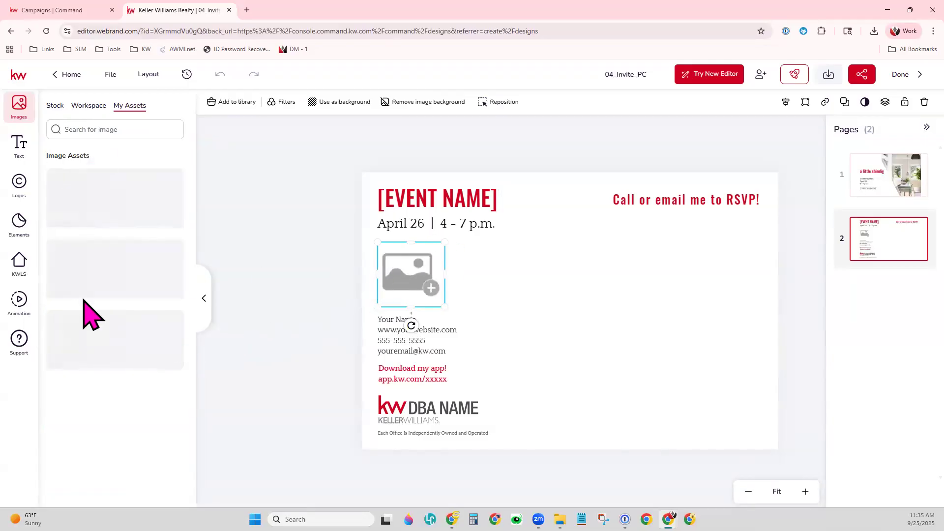
- Fill in the agent's name and website on page 2 and place the headshot photo
{"action": "left_click", "coordinate": [399, 336]}
{"action": "double_click", "coordinate": [395, 320]}
{"action": "left_click_drag", "start_coordinate": [418, 320], "coordinate": [377, 320]}
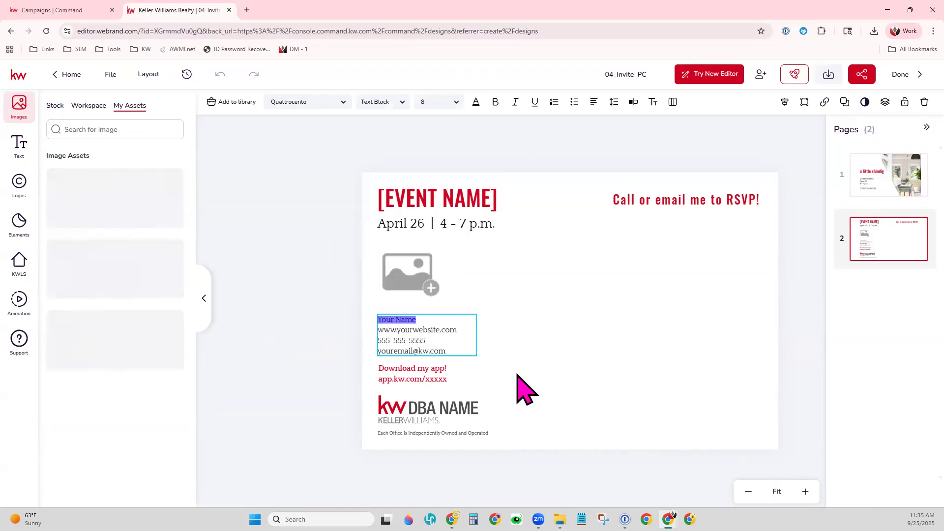
{"action": "triple_click", "coordinate": [422, 333]}
{"action": "left_click", "coordinate": [446, 334]}
{"action": "left_click_drag", "start_coordinate": [458, 333], "coordinate": [379, 329]}
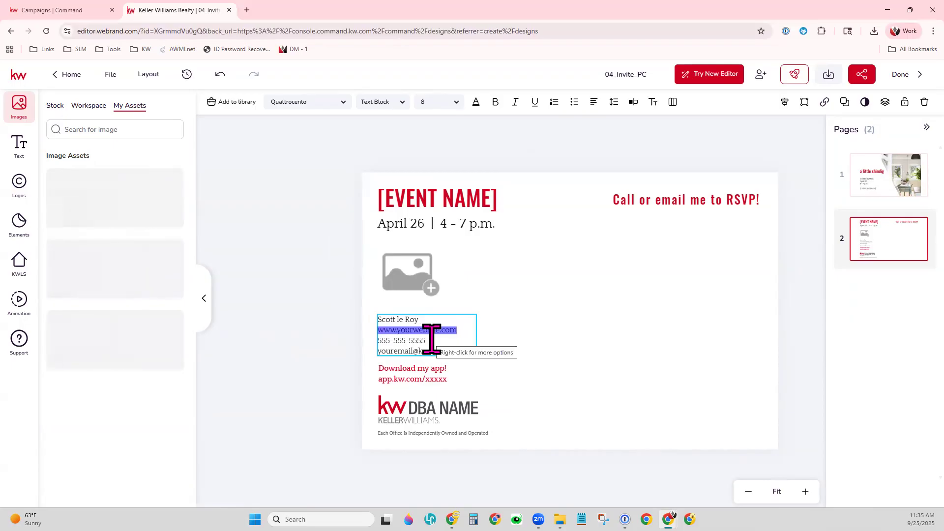
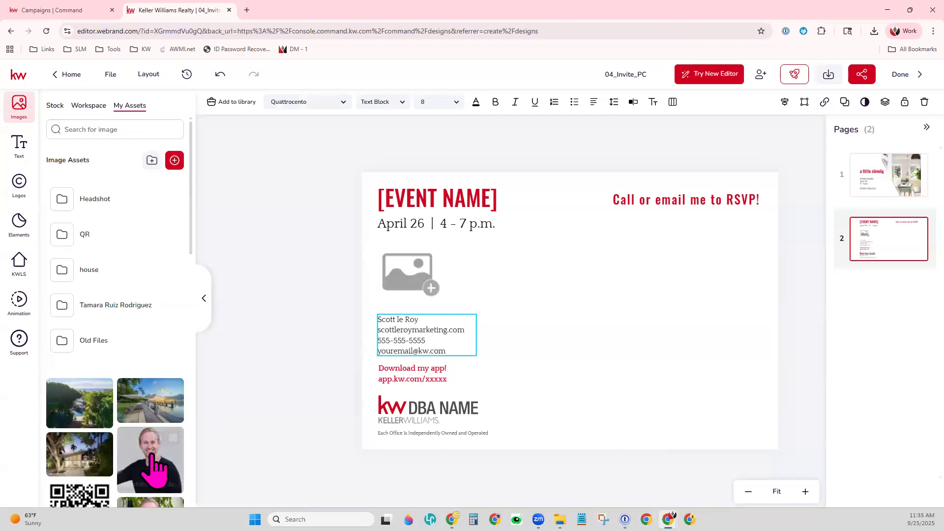
{"action": "left_click", "coordinate": [410, 278]}
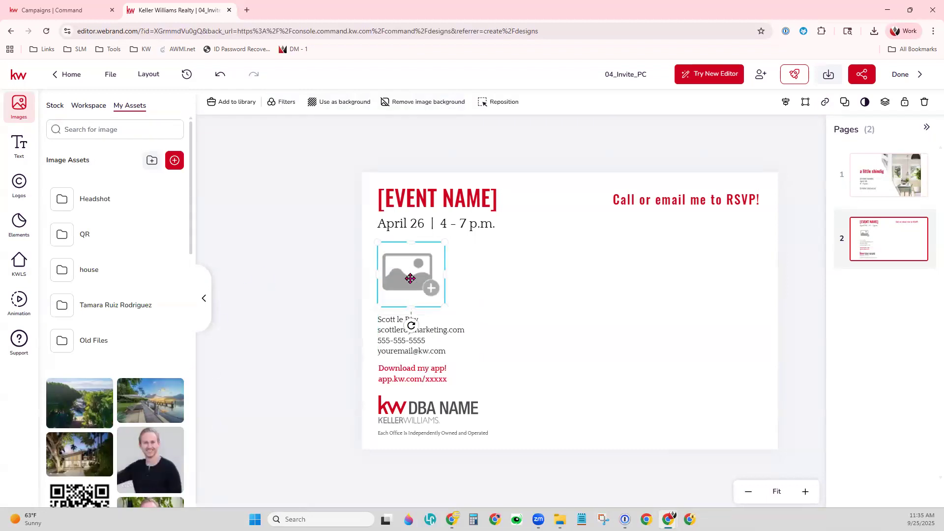
{"action": "left_click", "coordinate": [158, 444]}
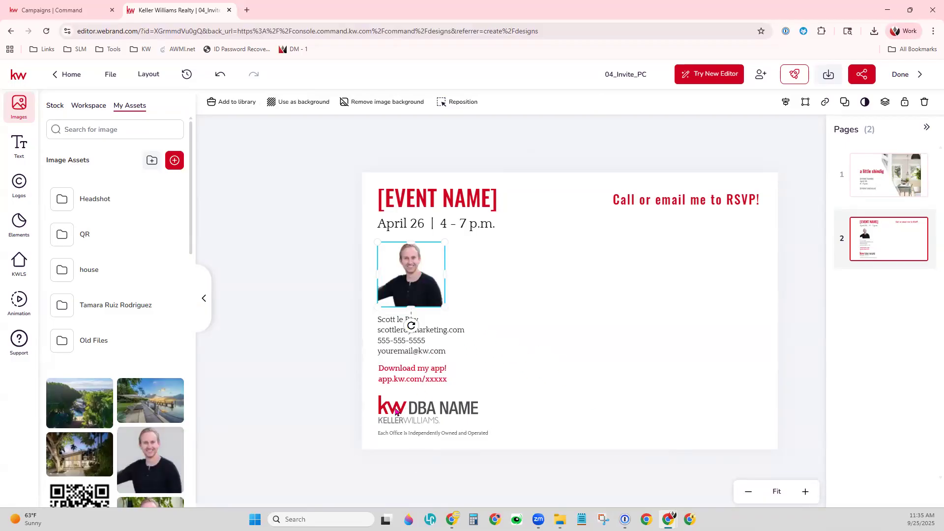
{"action": "left_click", "coordinate": [583, 340]}
- Retype the page 2 title as 'Client Appreciation Event'
{"action": "left_click", "coordinate": [444, 202]}
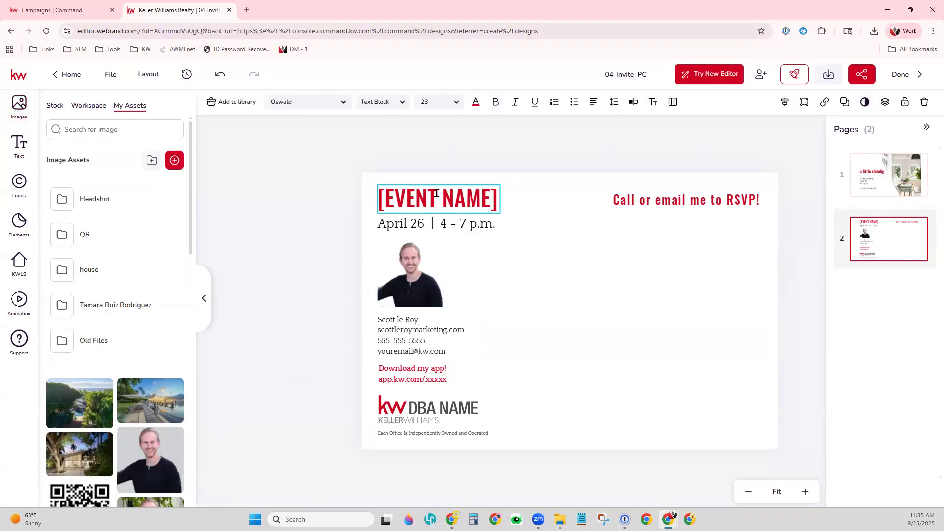
{"action": "double_click", "coordinate": [436, 193]}
{"action": "type", "text": "CXlient"}
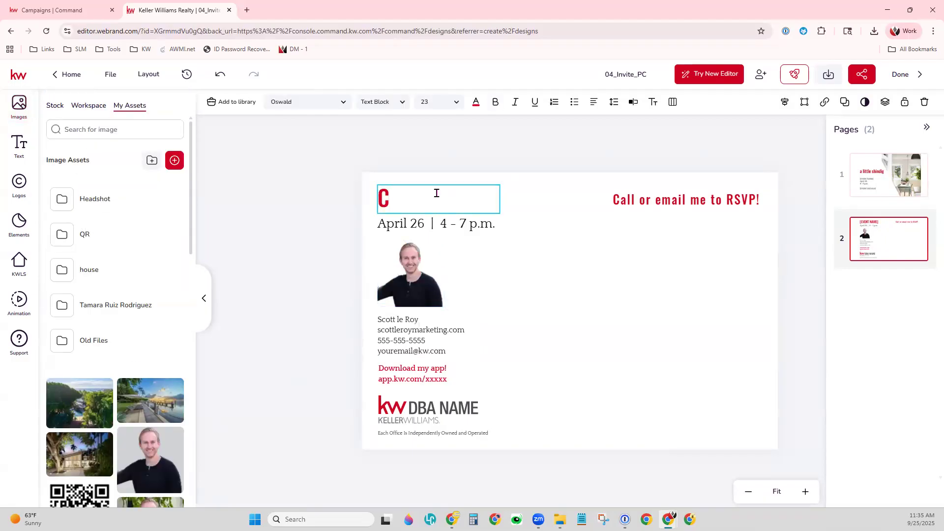
{"action": "key", "text": "BackSpace"}
{"action": "key", "text": "BackSpace"}
{"action": "key", "text": "BackSpace"}
{"action": "type", "text": "lient Apprei"}
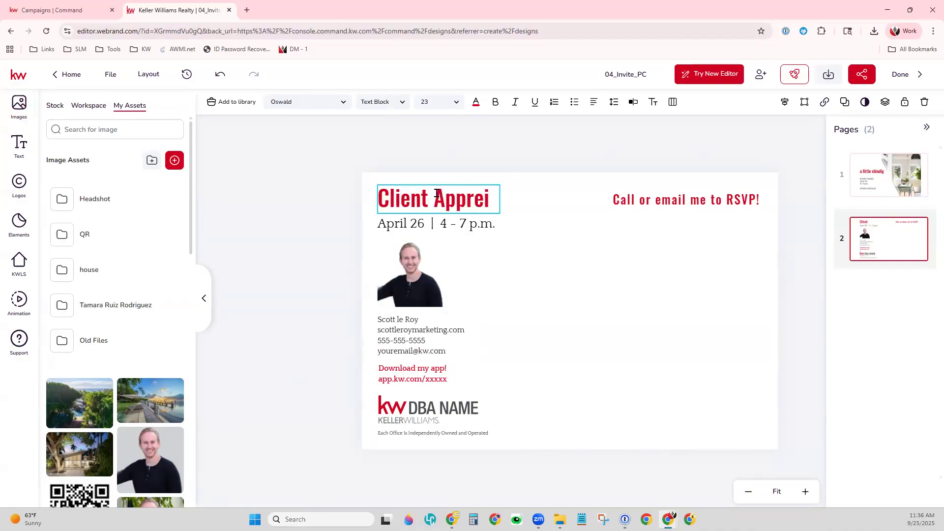
{"action": "key", "text": "BackSpace"}
{"action": "type", "text": "ciation Evan"}
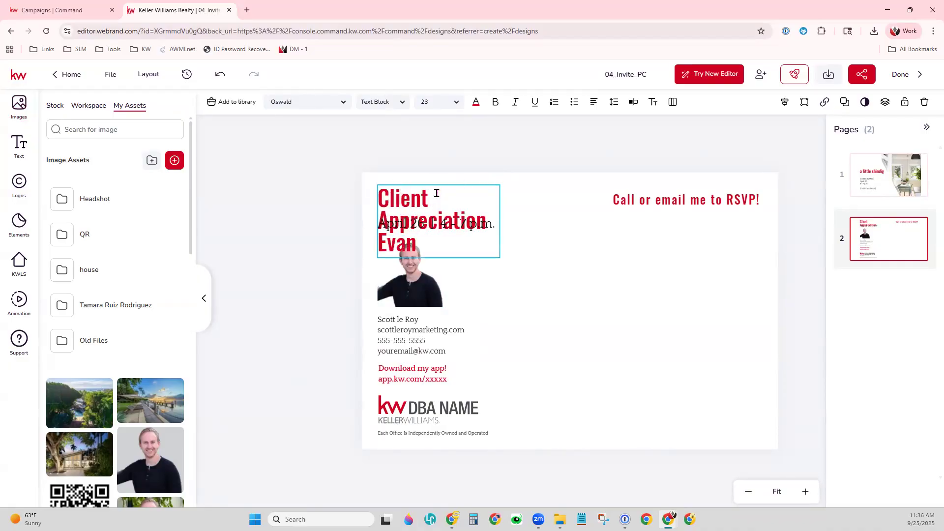
{"action": "key", "text": "BackSpace"}
{"action": "type", "text": "ent"}
{"action": "left_click", "coordinate": [415, 204]}
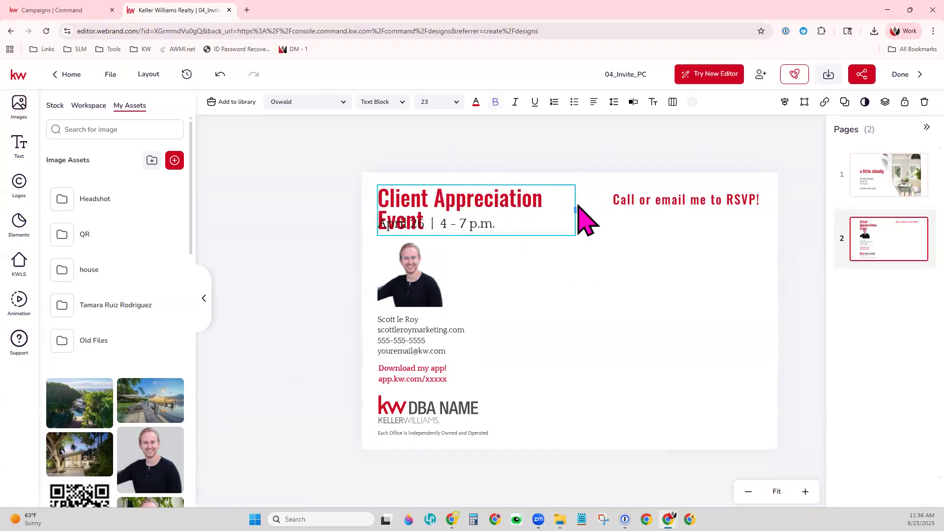
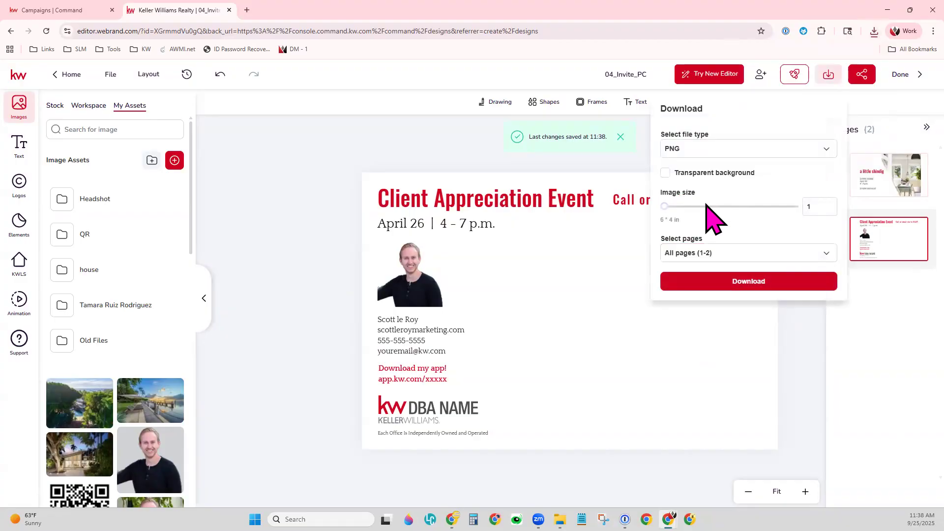
- Download only page 2 of the postcard as a PNG, then exit the editor with Done
{"action": "left_click", "coordinate": [710, 253]}
{"action": "left_click", "coordinate": [826, 277]}
{"action": "left_click", "coordinate": [824, 341]}
{"action": "left_click", "coordinate": [808, 140]}
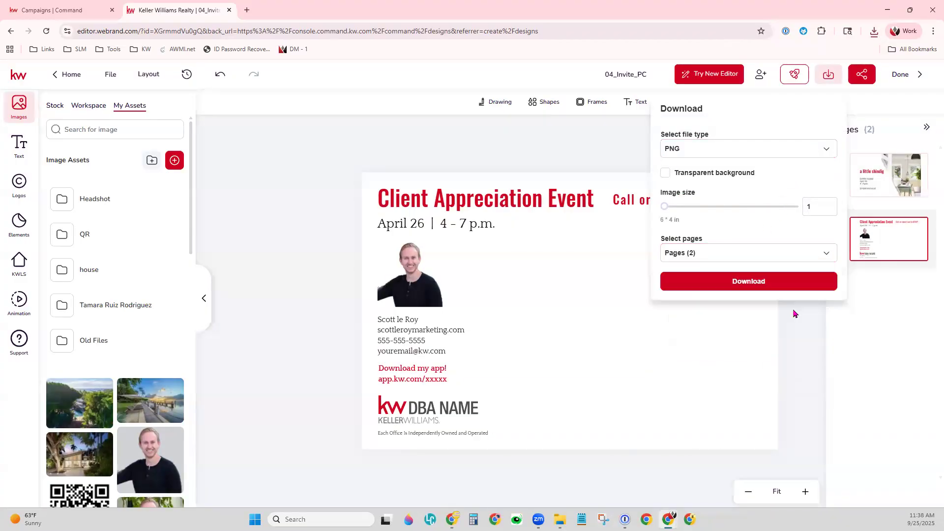
{"action": "left_click", "coordinate": [763, 285]}
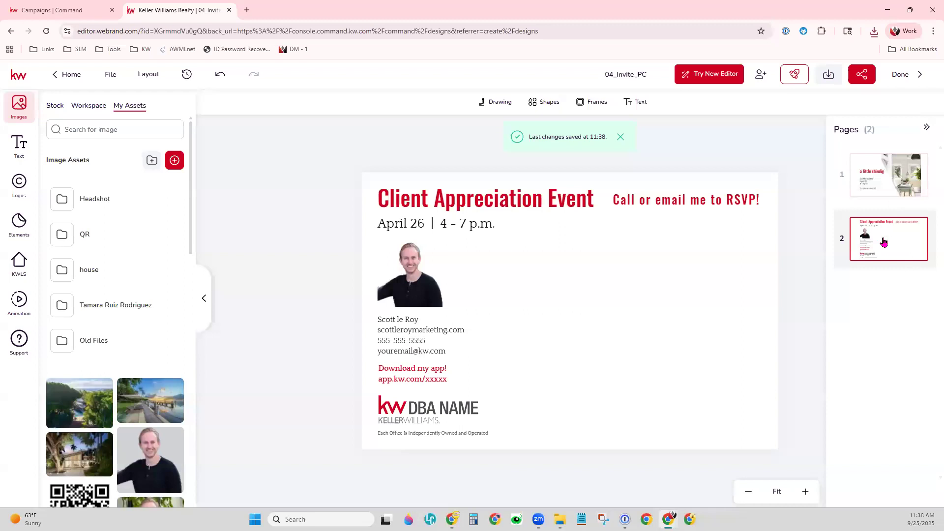
{"action": "left_click", "coordinate": [902, 78]}
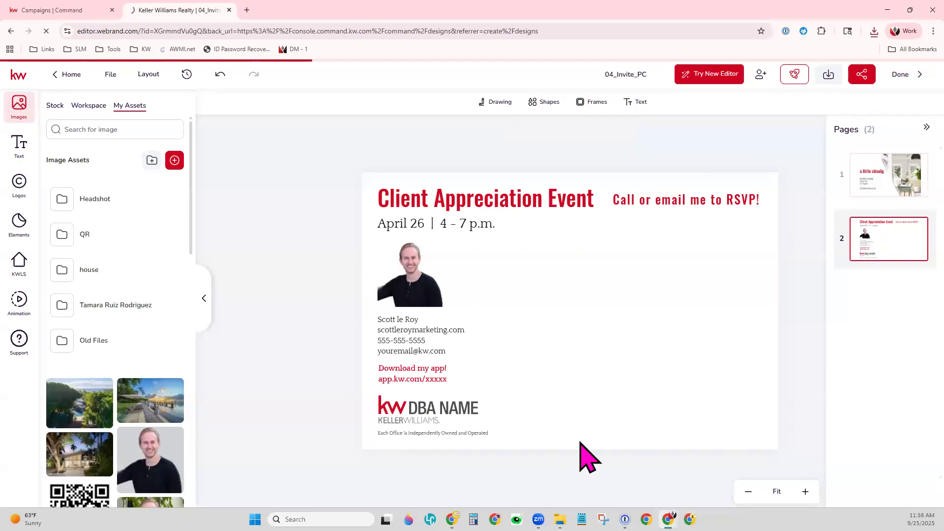
- Create a Direct Mail campaign named 'Direct Mailer - Event Demo' with the Event Awareness goal
{"action": "left_click", "coordinate": [83, 10]}
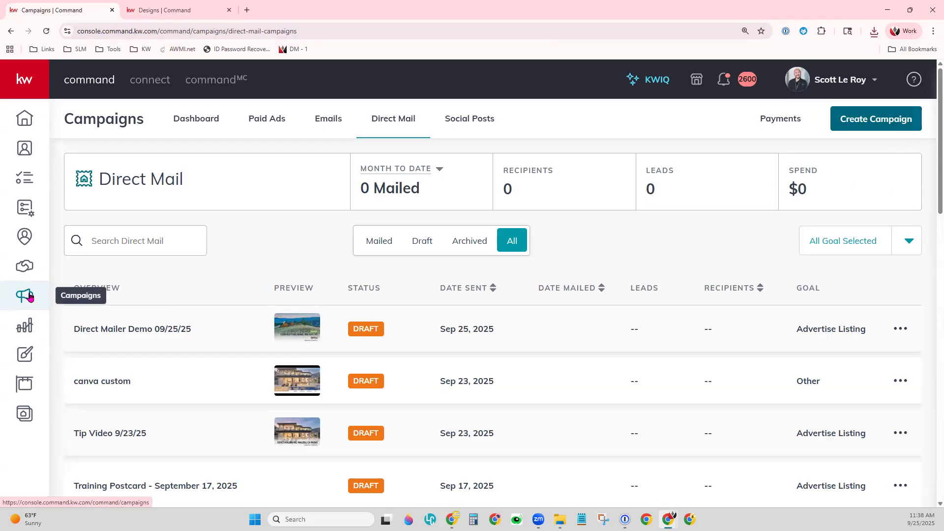
{"action": "left_click", "coordinate": [905, 124]}
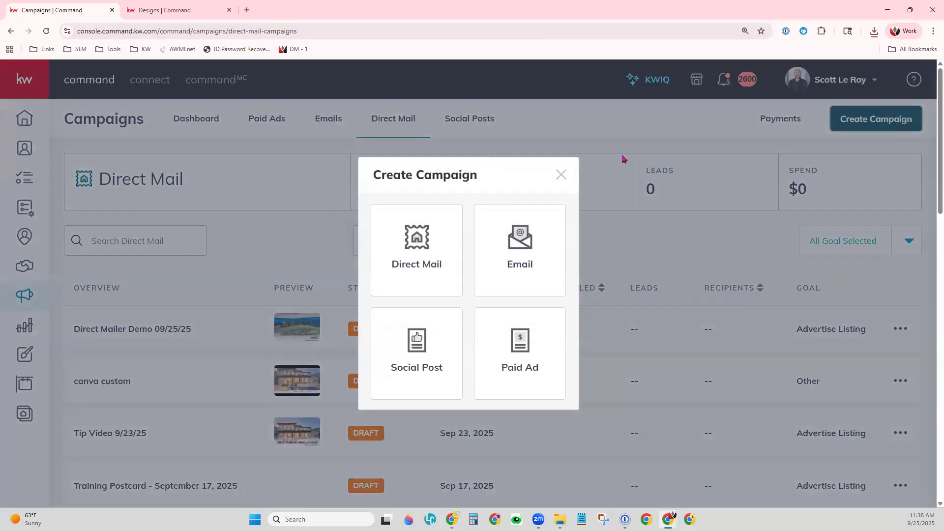
{"action": "left_click", "coordinate": [436, 245]}
{"action": "left_click", "coordinate": [369, 124]}
{"action": "type", "text": "Dir"}
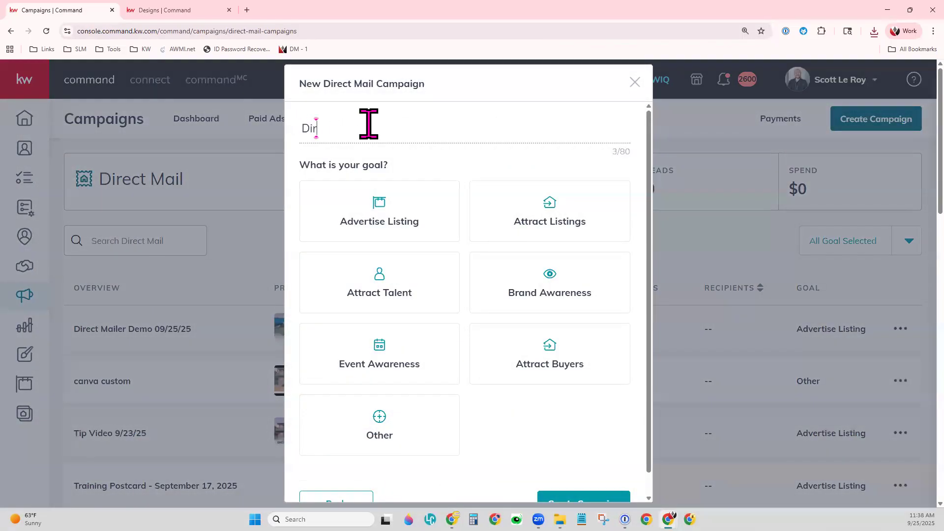
{"action": "type", "text": "ect Mailer - Event Demo"}
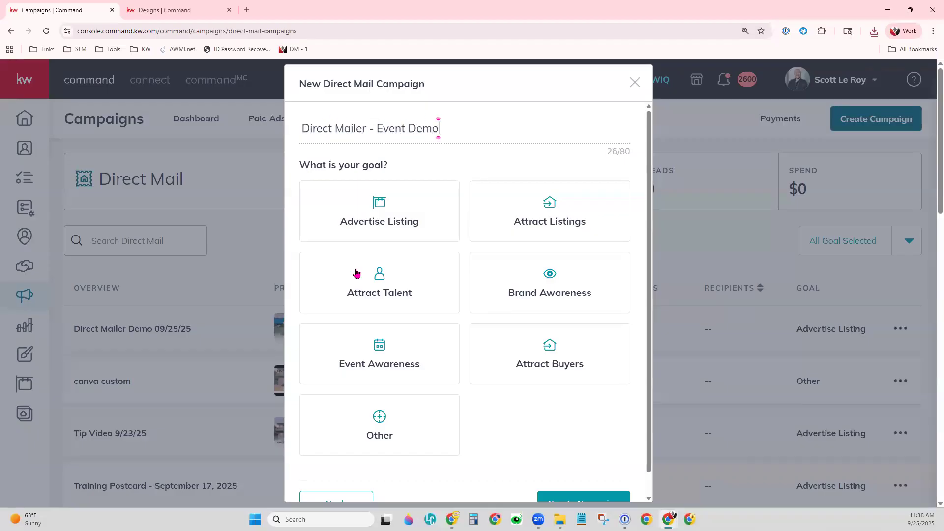
{"action": "left_click", "coordinate": [375, 376]}
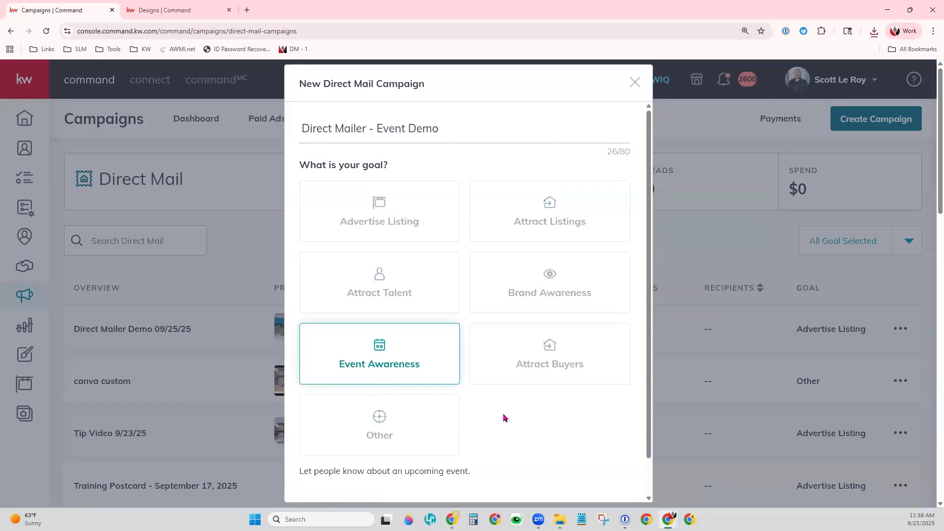
{"action": "scroll", "coordinate": [573, 433], "scroll_direction": "down", "scroll_amount": 1}
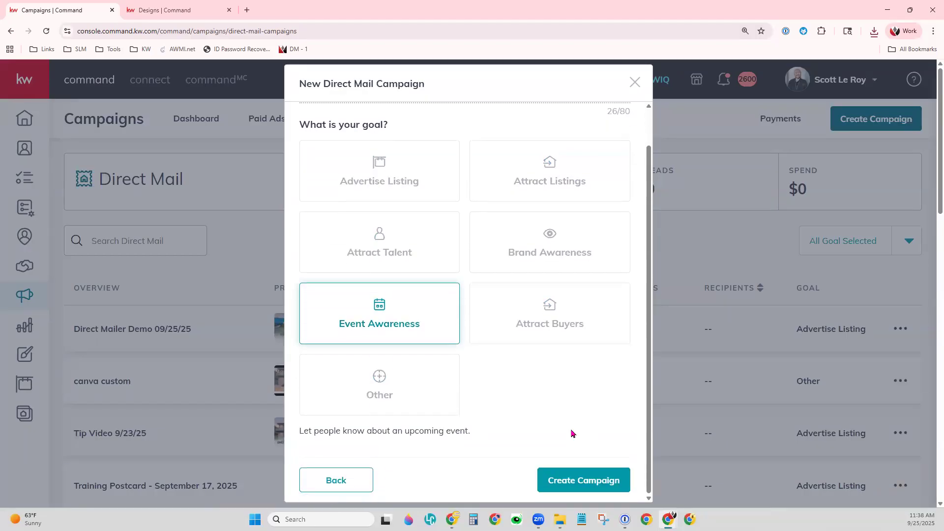
{"action": "left_click", "coordinate": [558, 481]}
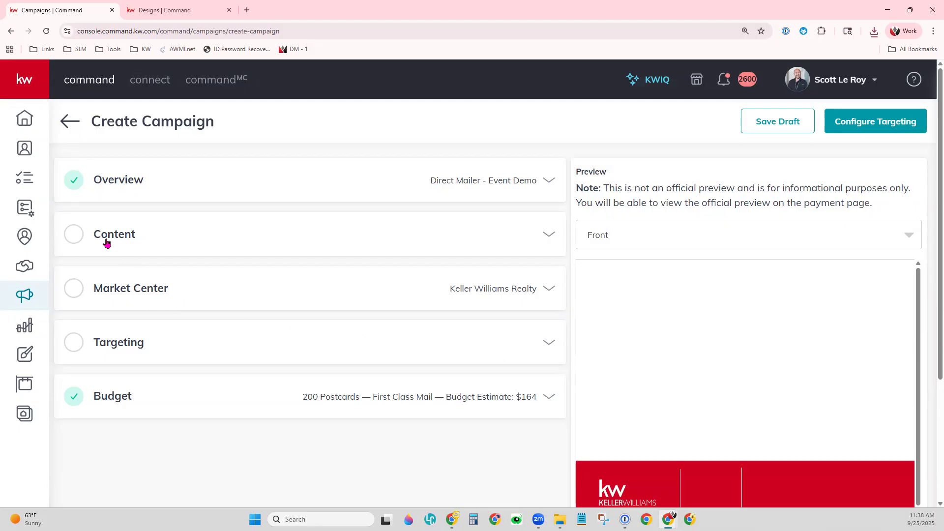
- Choose Upload a custom template for the content and select the 2775px x 1875px default size
{"action": "left_click", "coordinate": [123, 236]}
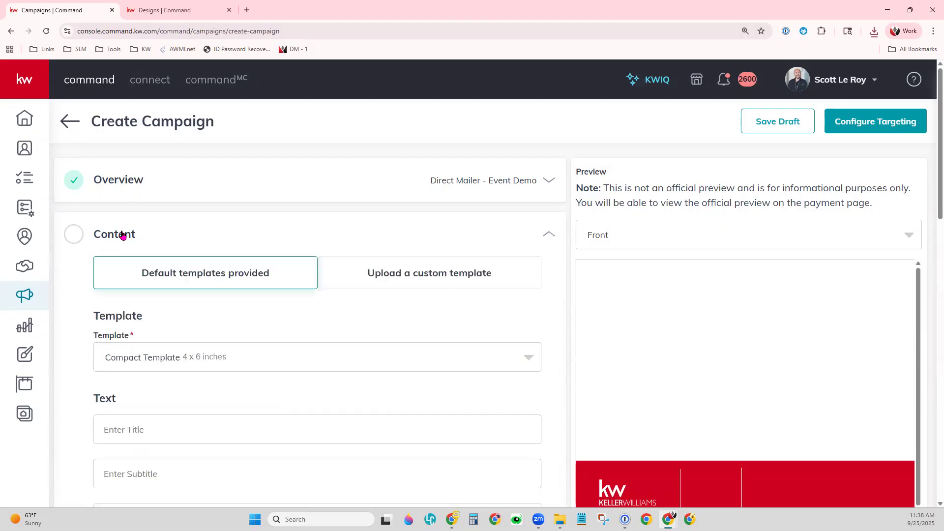
{"action": "left_click", "coordinate": [430, 275]}
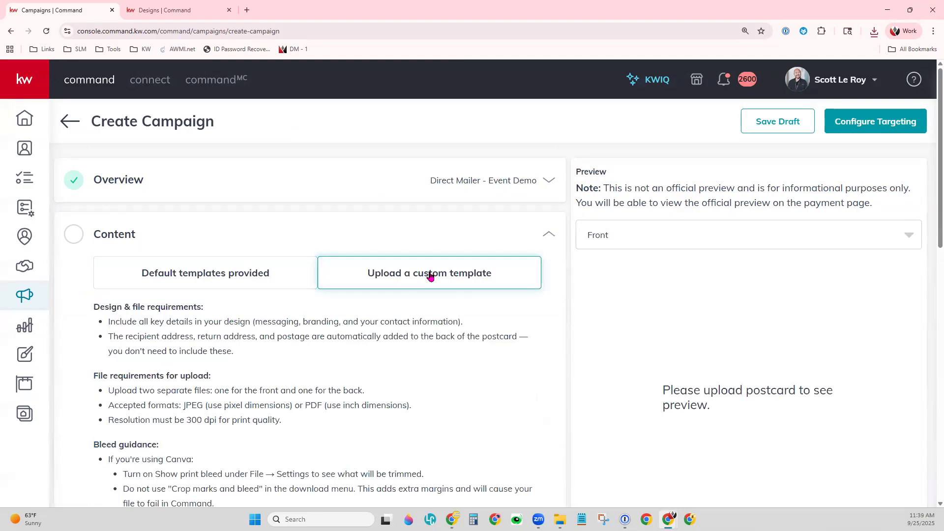
{"action": "scroll", "coordinate": [172, 276], "scroll_direction": "down", "scroll_amount": 2}
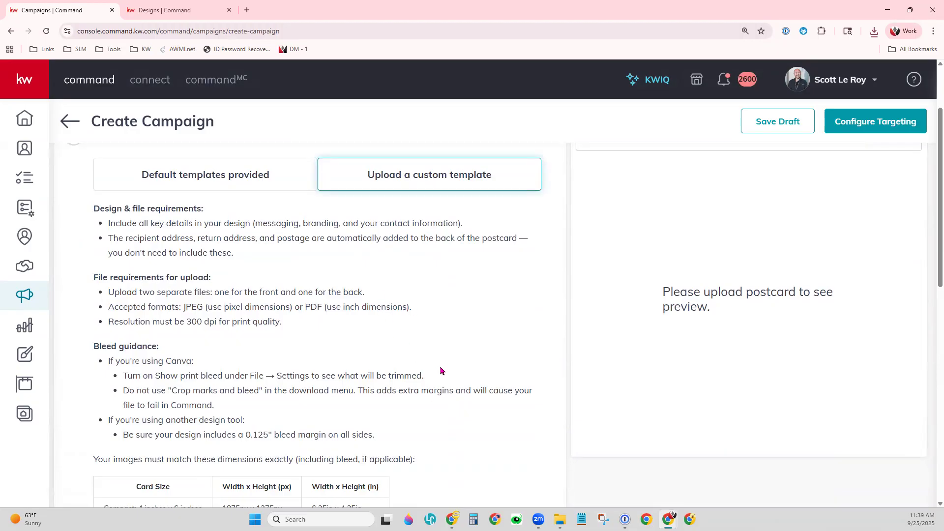
{"action": "scroll", "coordinate": [441, 371], "scroll_direction": "down", "scroll_amount": 4}
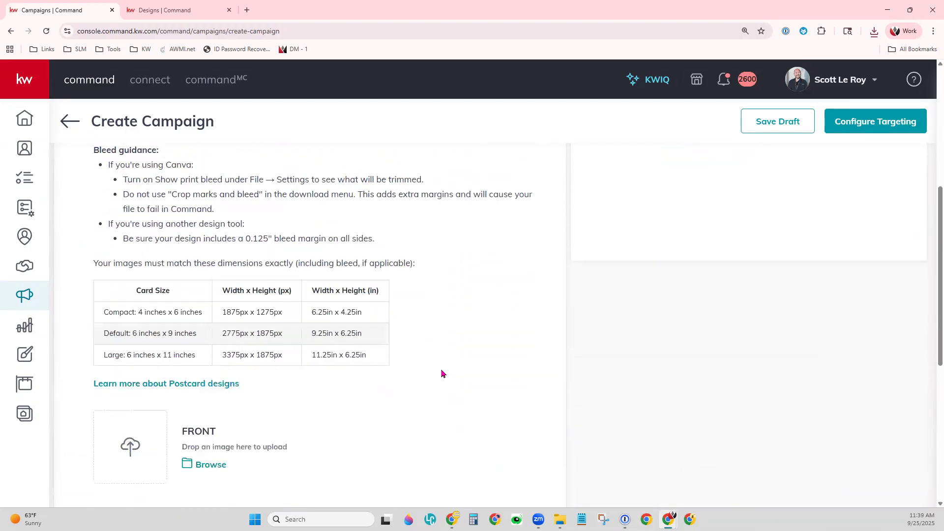
{"action": "scroll", "coordinate": [441, 374], "scroll_direction": "down", "scroll_amount": 1}
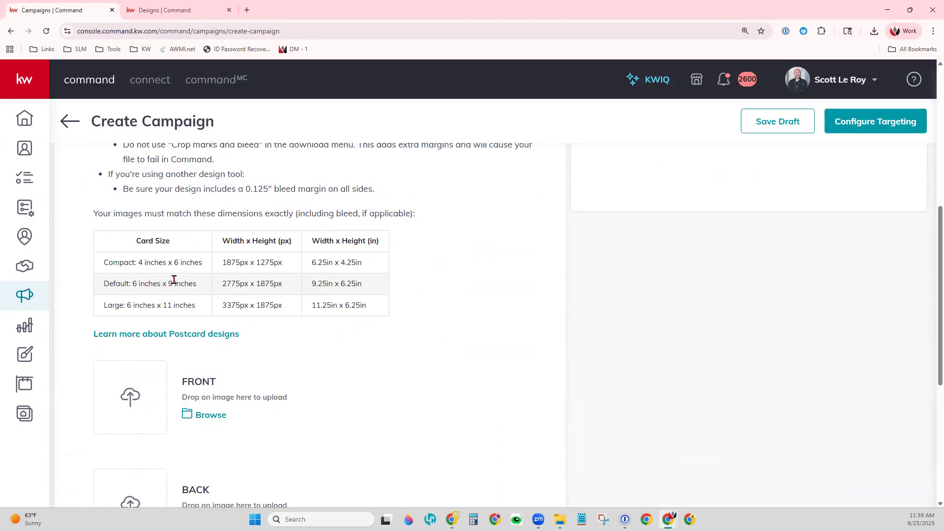
{"action": "left_click_drag", "start_coordinate": [235, 284], "coordinate": [287, 289]}
{"action": "right_click", "coordinate": [255, 285]}
{"action": "left_click", "coordinate": [288, 275]}
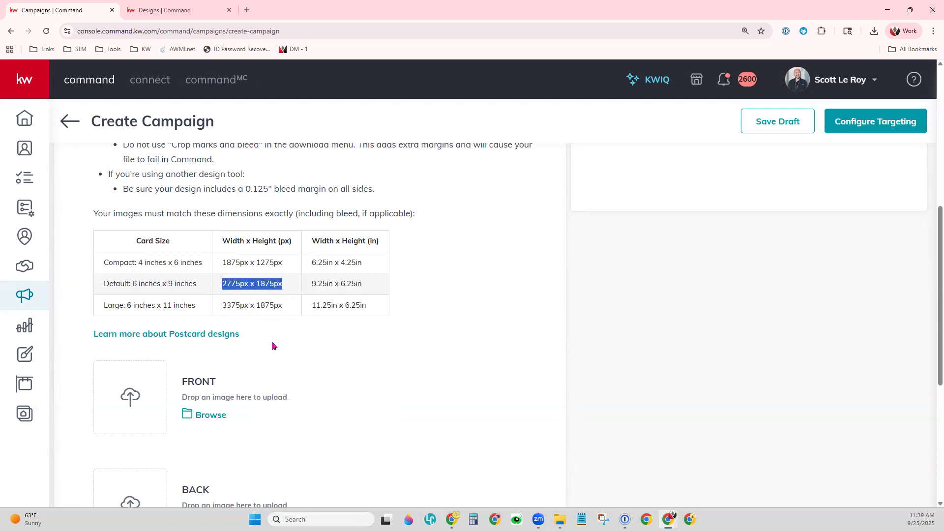
{"action": "left_click", "coordinate": [247, 10]}
- Go to imageresizer.com and upload both 04_Invite_PC postcard images
{"action": "type", "text": "imagere"}
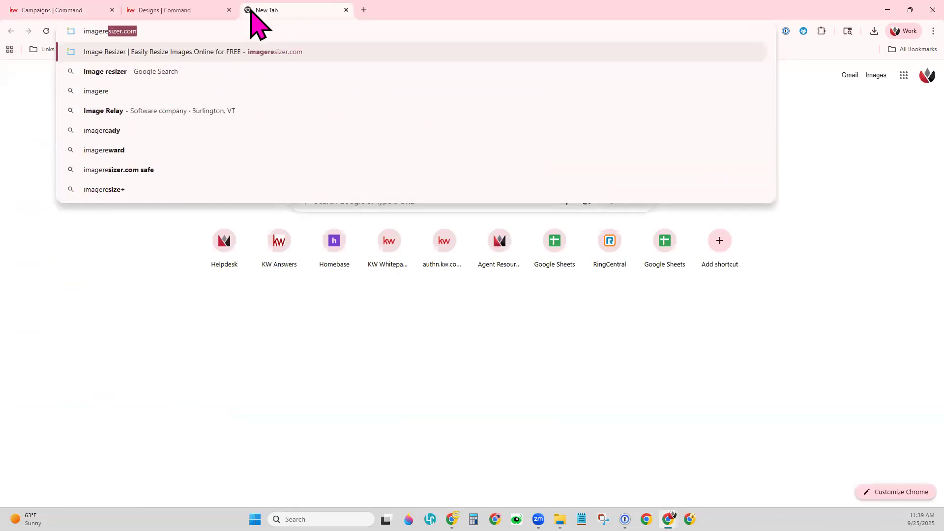
{"action": "key", "text": "Return"}
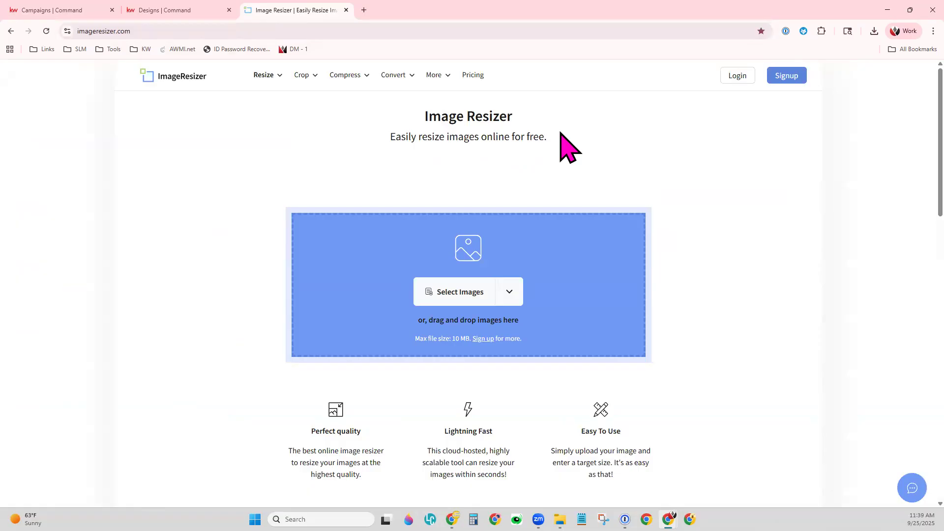
{"action": "left_click", "coordinate": [469, 294]}
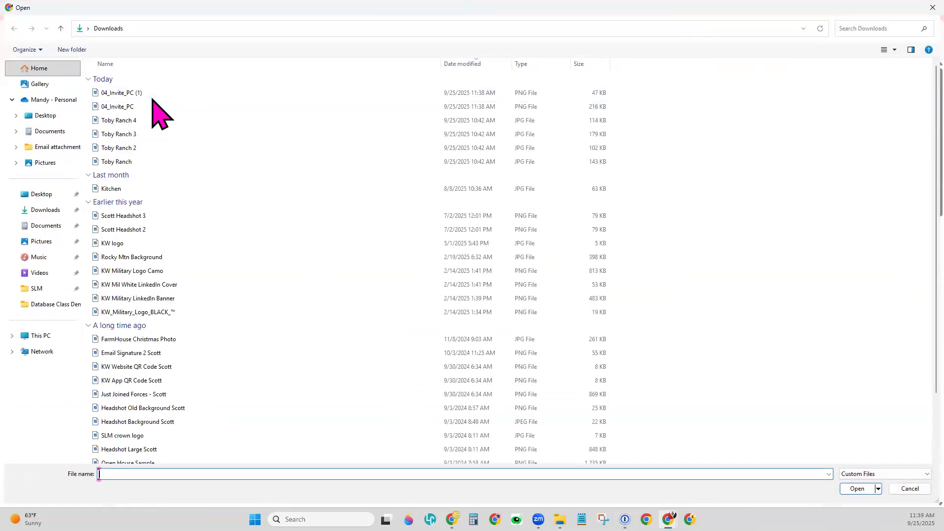
{"action": "left_click", "coordinate": [148, 94]}
{"action": "left_click", "coordinate": [145, 107], "text": "ctrl"}
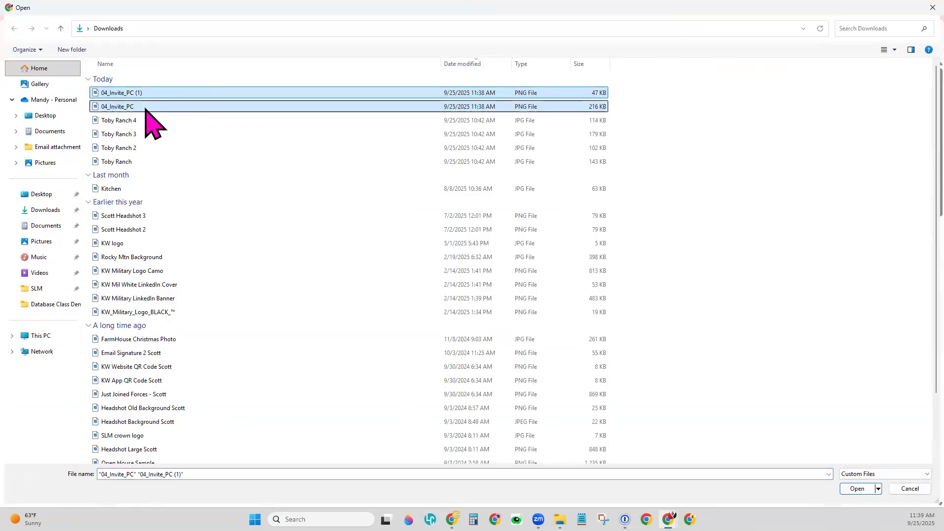
{"action": "key", "text": "Return"}
{"action": "scroll", "coordinate": [274, 190], "scroll_direction": "down", "scroll_amount": 1}
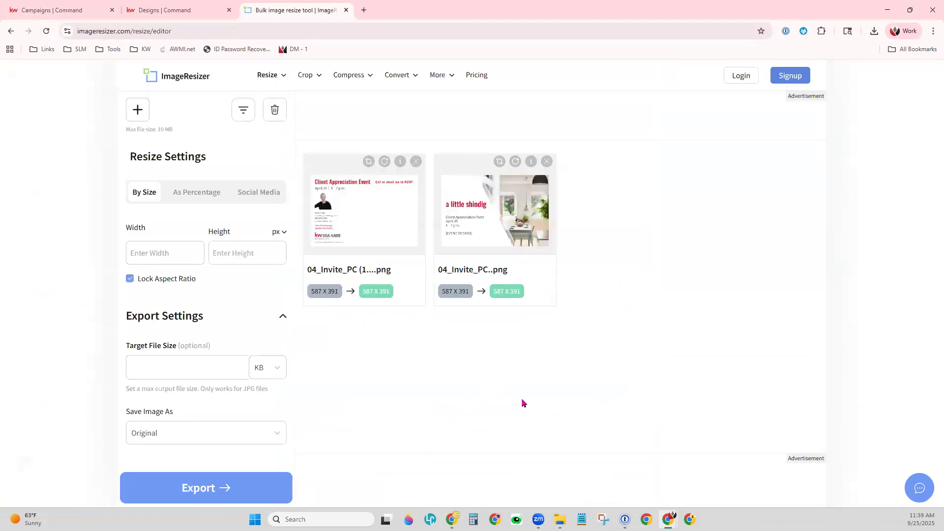
- Unlock the aspect ratio and set both images to 2775 x 1875
{"action": "left_click", "coordinate": [171, 249]}
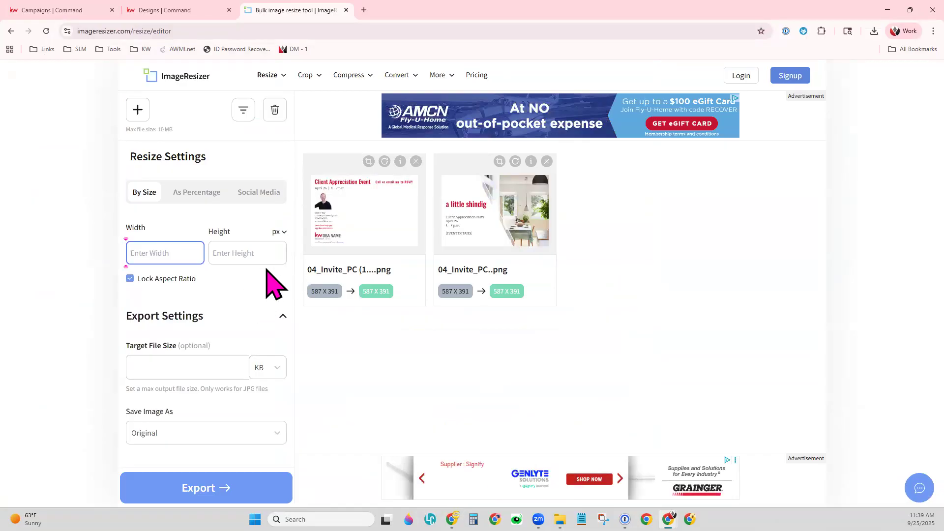
{"action": "type", "text": "2775"}
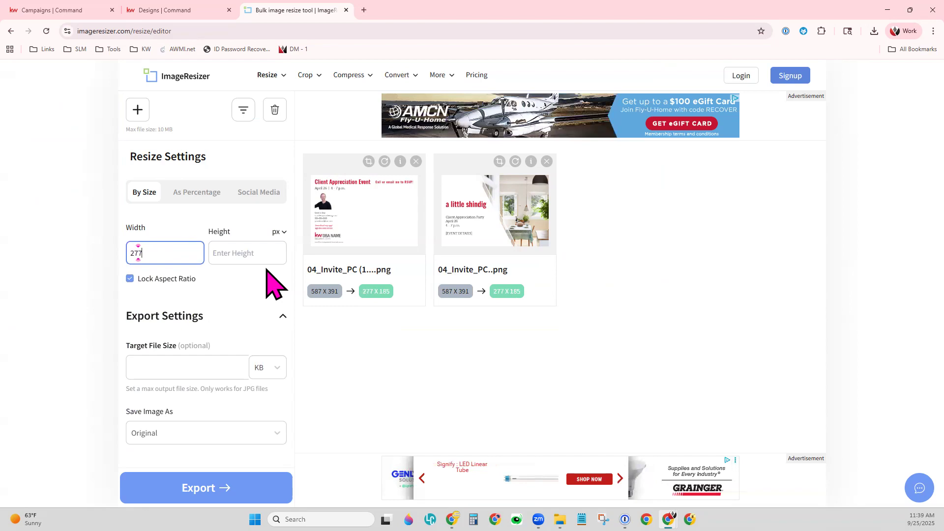
{"action": "key", "text": "Tab"}
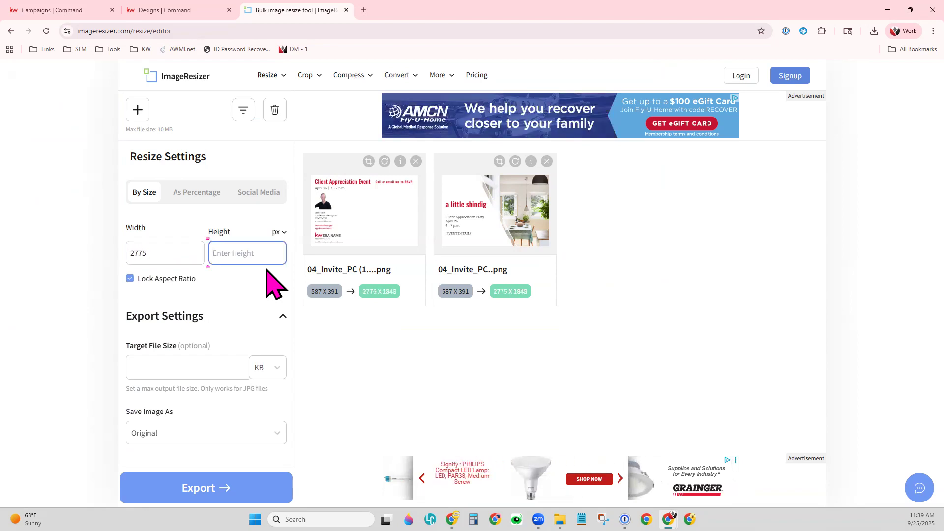
{"action": "type", "text": "1875"}
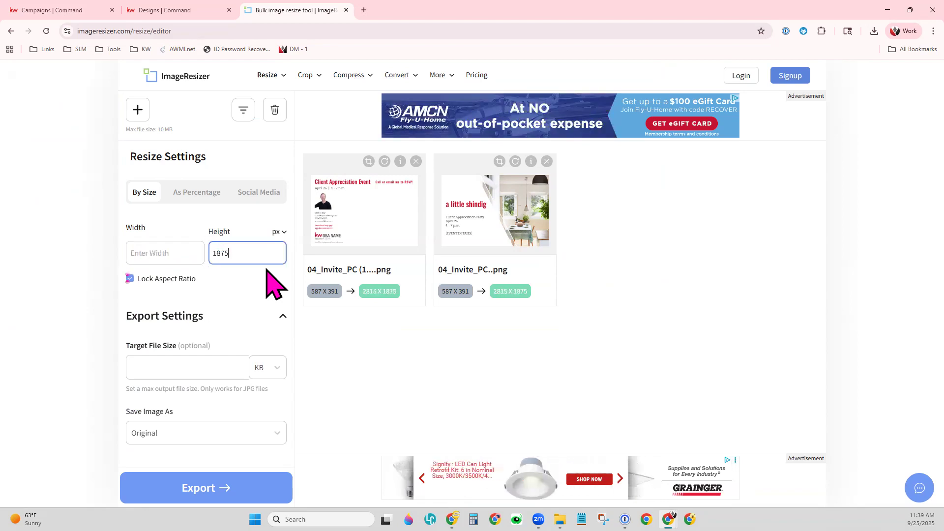
{"action": "left_click", "coordinate": [257, 274]}
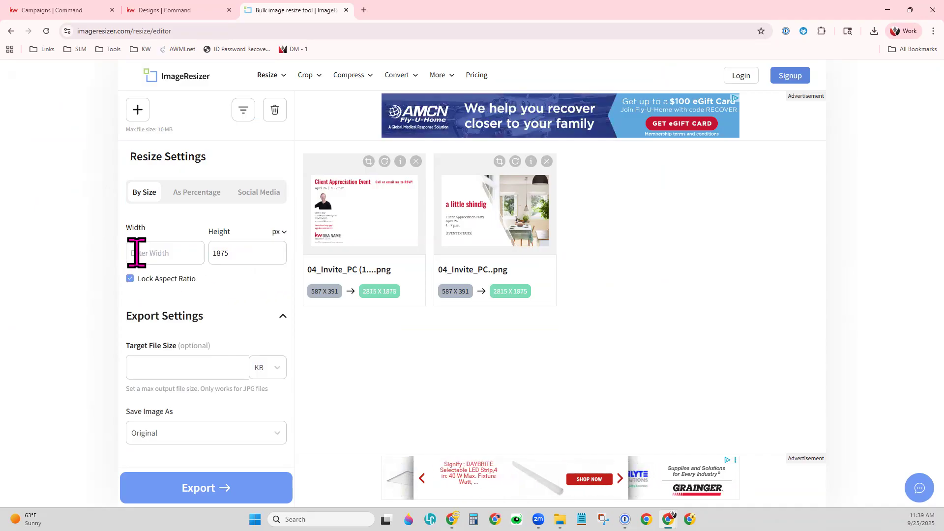
{"action": "left_click", "coordinate": [148, 278]}
{"action": "left_click", "coordinate": [152, 254]}
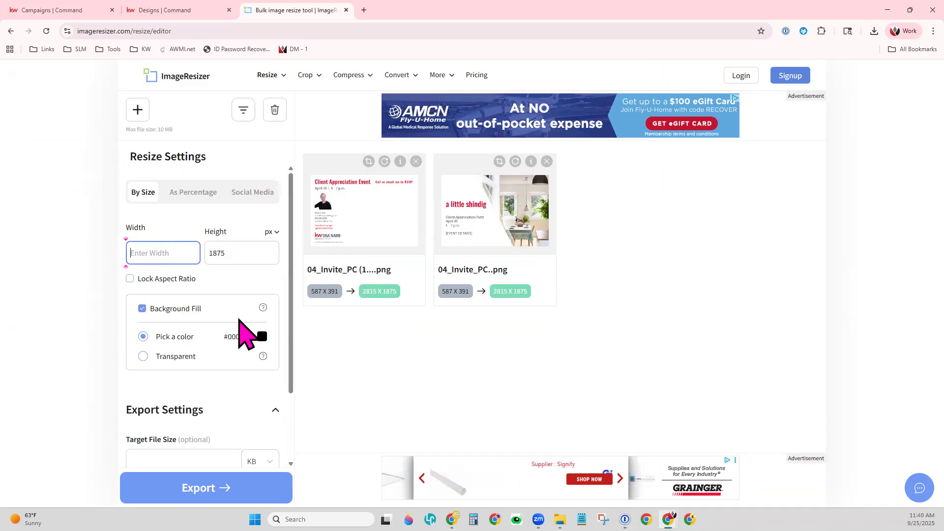
{"action": "type", "text": "2775"}
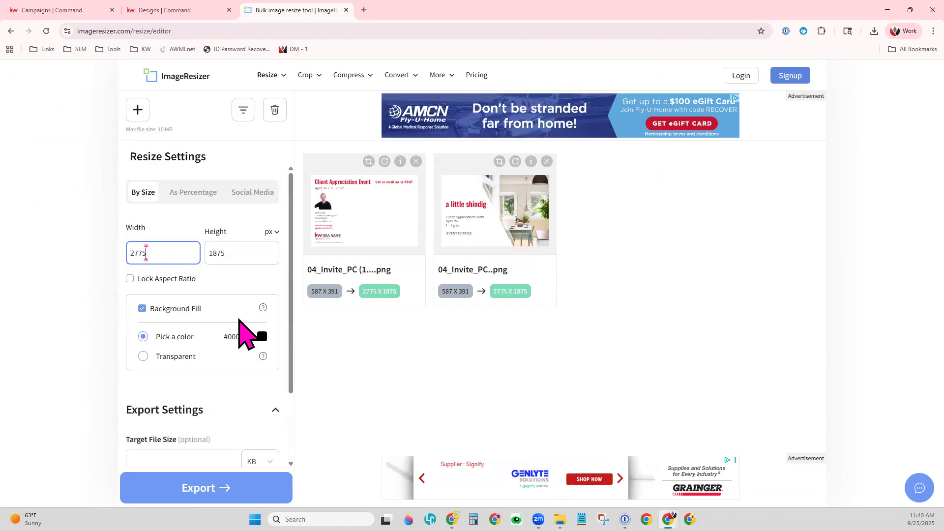
{"action": "key", "text": "Tab"}
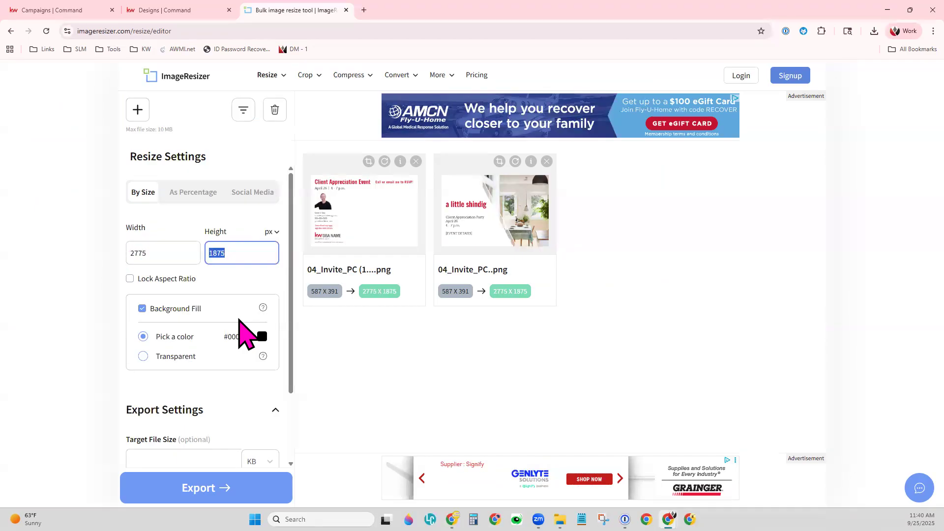
{"action": "left_click", "coordinate": [270, 291]}
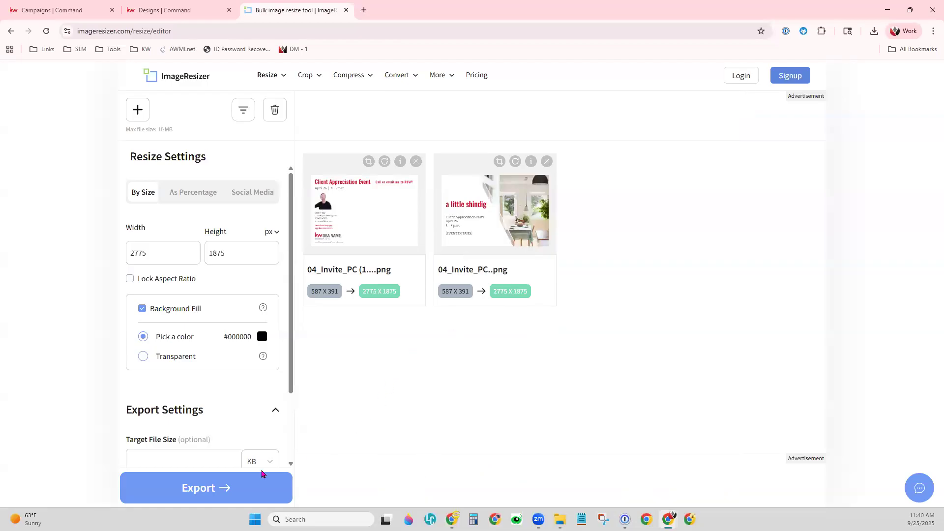
- Keep the size unit in pixels and export the resized images
{"action": "scroll", "coordinate": [244, 390], "scroll_direction": "down", "scroll_amount": 2}
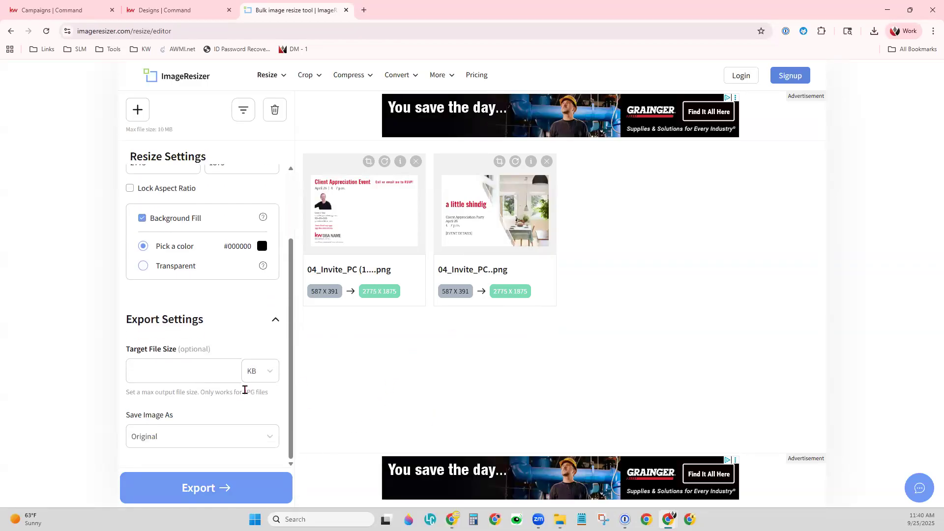
{"action": "scroll", "coordinate": [217, 426], "scroll_direction": "up", "scroll_amount": 2}
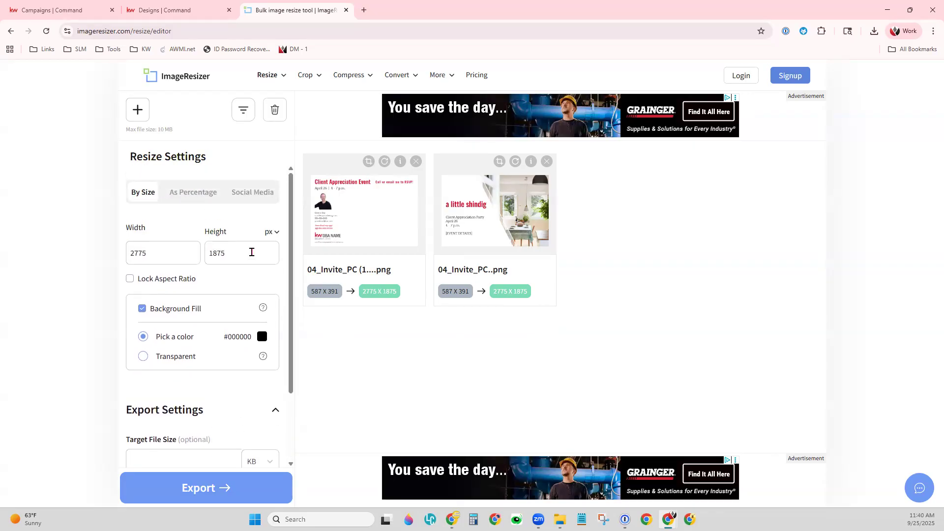
{"action": "left_click", "coordinate": [270, 233]}
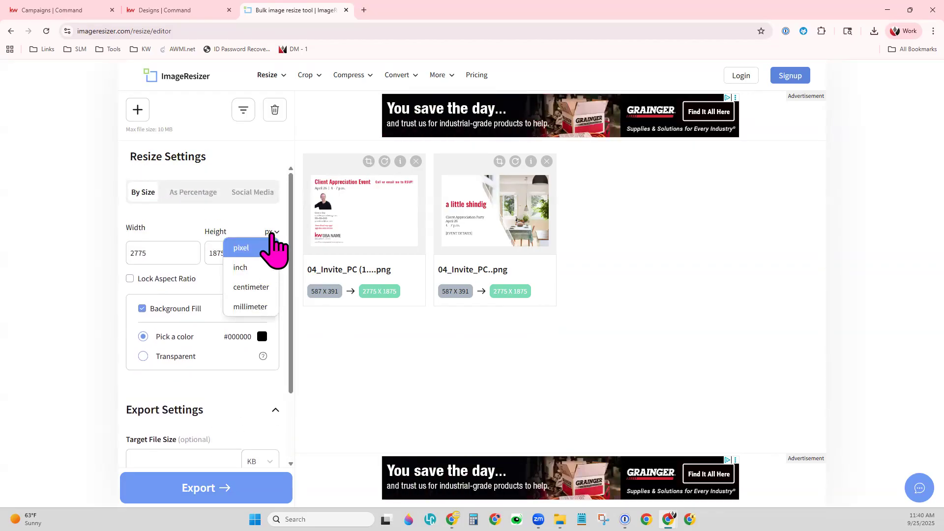
{"action": "left_click", "coordinate": [270, 232]}
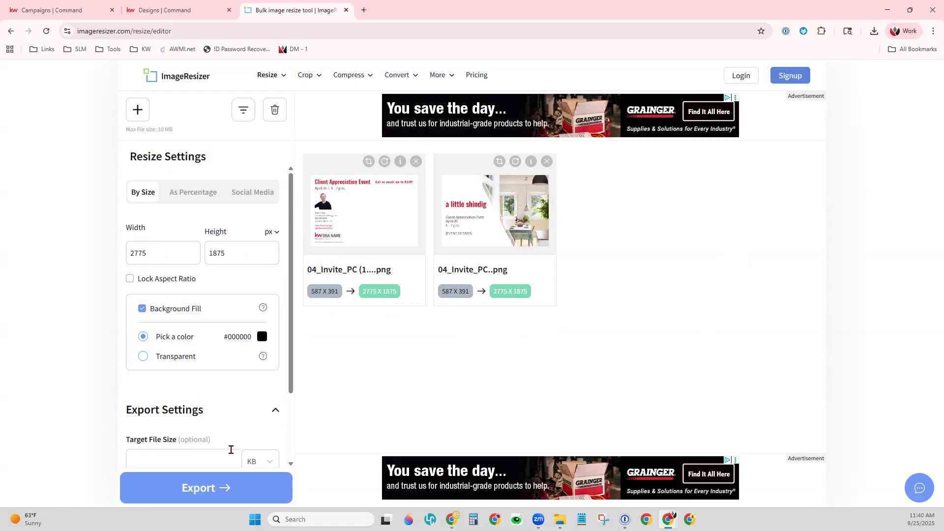
{"action": "left_click", "coordinate": [201, 488]}
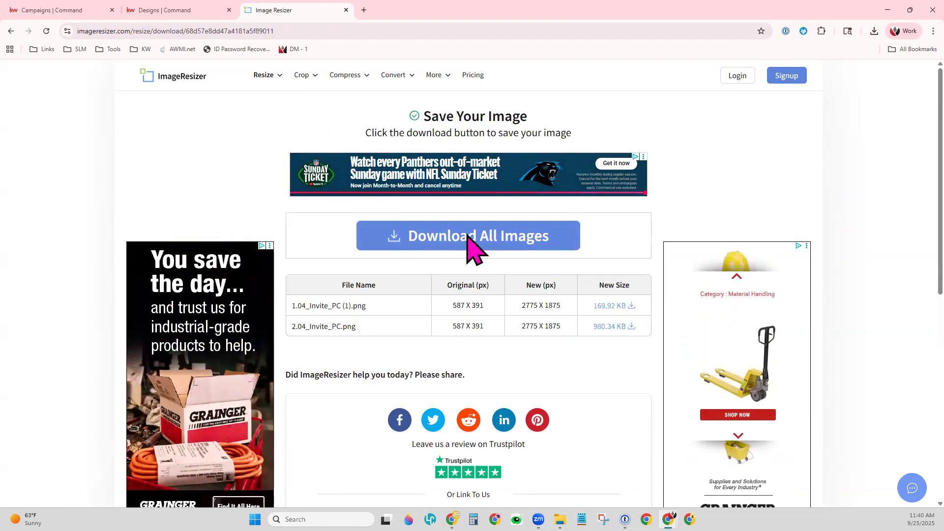
- Download both resized 2775 x 1875 images, the 169.92 KB and the 980.34 KB files
{"action": "left_click", "coordinate": [631, 306]}
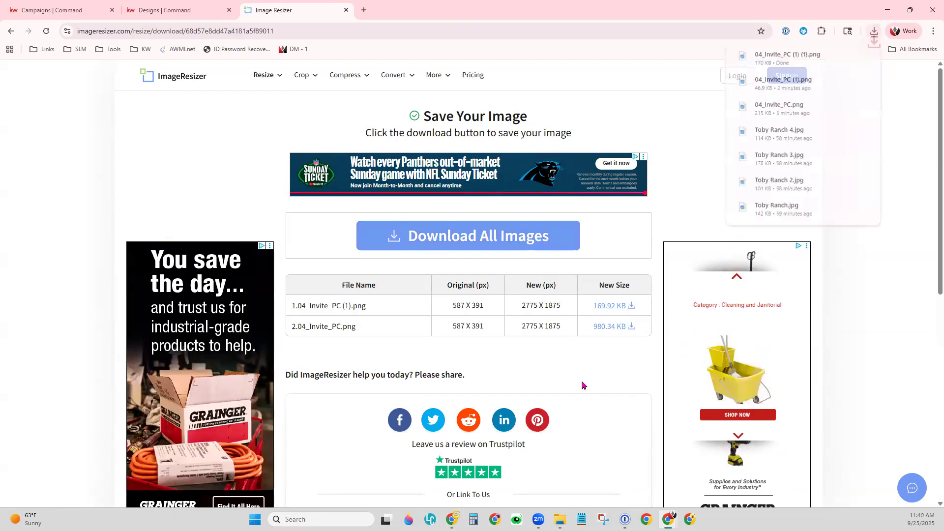
{"action": "left_click", "coordinate": [612, 328]}
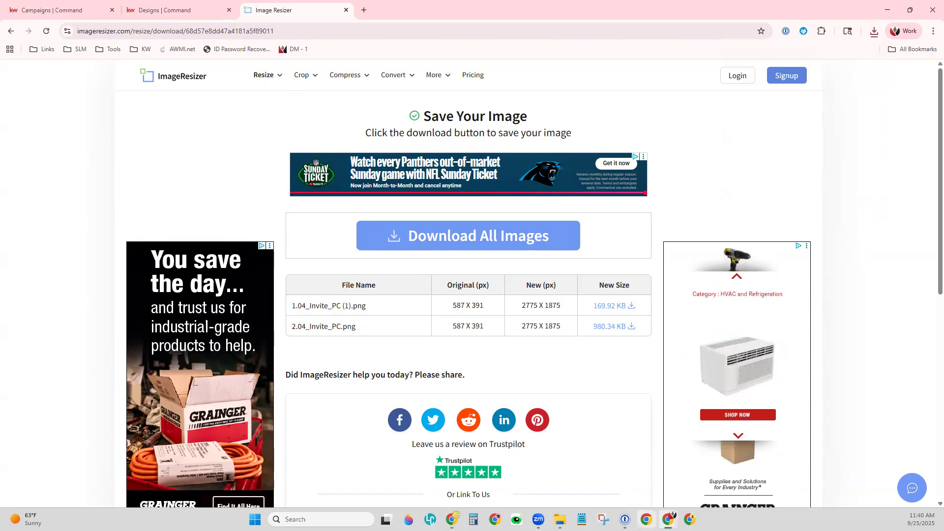
{"action": "left_click", "coordinate": [559, 519]}
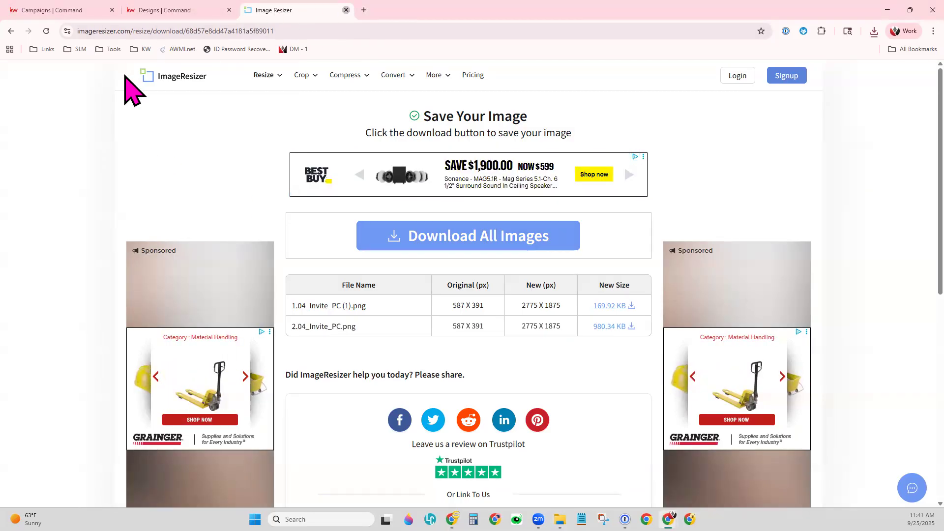
- Upload the Front and Back images as the postcard's front and back sides and save the content
{"action": "key", "text": "ctrl+w"}
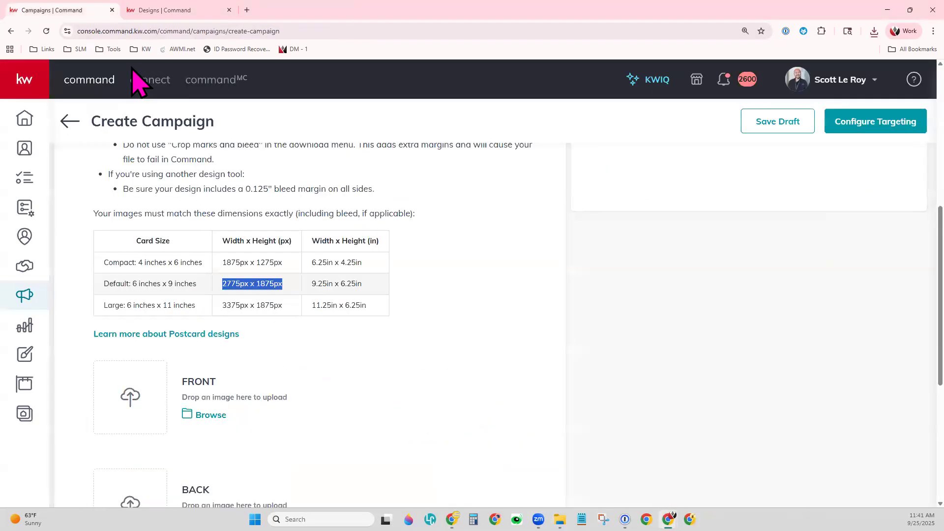
{"action": "left_click", "coordinate": [368, 357]}
{"action": "scroll", "coordinate": [370, 358], "scroll_direction": "down", "scroll_amount": 2}
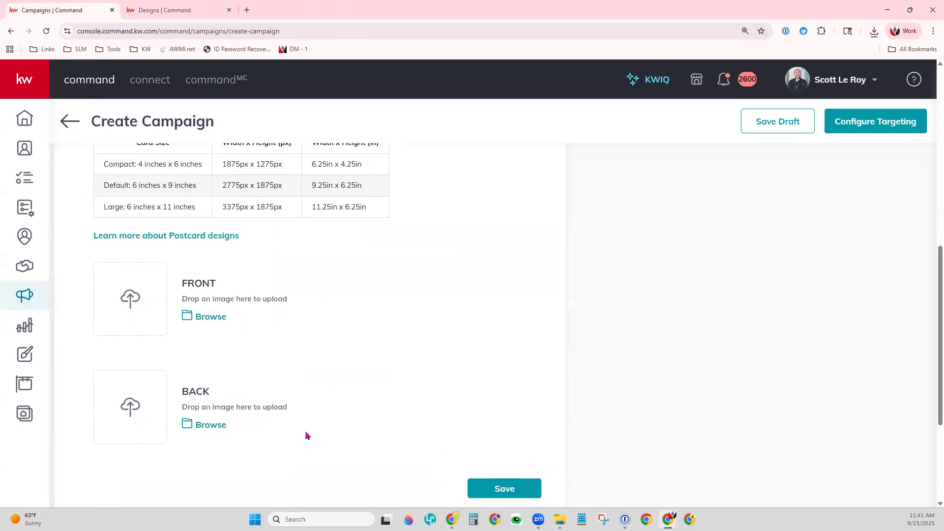
{"action": "left_click", "coordinate": [207, 322]}
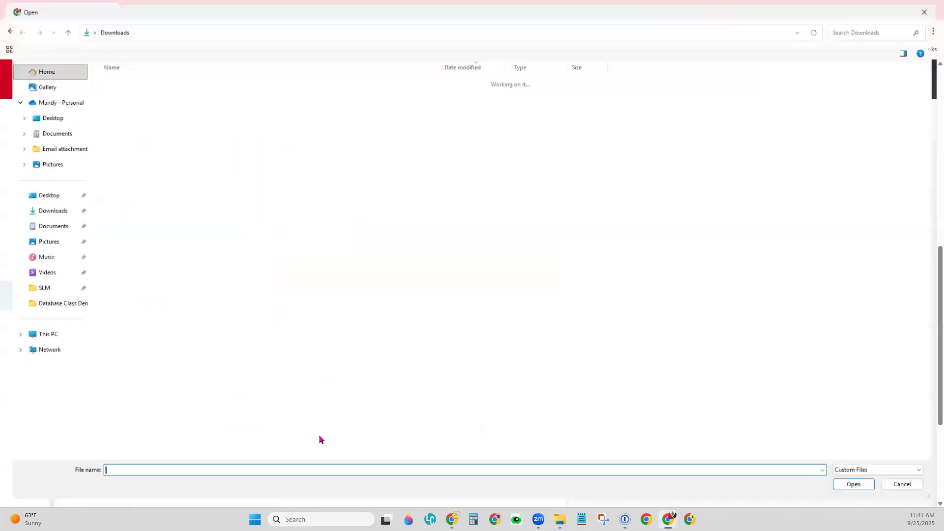
{"action": "double_click", "coordinate": [133, 93]}
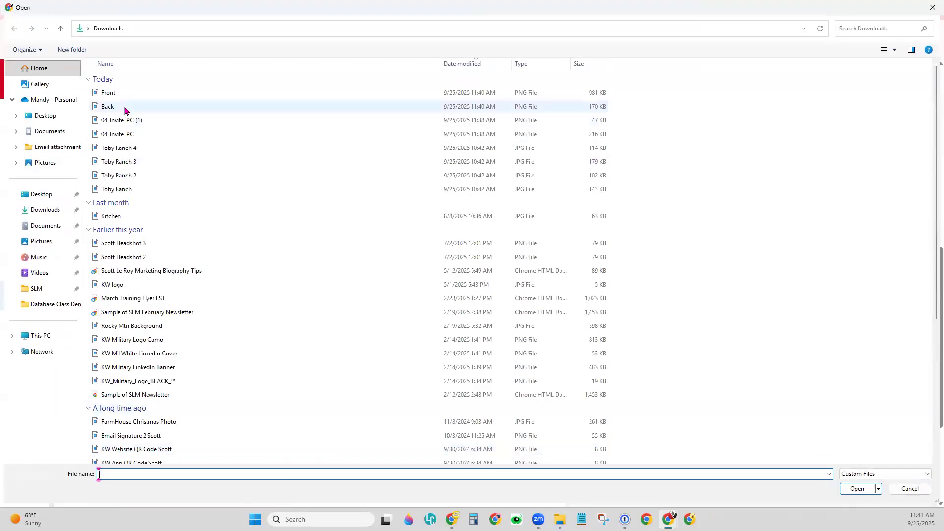
{"action": "double_click", "coordinate": [126, 108]}
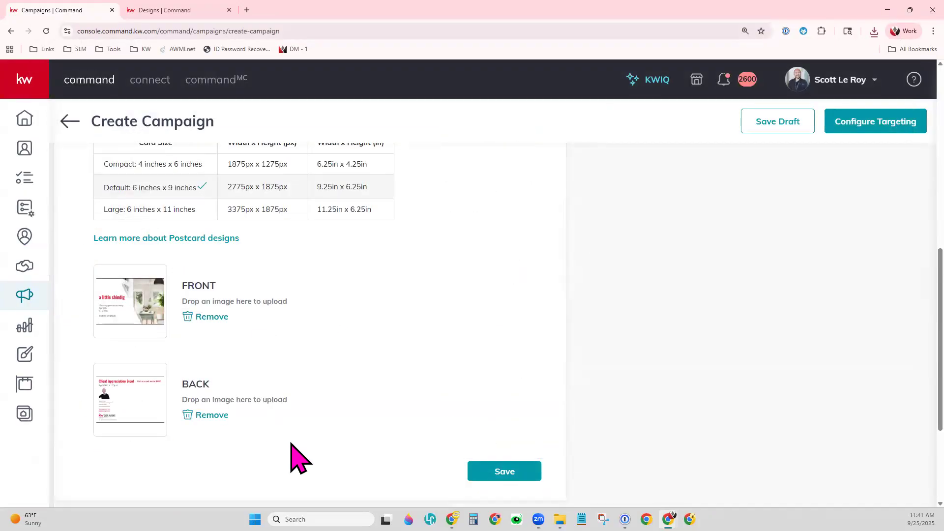
{"action": "left_click", "coordinate": [491, 475]}
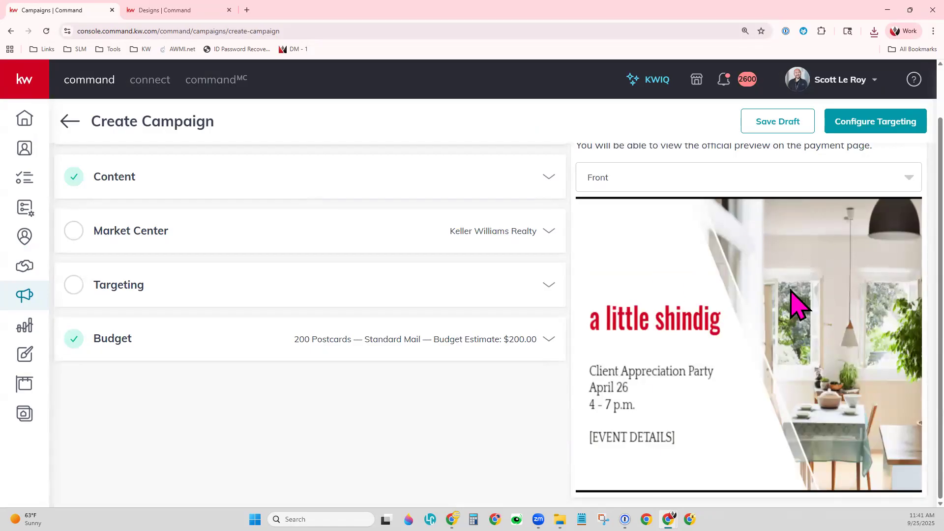
- Switch the postcard preview to show the back side
{"action": "left_click", "coordinate": [659, 174]}
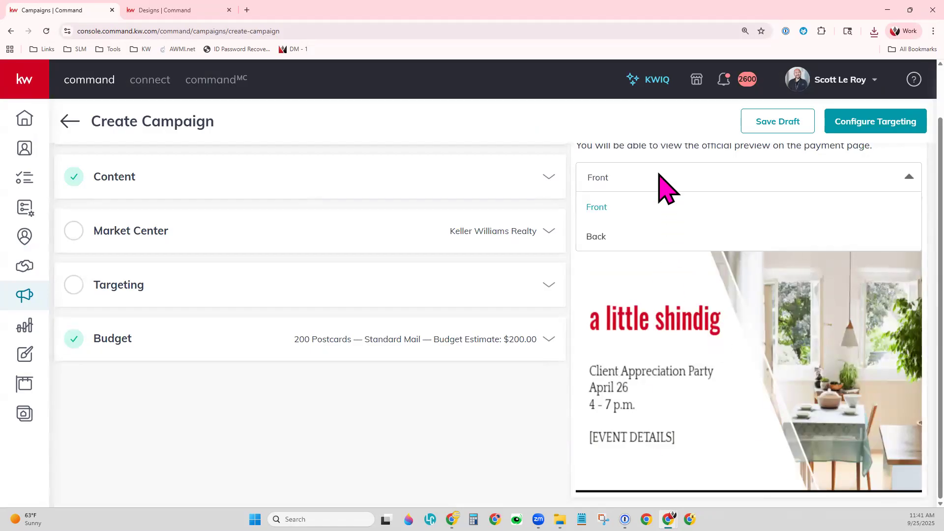
{"action": "left_click", "coordinate": [637, 235]}
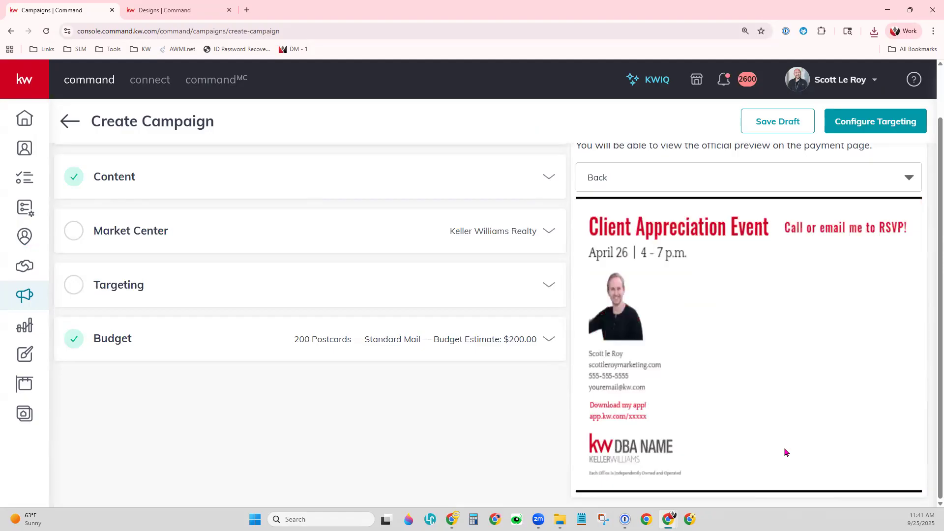
{"action": "scroll", "coordinate": [212, 270], "scroll_direction": "up", "scroll_amount": 2}
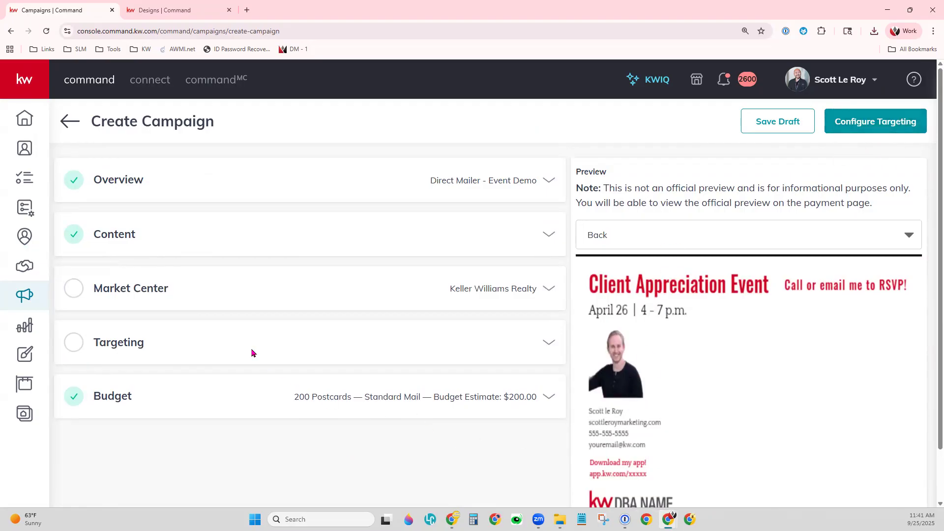
- Enter Market Center zip 32789, confirm the address as entered, and expand Targeting
{"action": "left_click", "coordinate": [235, 290]}
{"action": "scroll", "coordinate": [558, 446], "scroll_direction": "down", "scroll_amount": 1}
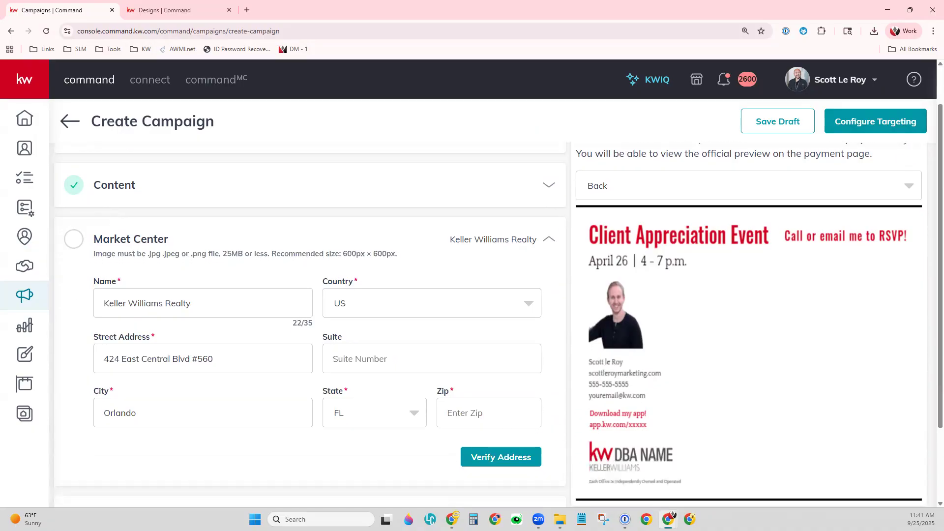
{"action": "left_click", "coordinate": [491, 413]}
{"action": "type", "text": "32789"}
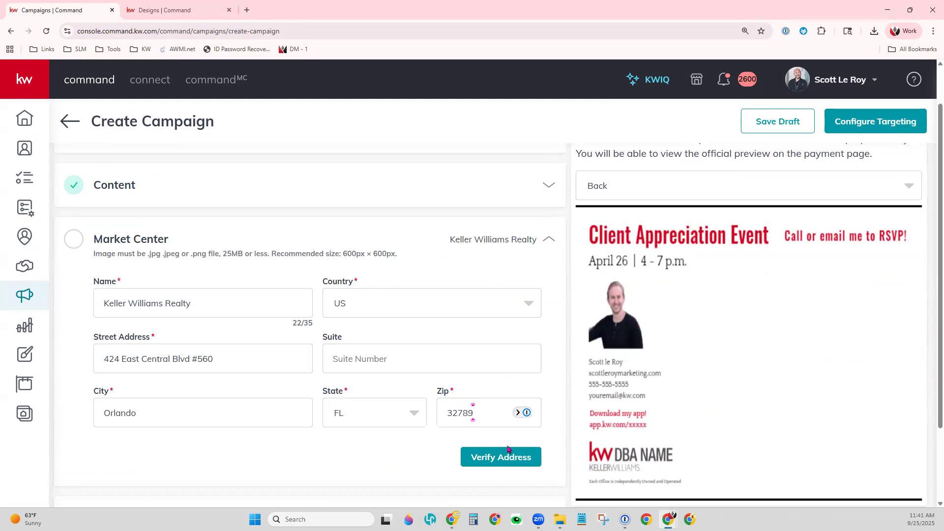
{"action": "left_click", "coordinate": [513, 459]}
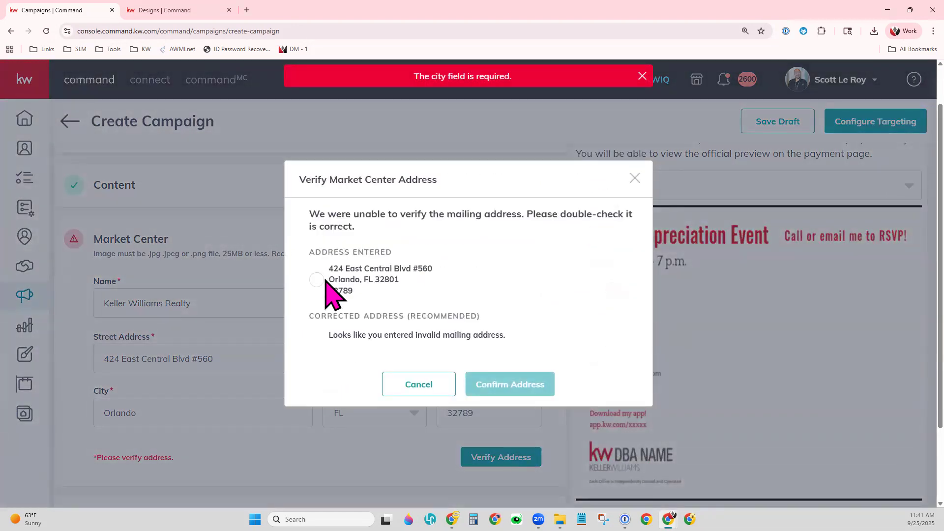
{"action": "left_click", "coordinate": [324, 284]}
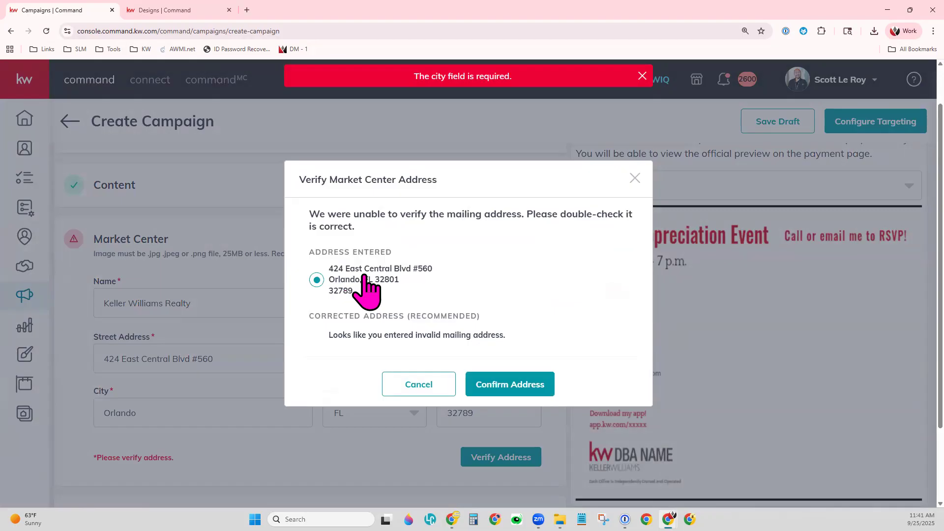
{"action": "left_click", "coordinate": [511, 388]}
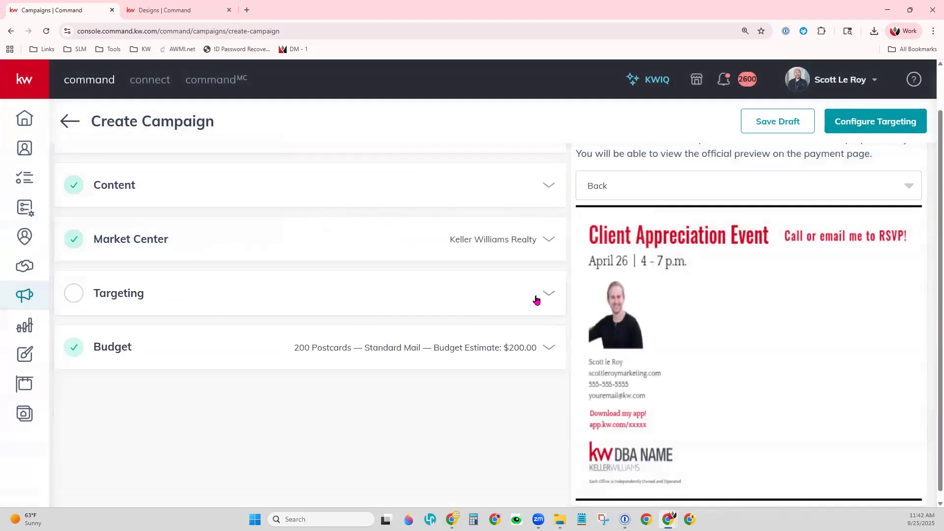
{"action": "left_click", "coordinate": [551, 297]}
{"action": "scroll", "coordinate": [368, 315], "scroll_direction": "down", "scroll_amount": 2}
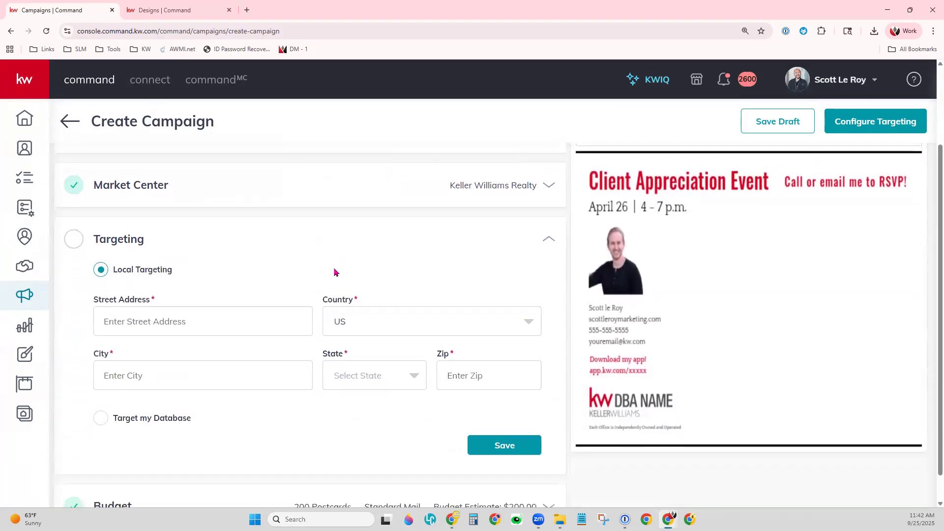
- Target database contacts and filter them by the 'class demo' tag
{"action": "left_click", "coordinate": [105, 391]}
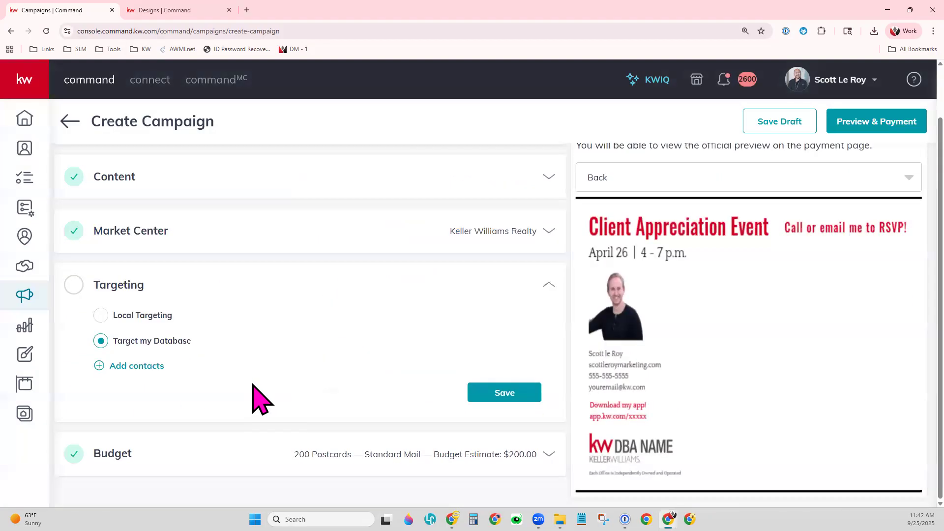
{"action": "left_click", "coordinate": [143, 366]}
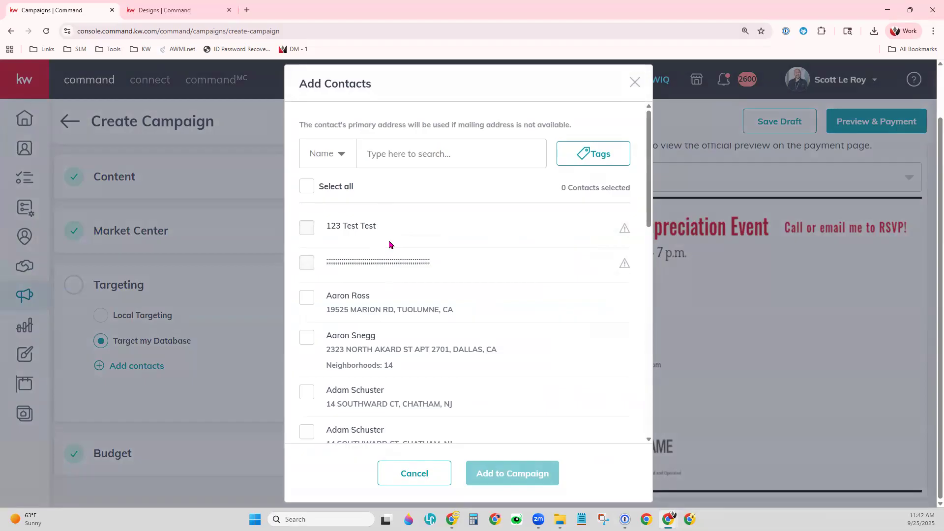
{"action": "left_click", "coordinate": [340, 165]}
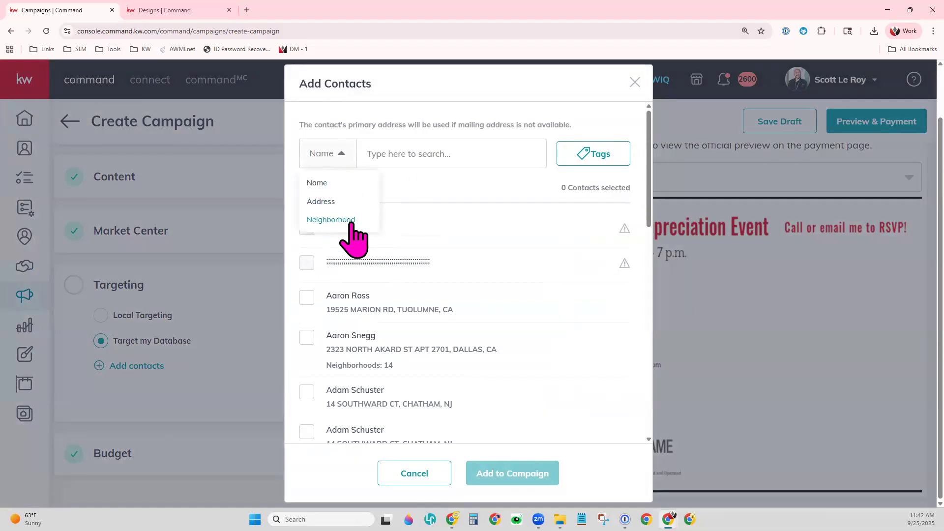
{"action": "left_click", "coordinate": [596, 158]}
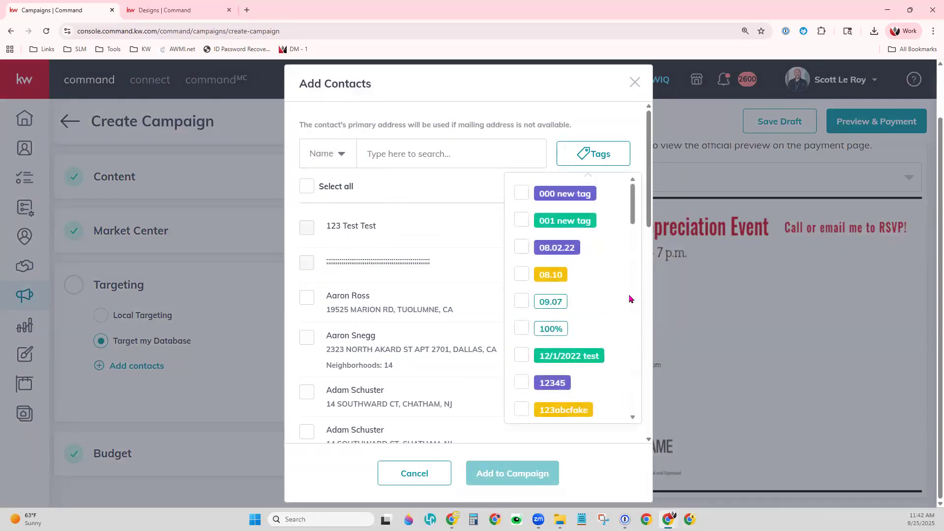
{"action": "scroll", "coordinate": [614, 388], "scroll_direction": "down", "scroll_amount": 15}
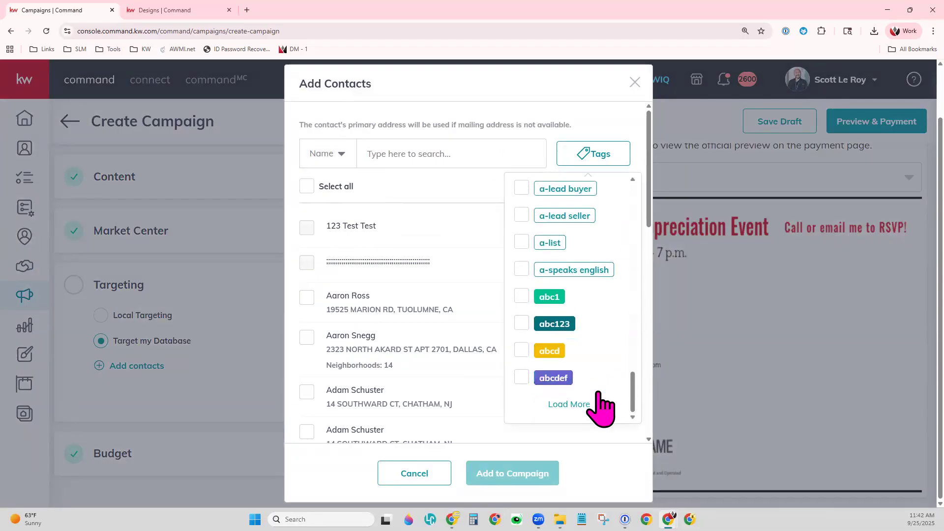
{"action": "left_click", "coordinate": [590, 402]}
{"action": "scroll", "coordinate": [593, 383], "scroll_direction": "down", "scroll_amount": 10}
{"action": "scroll", "coordinate": [593, 381], "scroll_direction": "down", "scroll_amount": 10}
{"action": "scroll", "coordinate": [591, 382], "scroll_direction": "down", "scroll_amount": 5}
{"action": "left_click", "coordinate": [565, 300]}
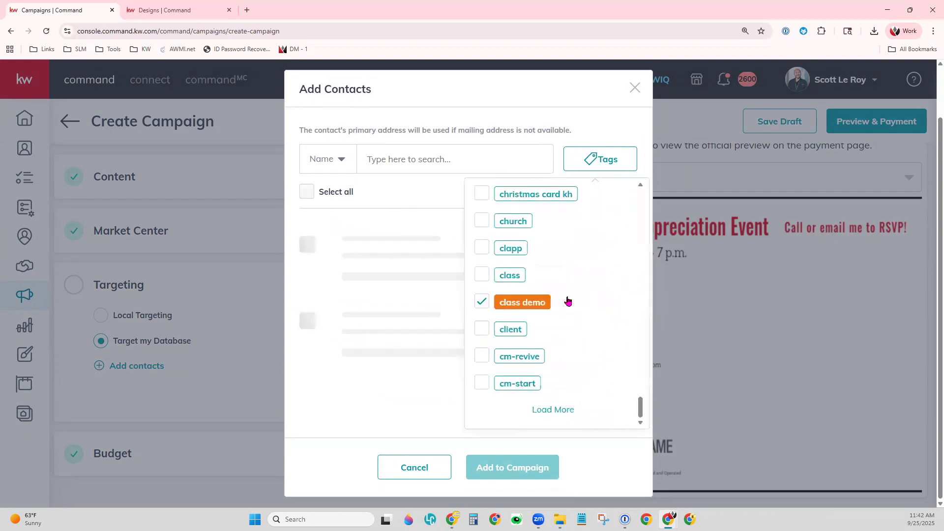
{"action": "left_click", "coordinate": [411, 193]}
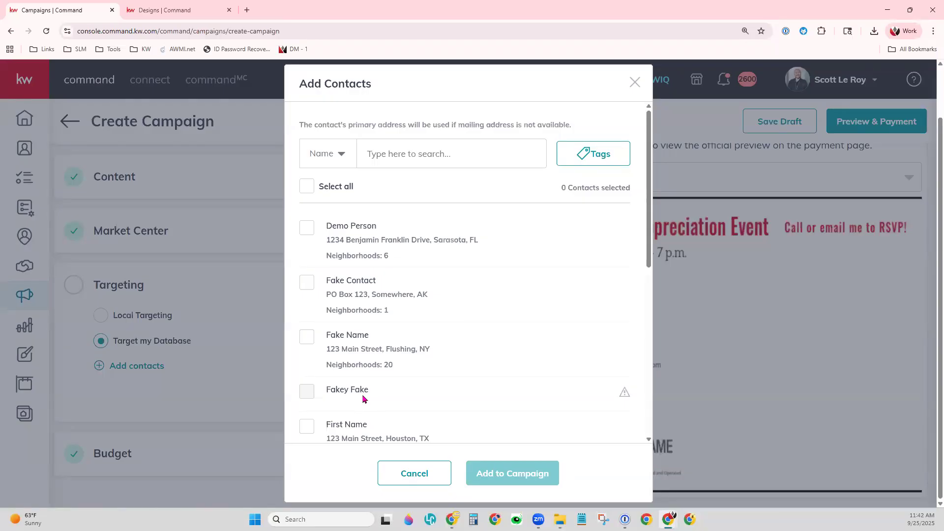
- Add all addressed contacts to the campaign, remove one, and save six recipients
{"action": "mouse_move", "coordinate": [624, 391]}
{"action": "left_click", "coordinate": [314, 187]}
{"action": "scroll", "coordinate": [525, 398], "scroll_direction": "down", "scroll_amount": 8}
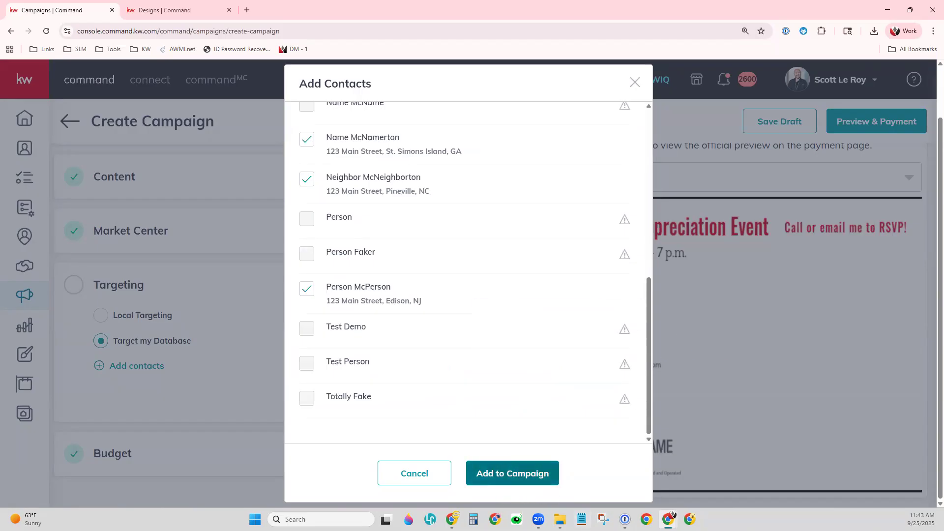
{"action": "left_click", "coordinate": [502, 479]}
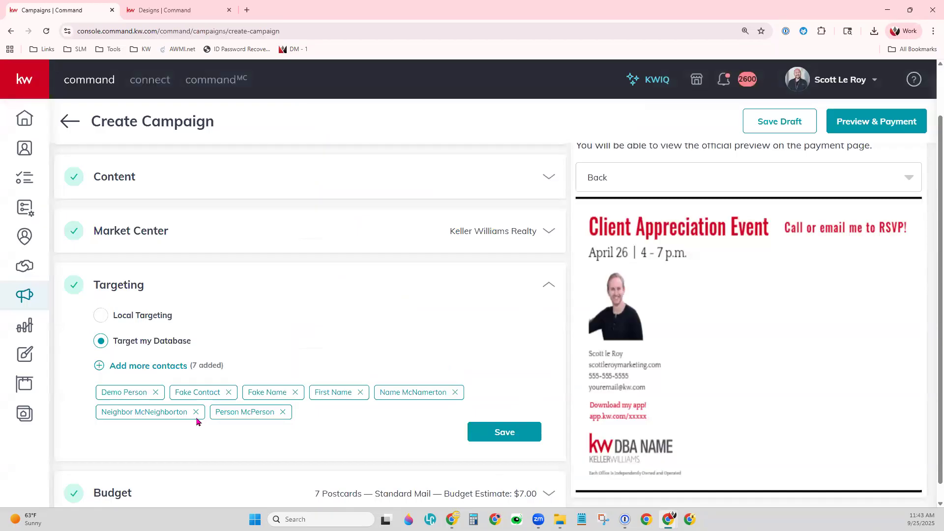
{"action": "left_click", "coordinate": [229, 392]}
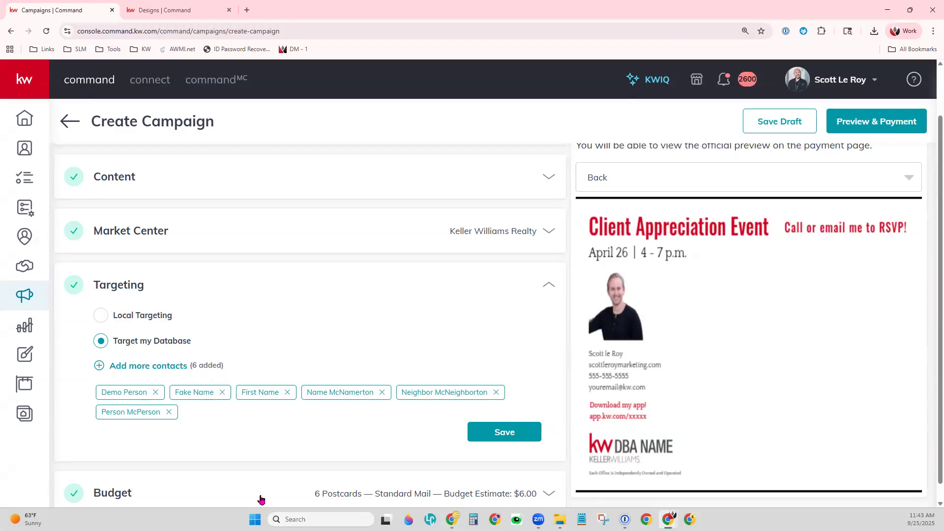
{"action": "left_click", "coordinate": [523, 439]}
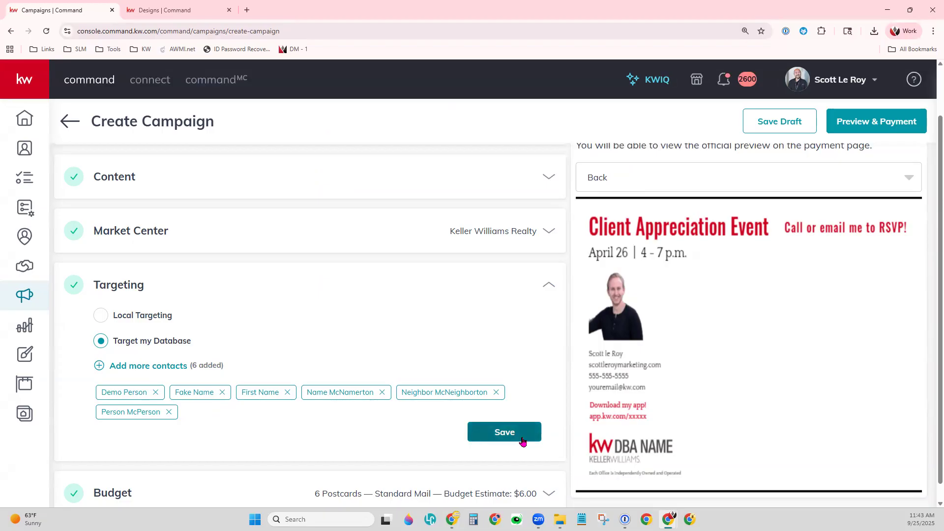
{"action": "left_click", "coordinate": [173, 343]}
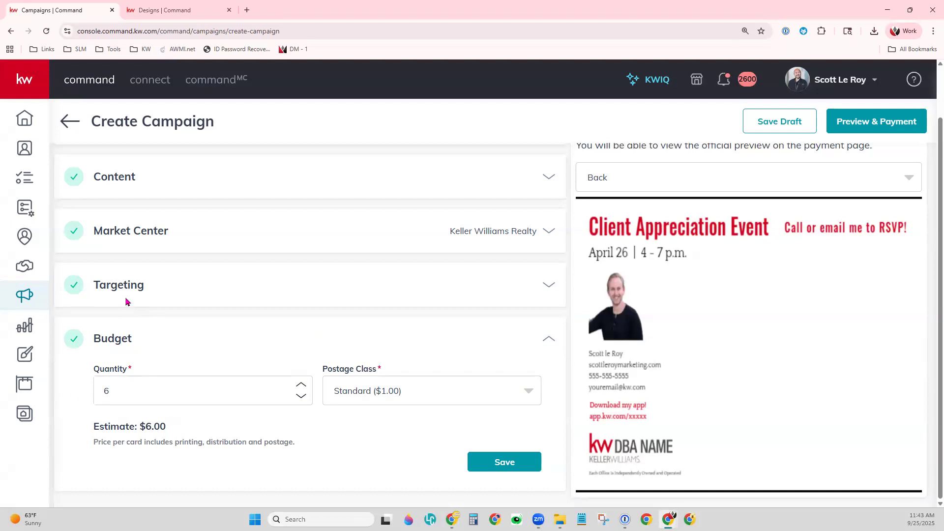
- Set the postage class to First Class and save the budget
{"action": "left_click", "coordinate": [525, 396]}
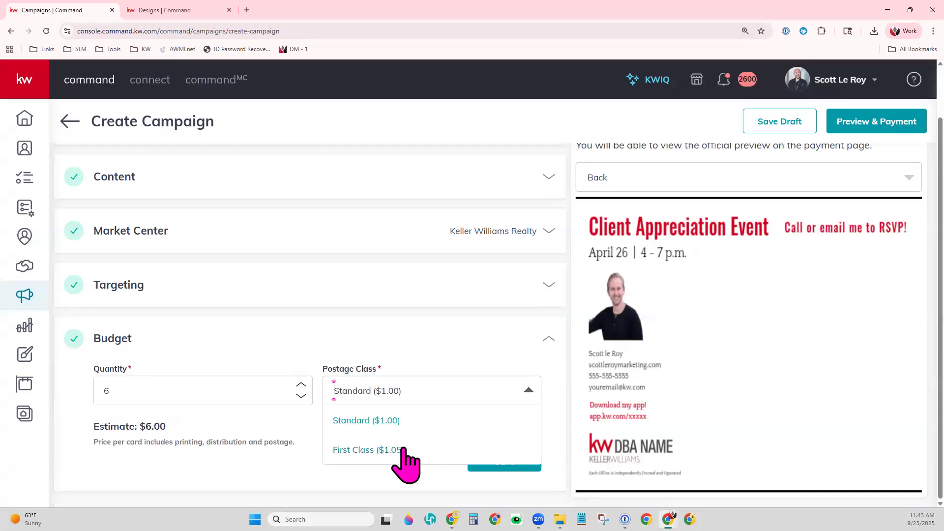
{"action": "left_click", "coordinate": [354, 461]}
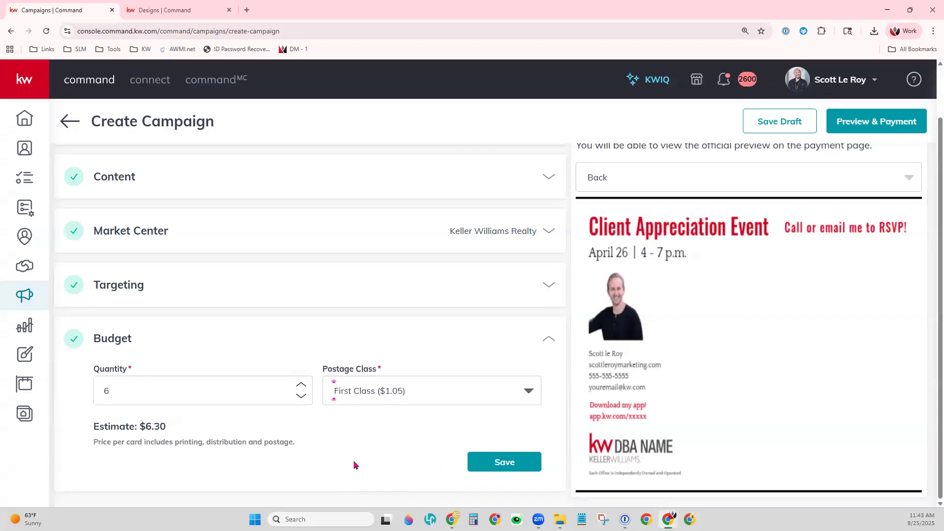
{"action": "left_click", "coordinate": [499, 460]}
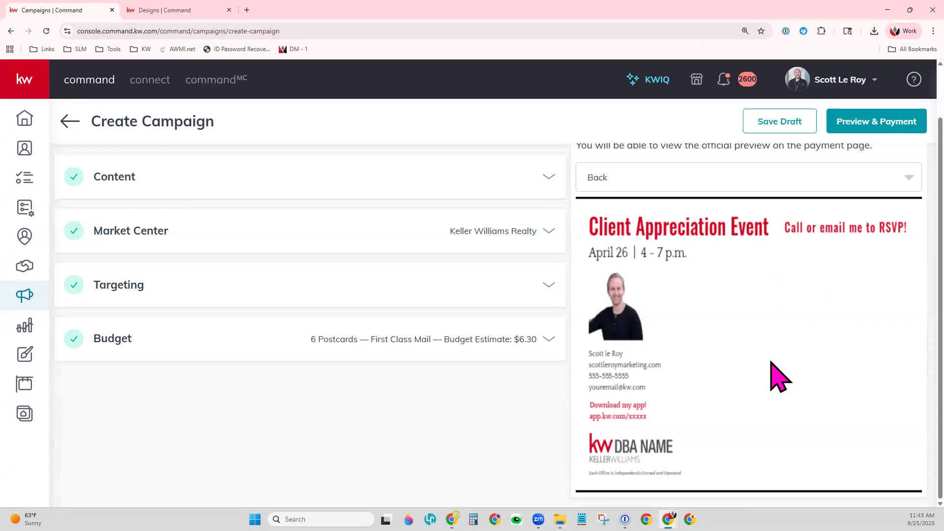
- Confirm creating the campaign to reach Preview & Payment, closing the old designs tab
{"action": "left_click", "coordinate": [884, 127]}
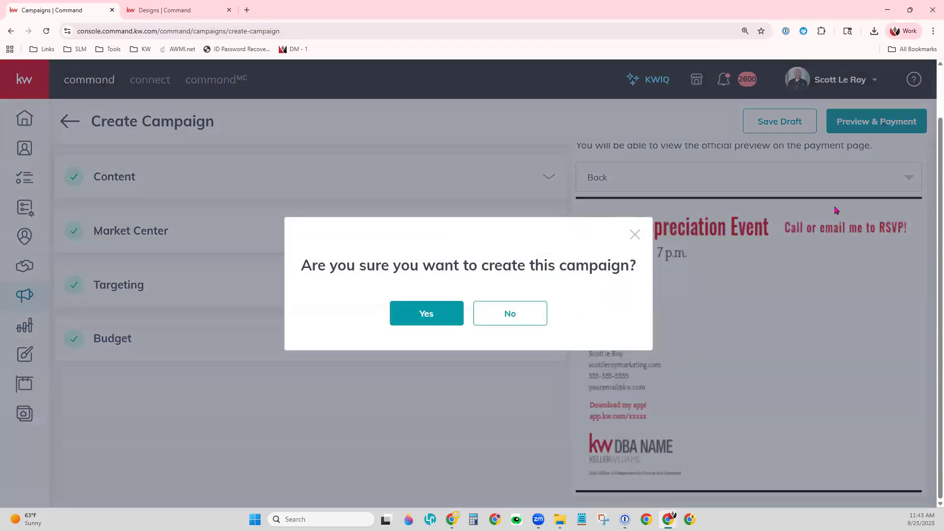
{"action": "left_click", "coordinate": [426, 315]}
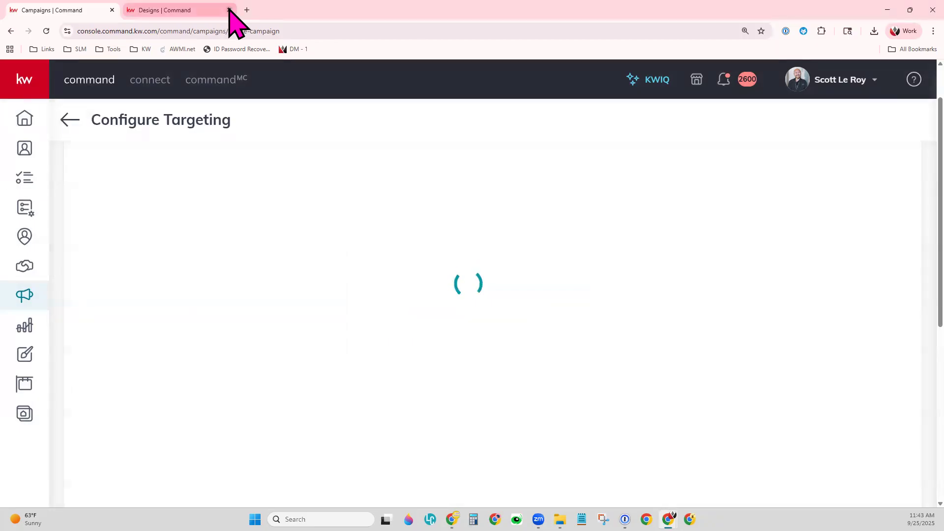
{"action": "left_click", "coordinate": [229, 10]}
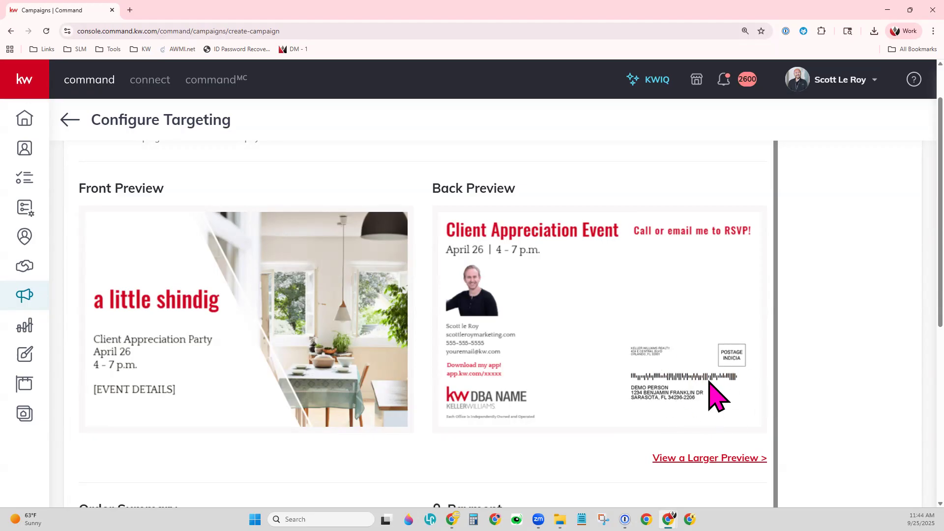
- Review the full-size PDF proof of the Client Appreciation postcard
{"action": "left_click", "coordinate": [746, 463]}
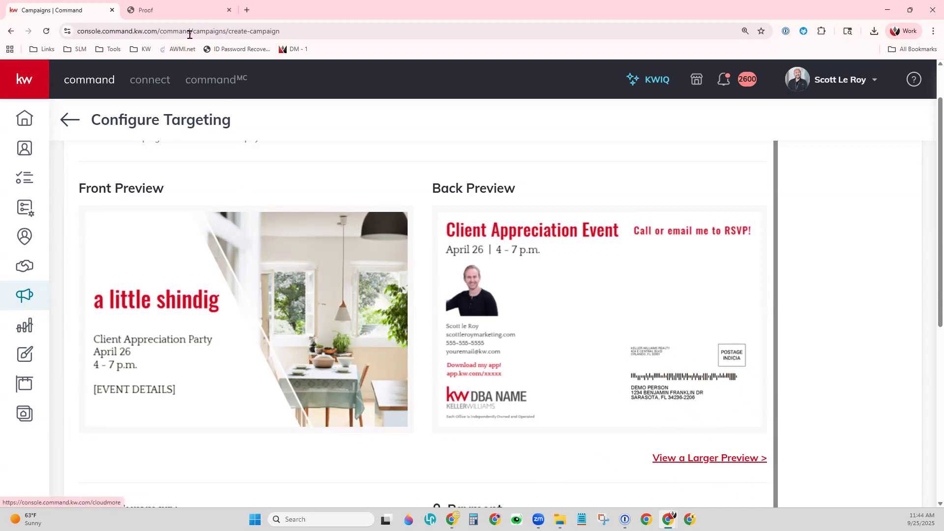
{"action": "left_click", "coordinate": [173, 10]}
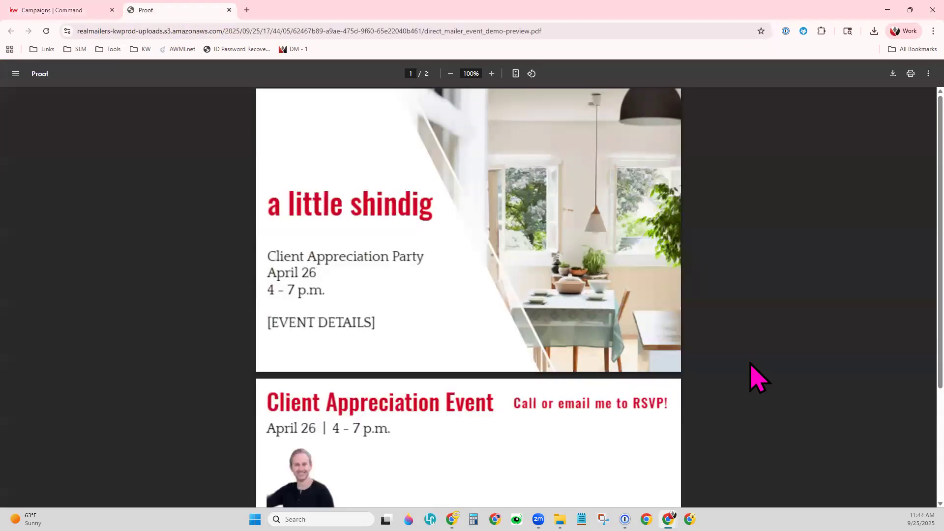
{"action": "scroll", "coordinate": [757, 379], "scroll_direction": "down", "scroll_amount": 3}
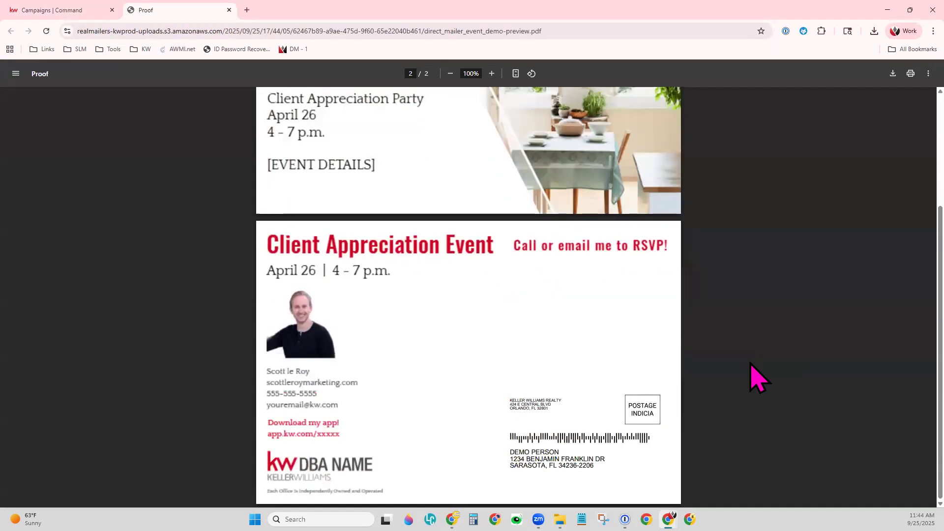
{"action": "scroll", "coordinate": [757, 379], "scroll_direction": "up", "scroll_amount": 3}
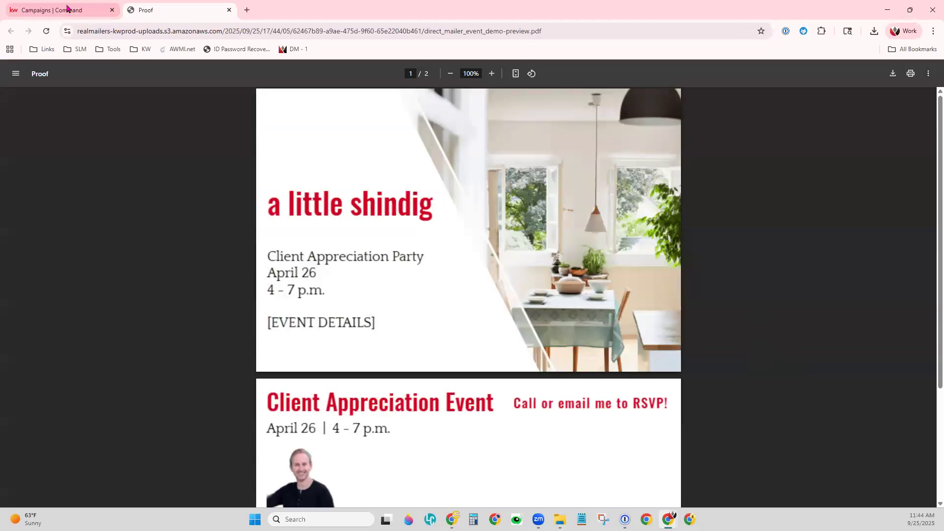
- Back on the campaign page, bring up the Order Summary: six 6x9 postcards at $1.05, totalling $6.30
{"action": "left_click", "coordinate": [68, 8]}
{"action": "scroll", "coordinate": [335, 454], "scroll_direction": "down", "scroll_amount": 1}
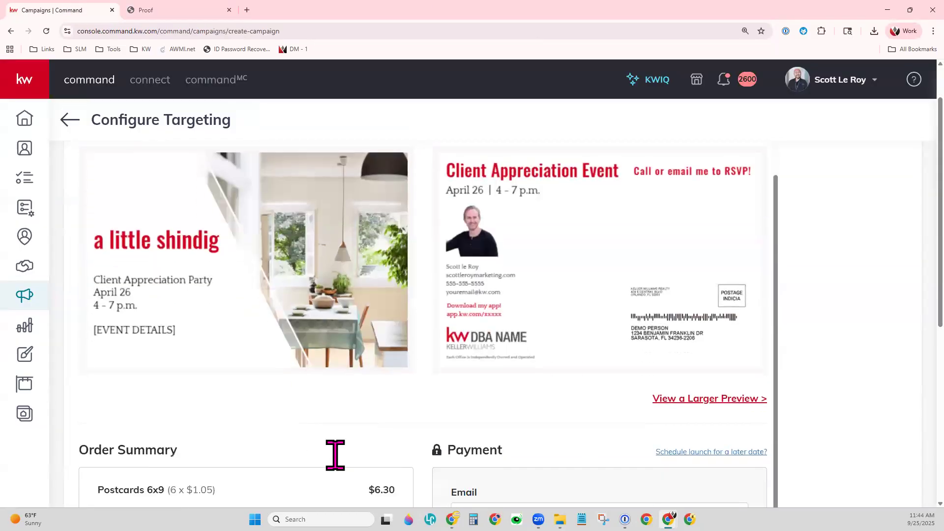
{"action": "scroll", "coordinate": [438, 385], "scroll_direction": "down", "scroll_amount": 6}
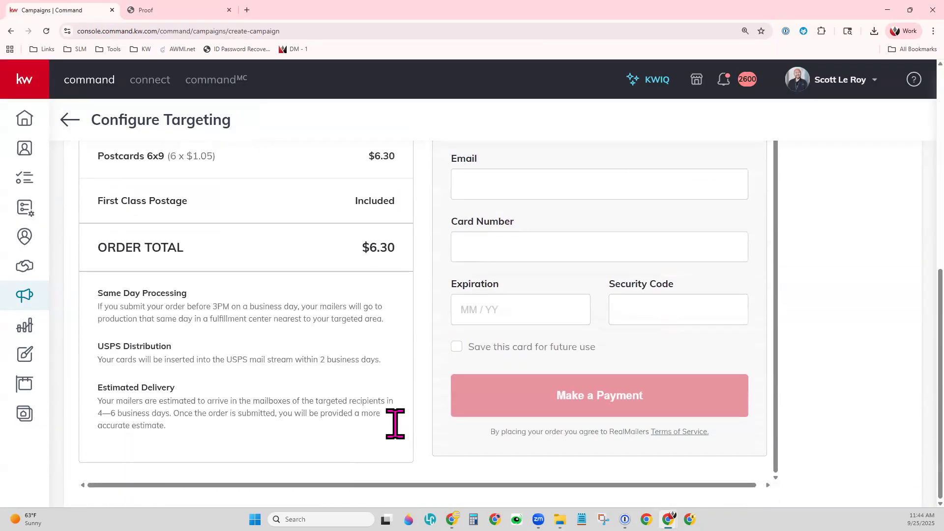
{"action": "scroll", "coordinate": [394, 423], "scroll_direction": "up", "scroll_amount": 2}
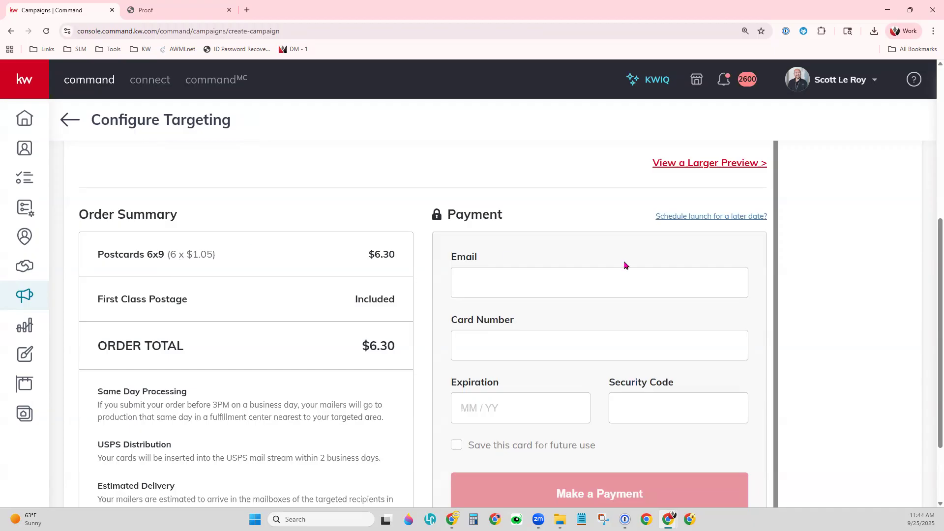
{"action": "scroll", "coordinate": [713, 423], "scroll_direction": "down", "scroll_amount": 2}
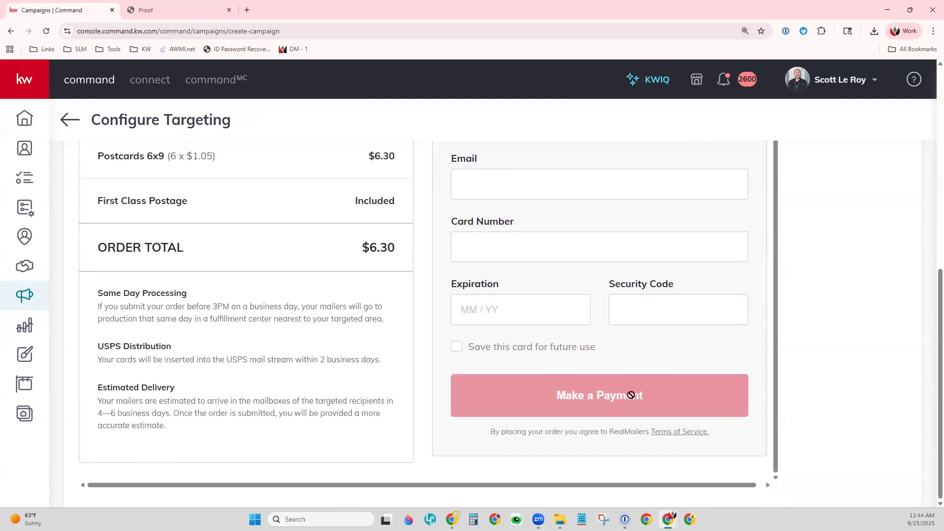